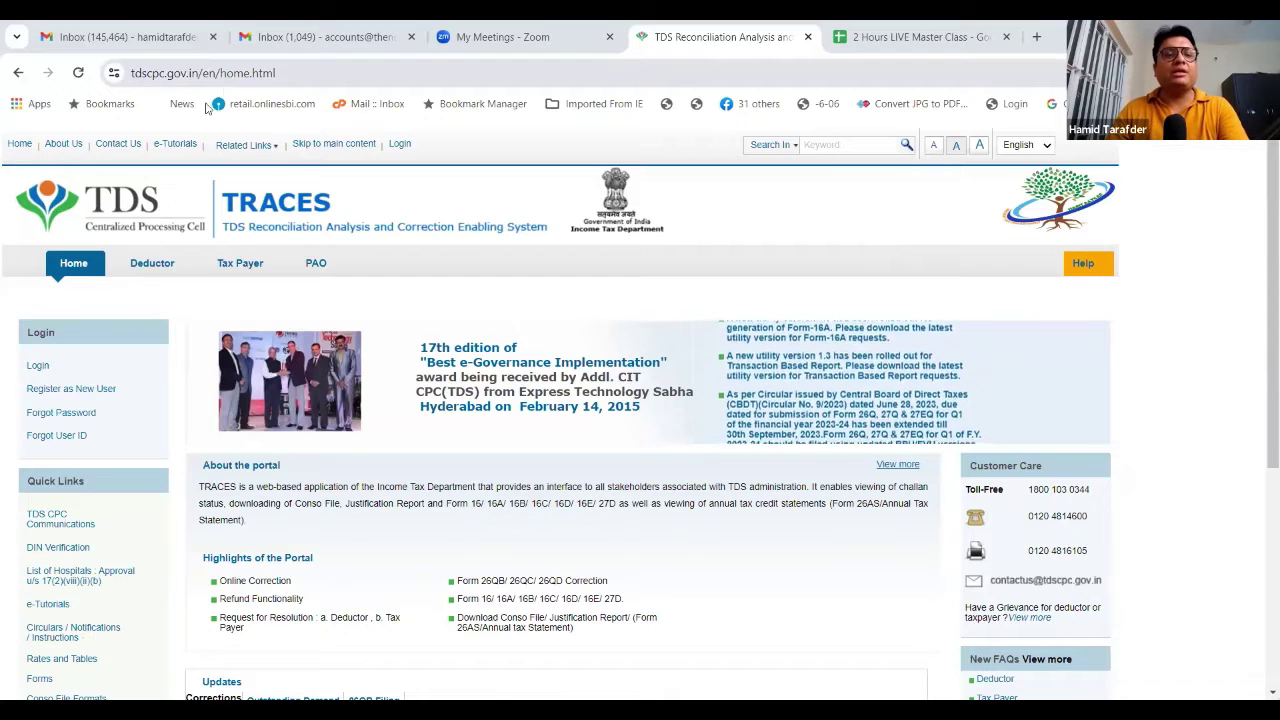
- Start a new Deductor registration and submit the TAN with the captcha text to reach Step 2
{"action": "left_click", "coordinate": [37, 366]}
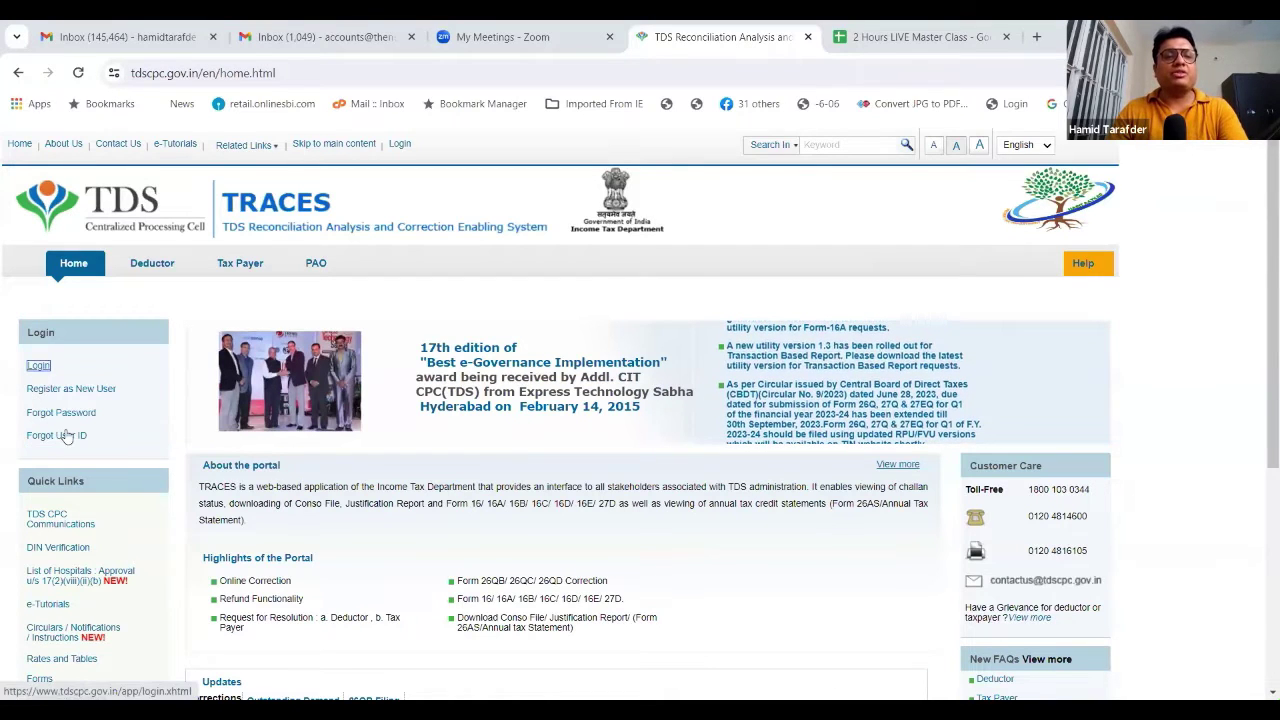
{"action": "mouse_move", "coordinate": [67, 393]}
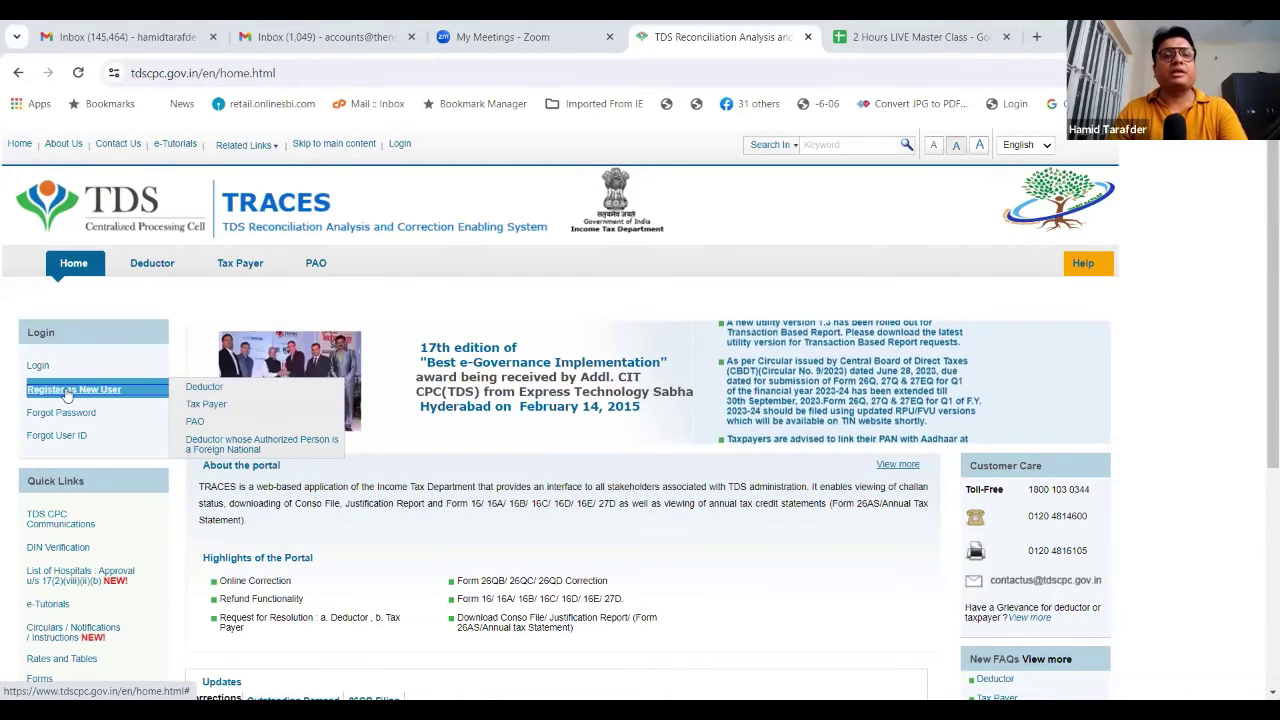
{"action": "left_click", "coordinate": [205, 390]}
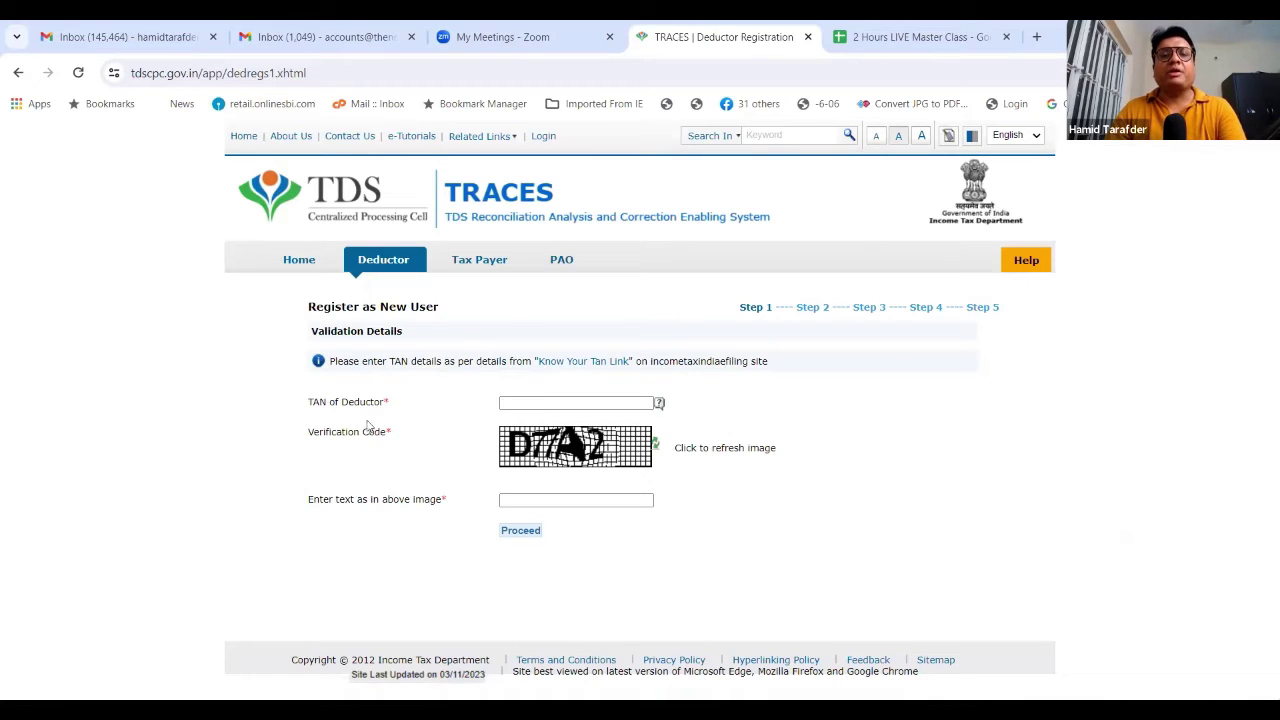
{"action": "left_click", "coordinate": [593, 402]}
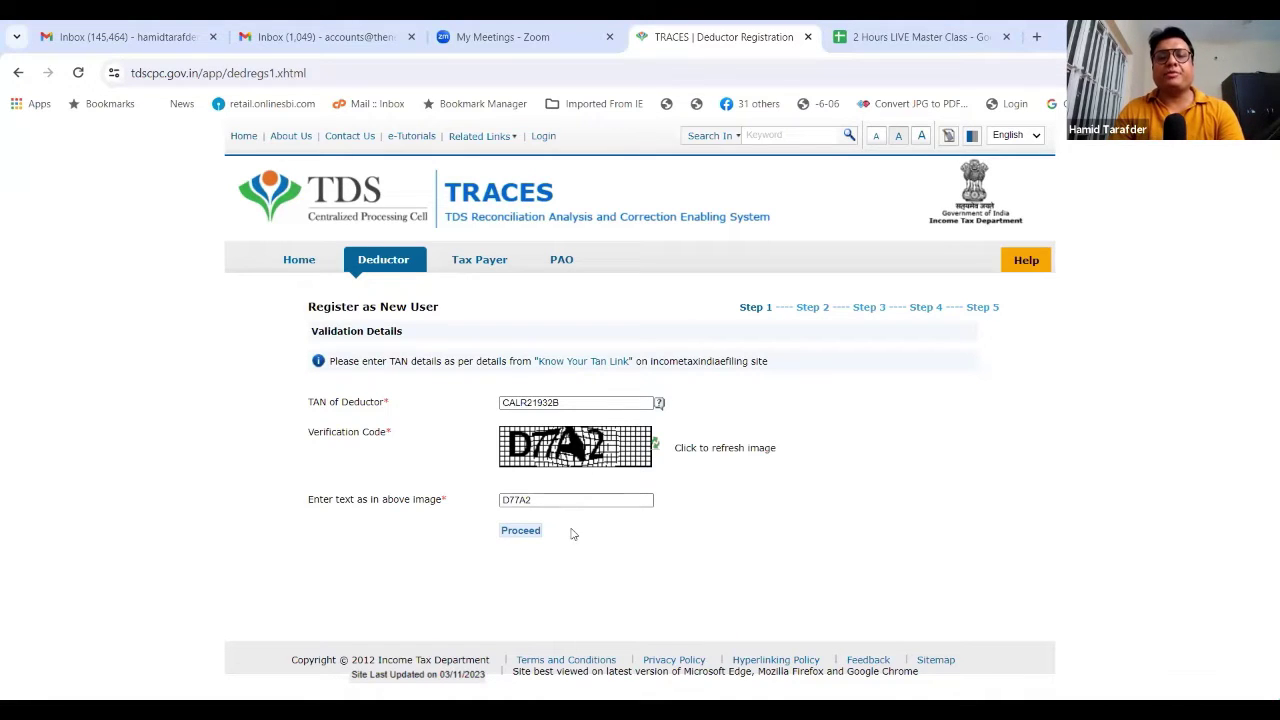
{"action": "left_click", "coordinate": [520, 533]}
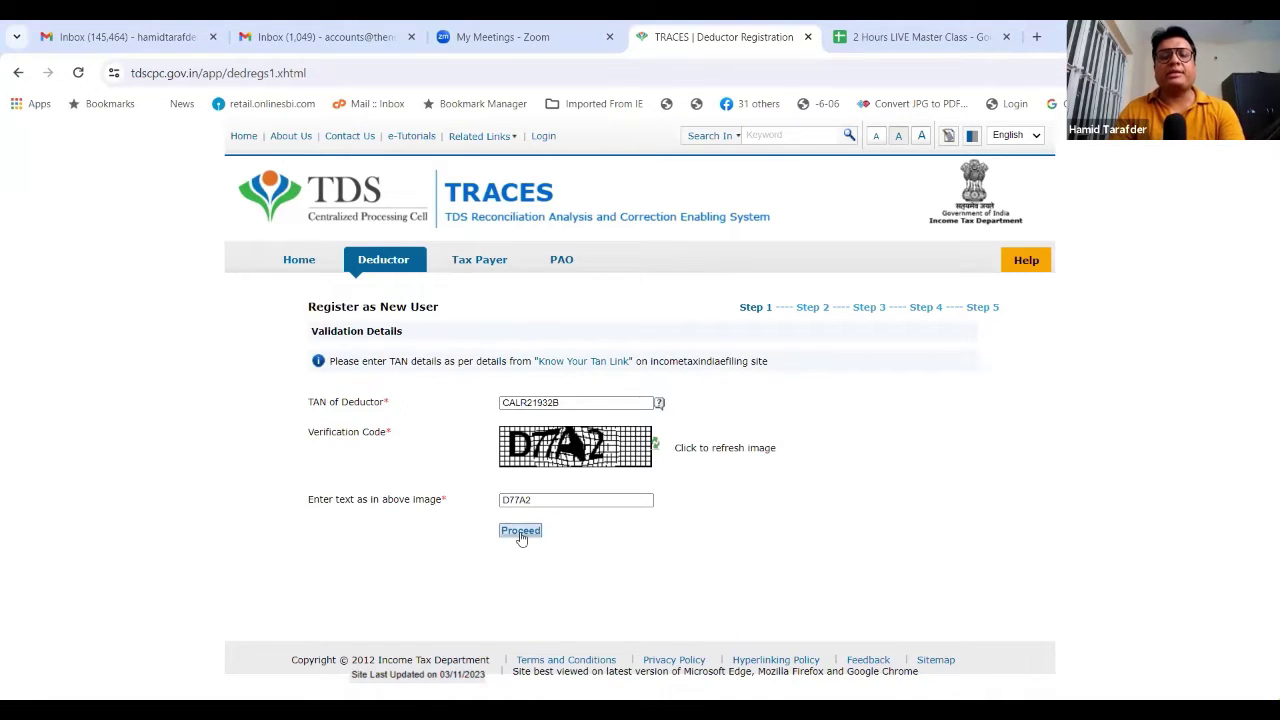
{"action": "scroll", "coordinate": [762, 490], "scroll_direction": "down", "scroll_amount": 1}
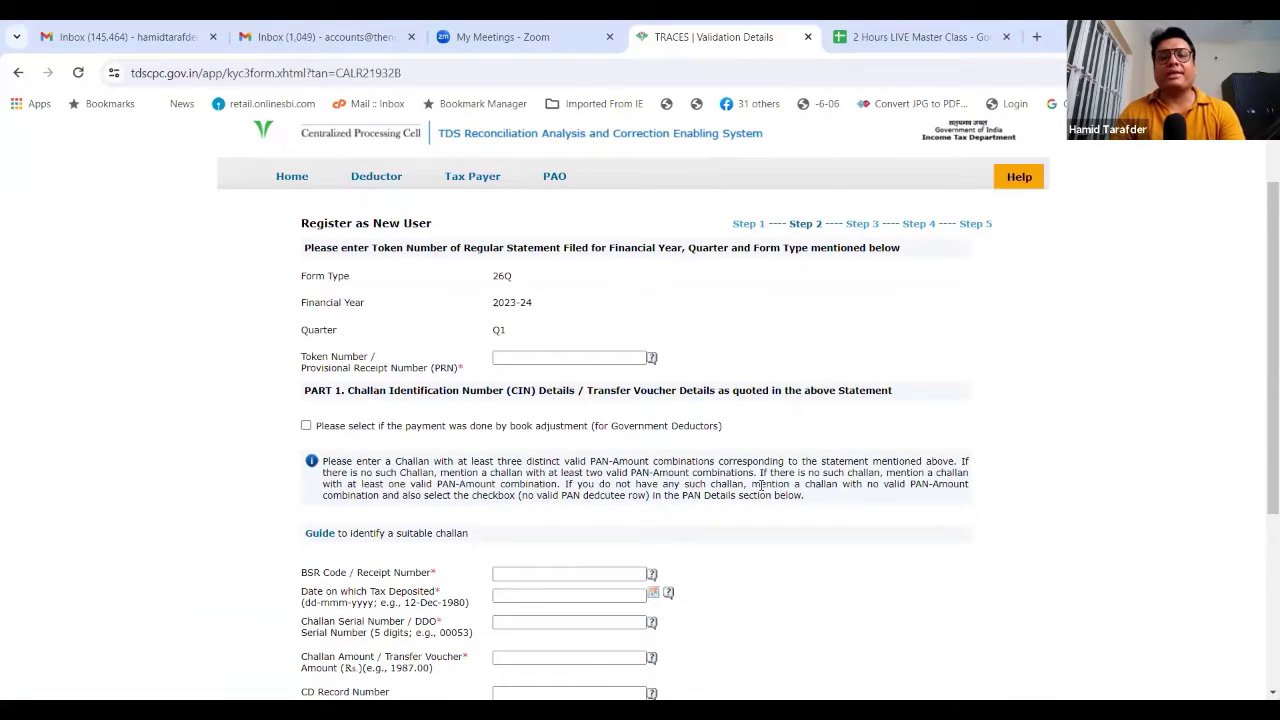
{"action": "left_click", "coordinate": [572, 362]}
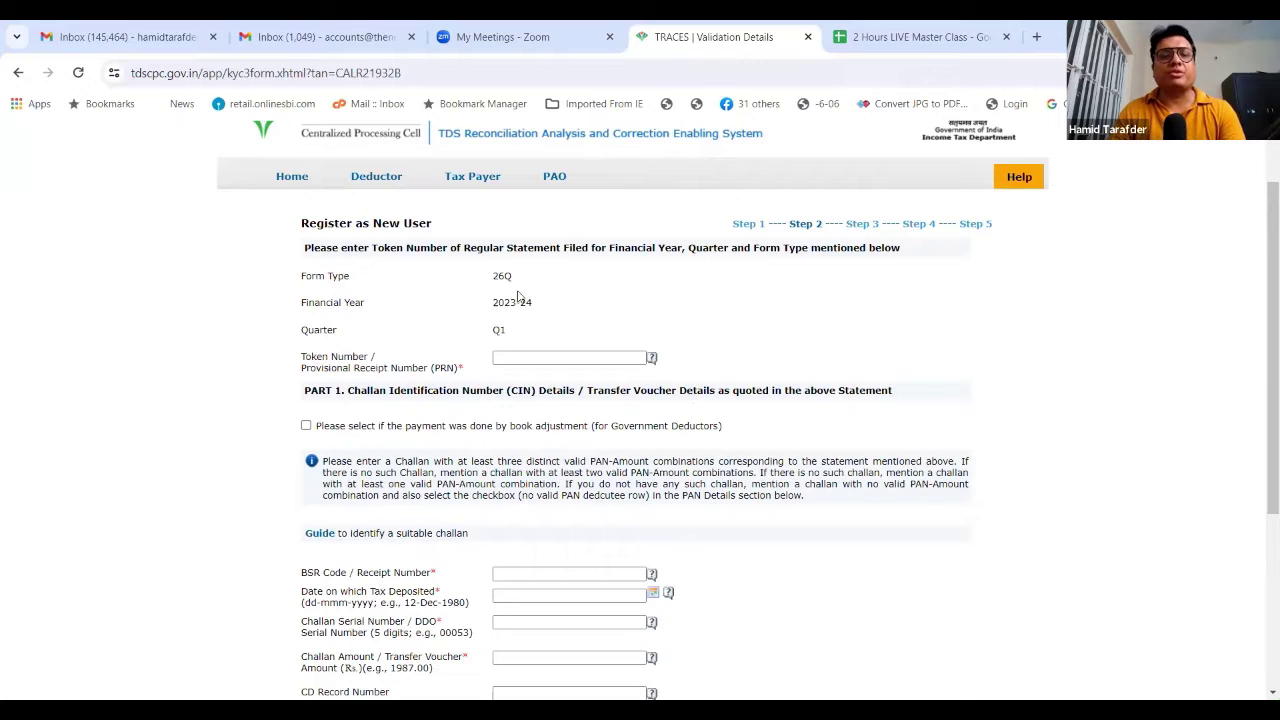
{"action": "left_click", "coordinate": [553, 359]}
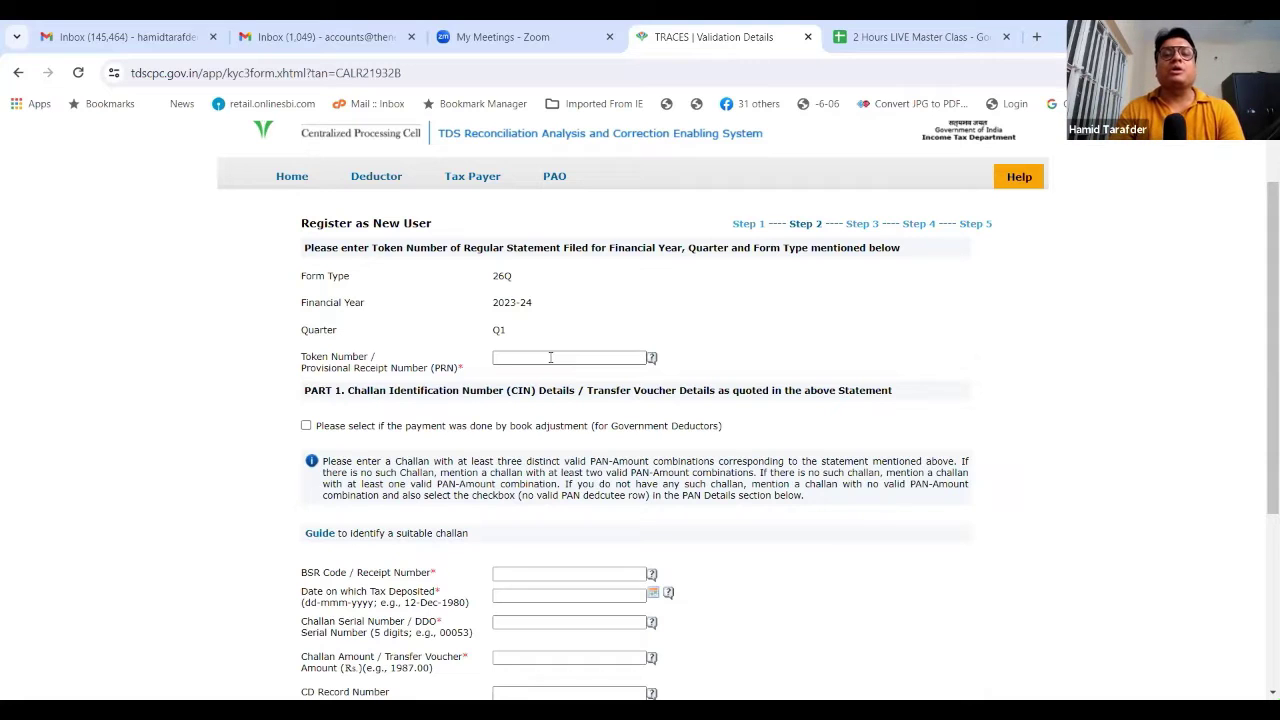
{"action": "left_click", "coordinate": [552, 357]}
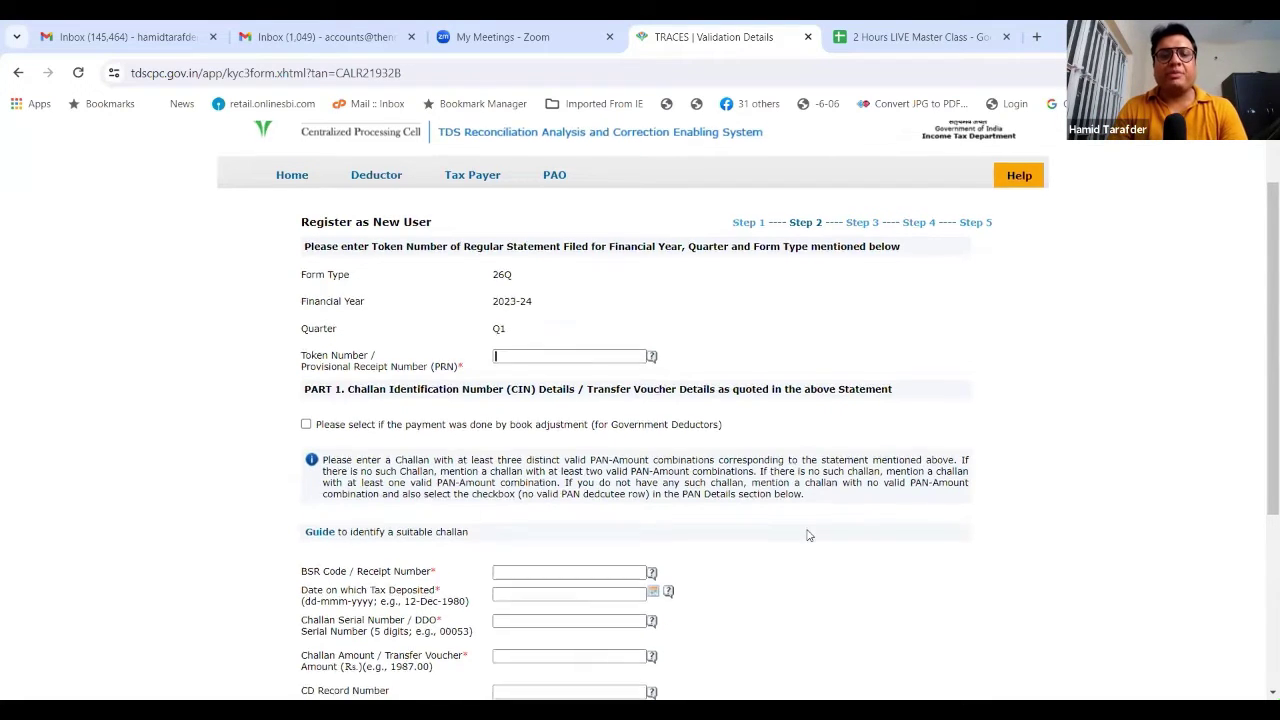
{"action": "scroll", "coordinate": [806, 531], "scroll_direction": "down", "scroll_amount": 2}
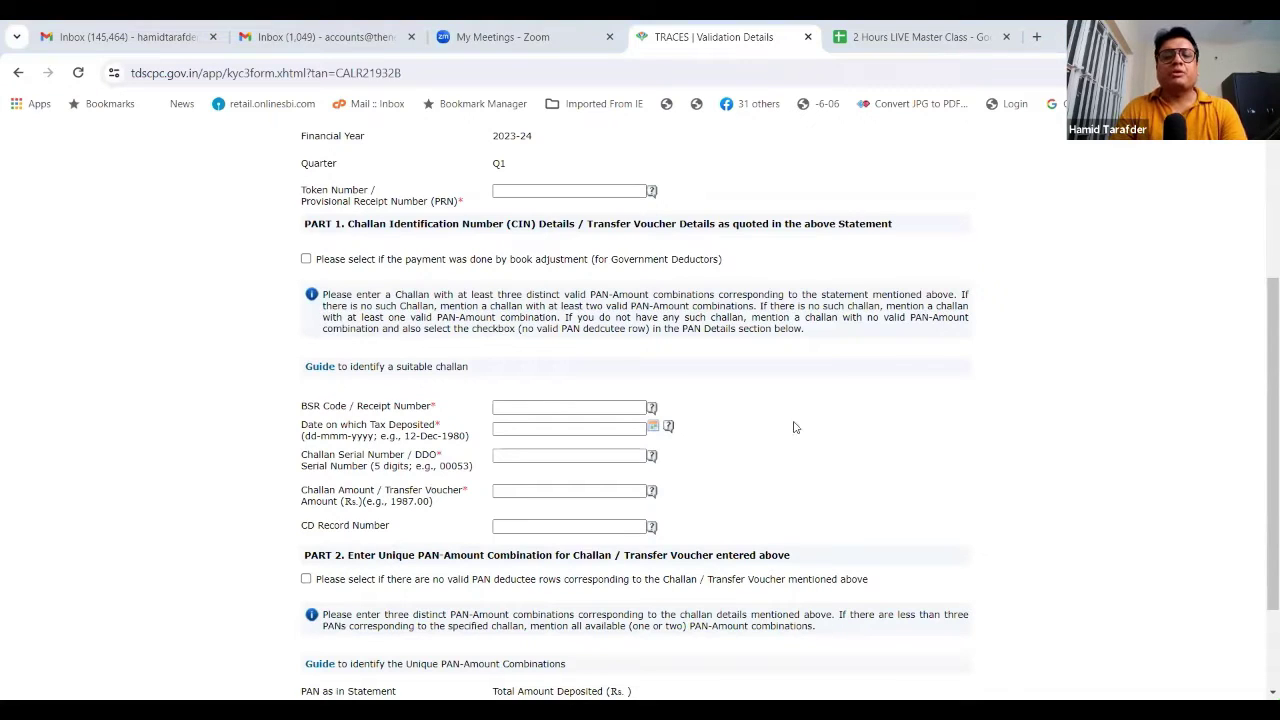
{"action": "left_click", "coordinate": [530, 407]}
{"action": "left_click", "coordinate": [536, 429]}
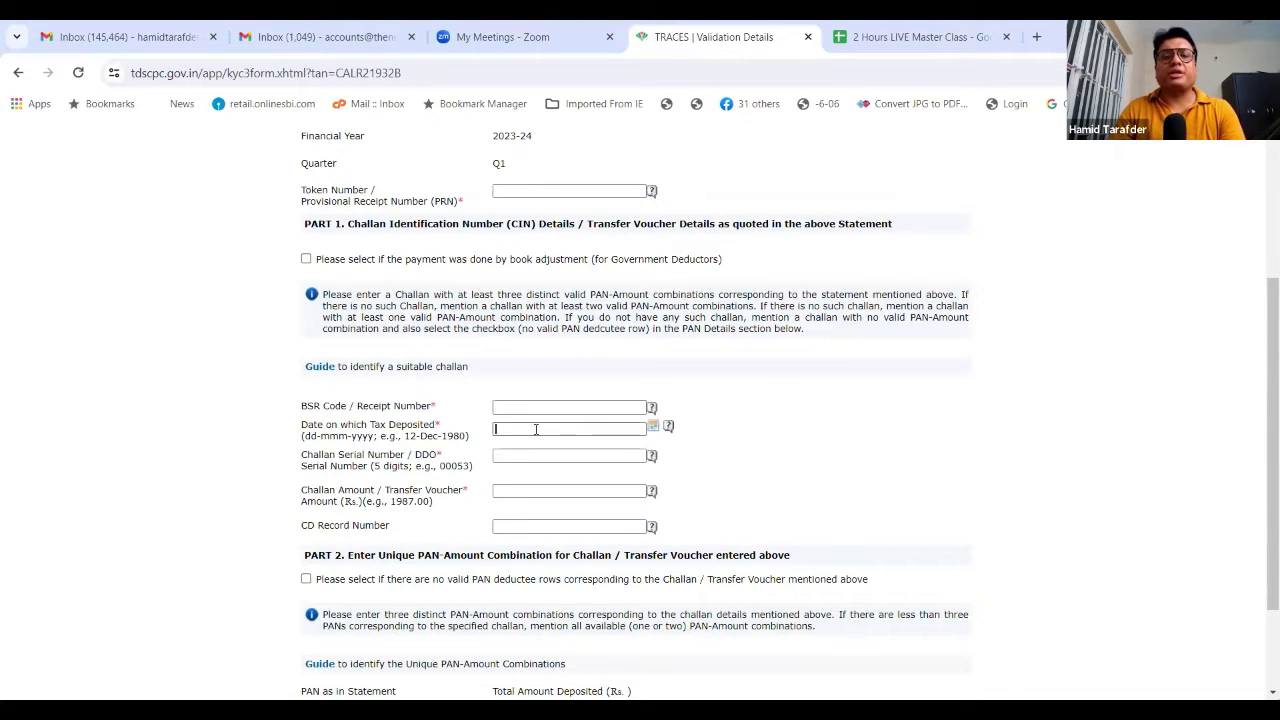
{"action": "left_click", "coordinate": [532, 455]}
{"action": "left_click", "coordinate": [525, 491]}
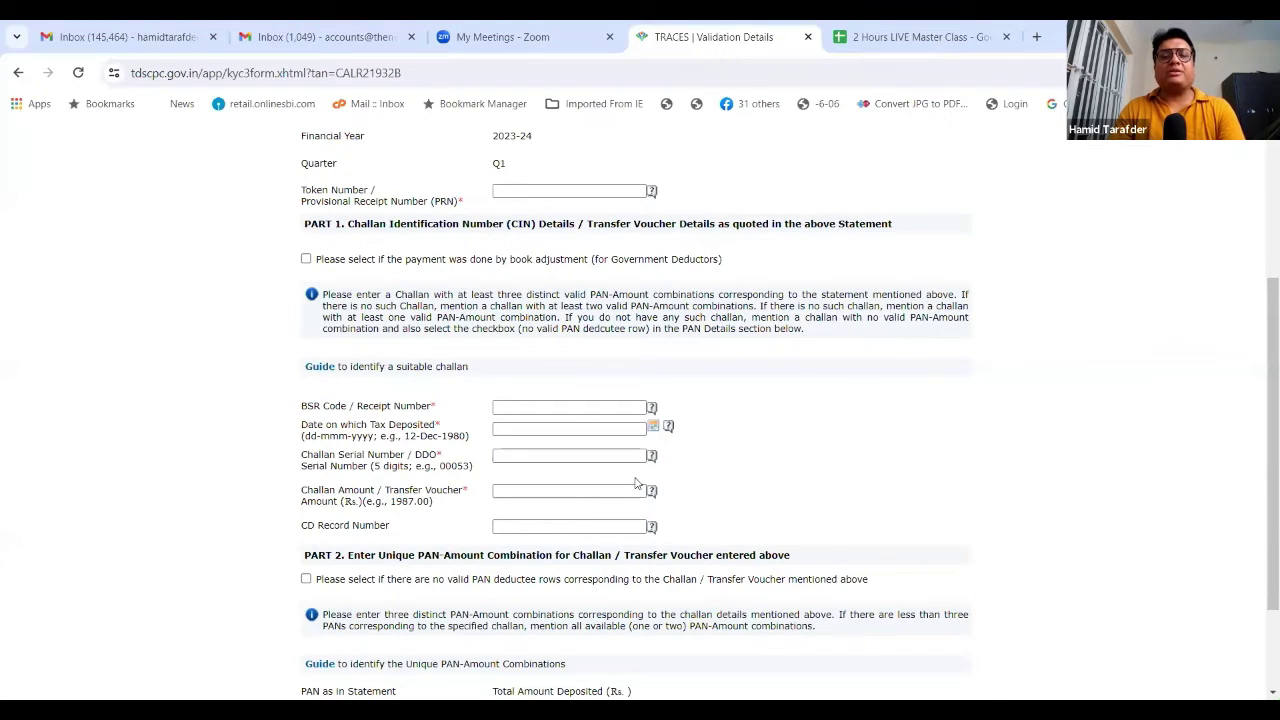
{"action": "scroll", "coordinate": [634, 486], "scroll_direction": "down", "scroll_amount": 3}
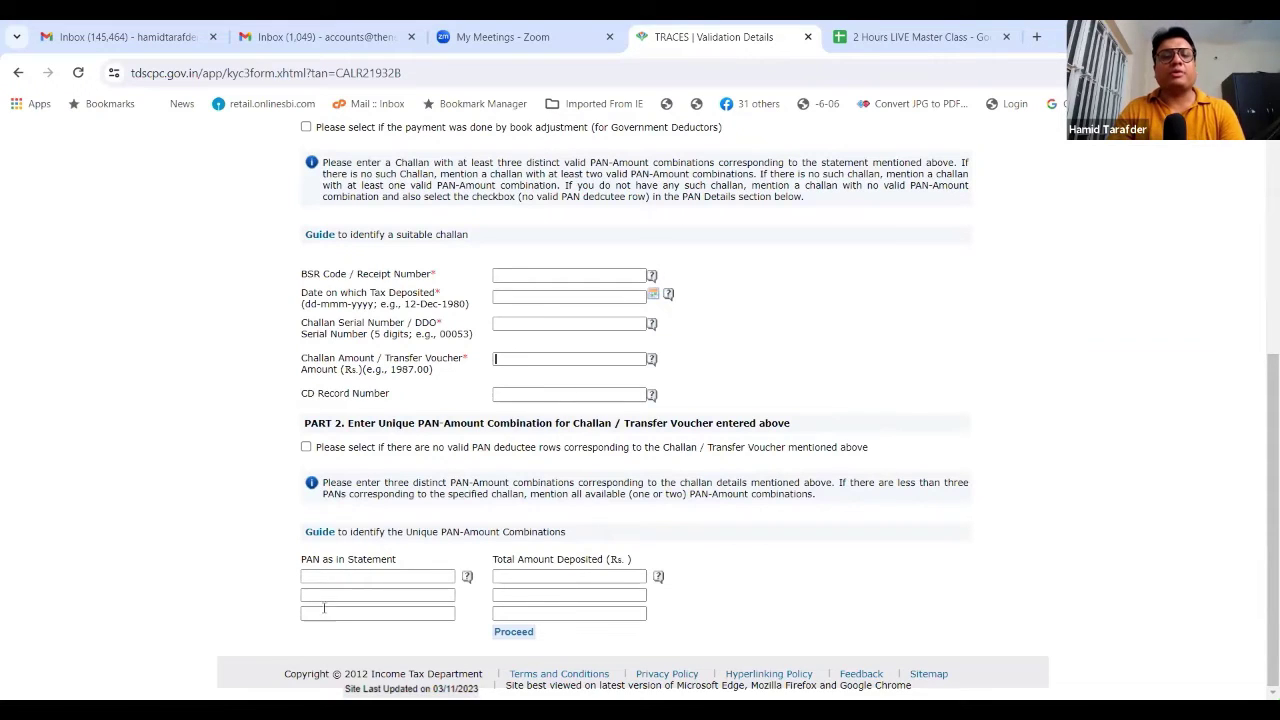
{"action": "left_click", "coordinate": [567, 577]}
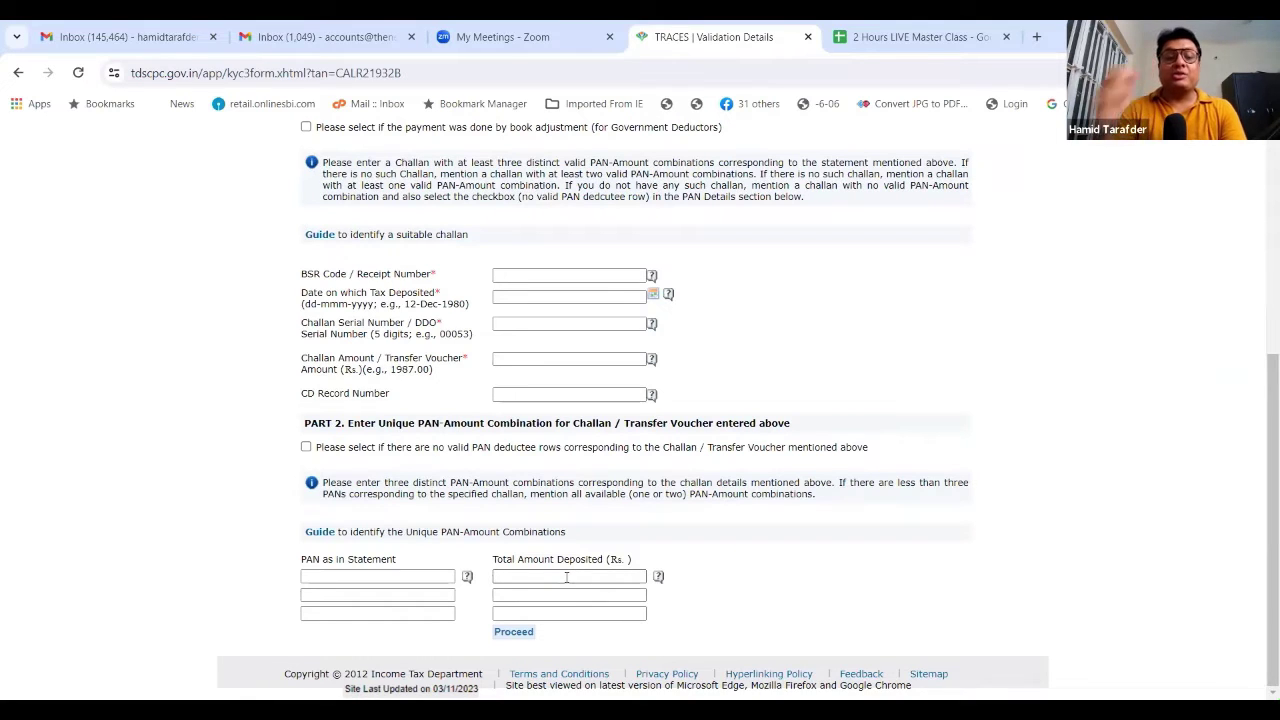
{"action": "key", "text": "shift+Tab"}
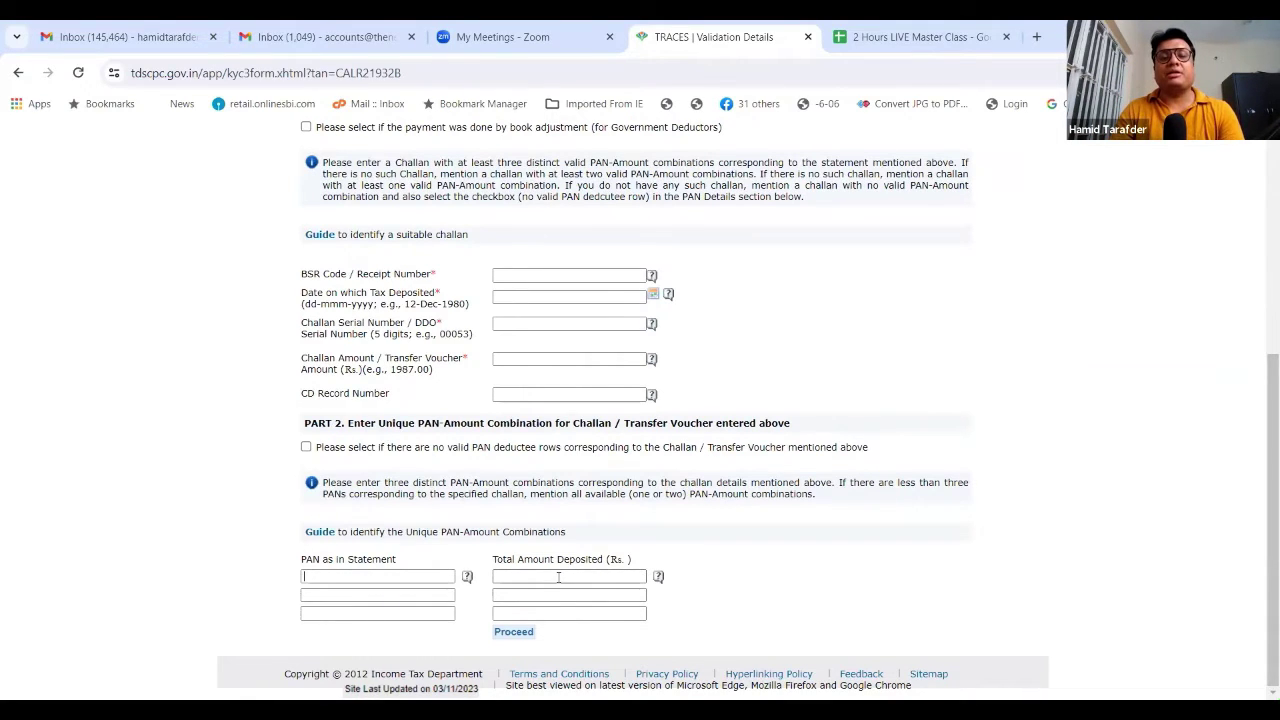
{"action": "scroll", "coordinate": [820, 526], "scroll_direction": "up", "scroll_amount": 4}
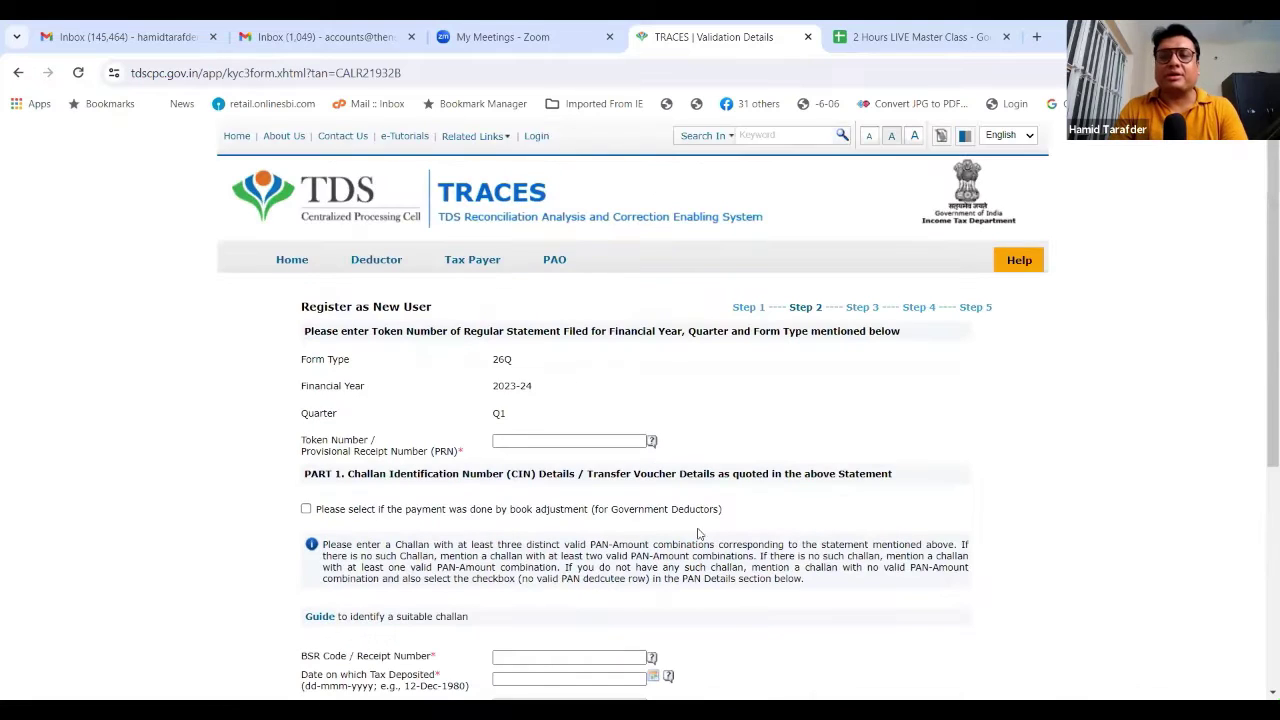
{"action": "left_click", "coordinate": [512, 442]}
{"action": "scroll", "coordinate": [489, 345], "scroll_direction": "down", "scroll_amount": 1}
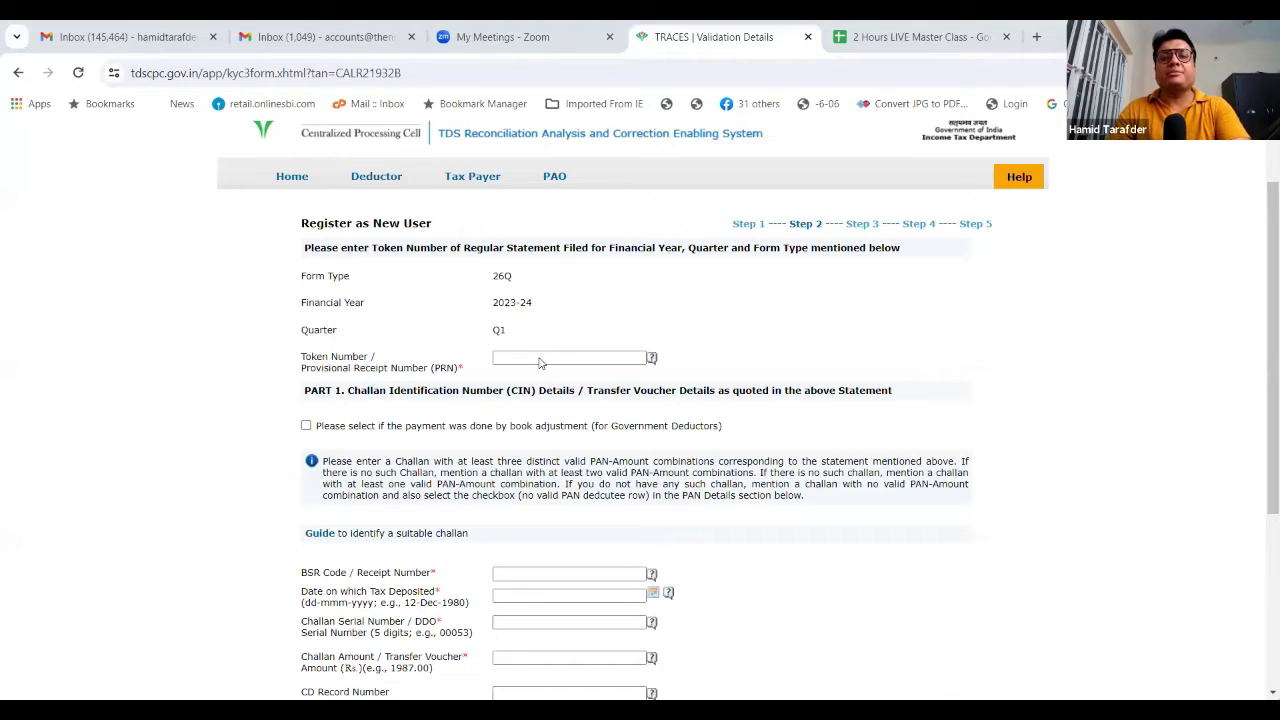
- Paste the statement's token number and the BSR code 0320001
{"action": "left_click", "coordinate": [539, 363]}
{"action": "key", "text": "ctrl+v"}
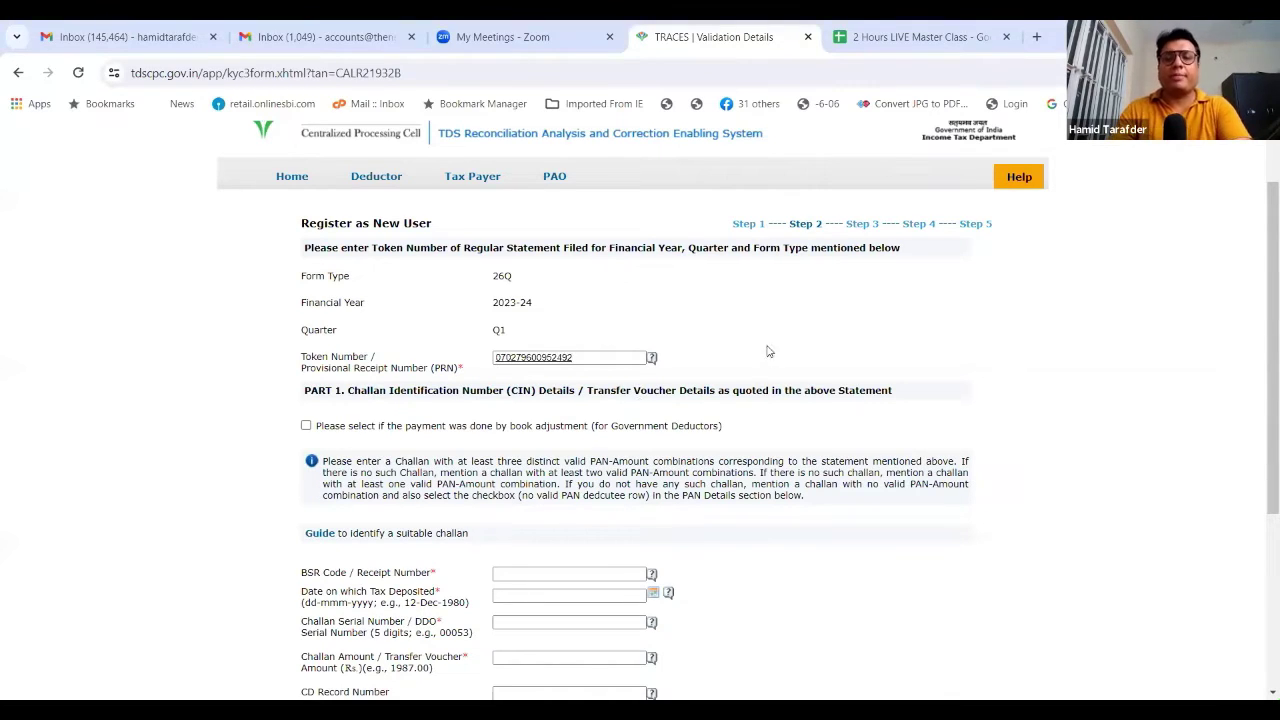
{"action": "scroll", "coordinate": [910, 433], "scroll_direction": "down", "scroll_amount": 1}
{"action": "scroll", "coordinate": [910, 433], "scroll_direction": "down", "scroll_amount": 3}
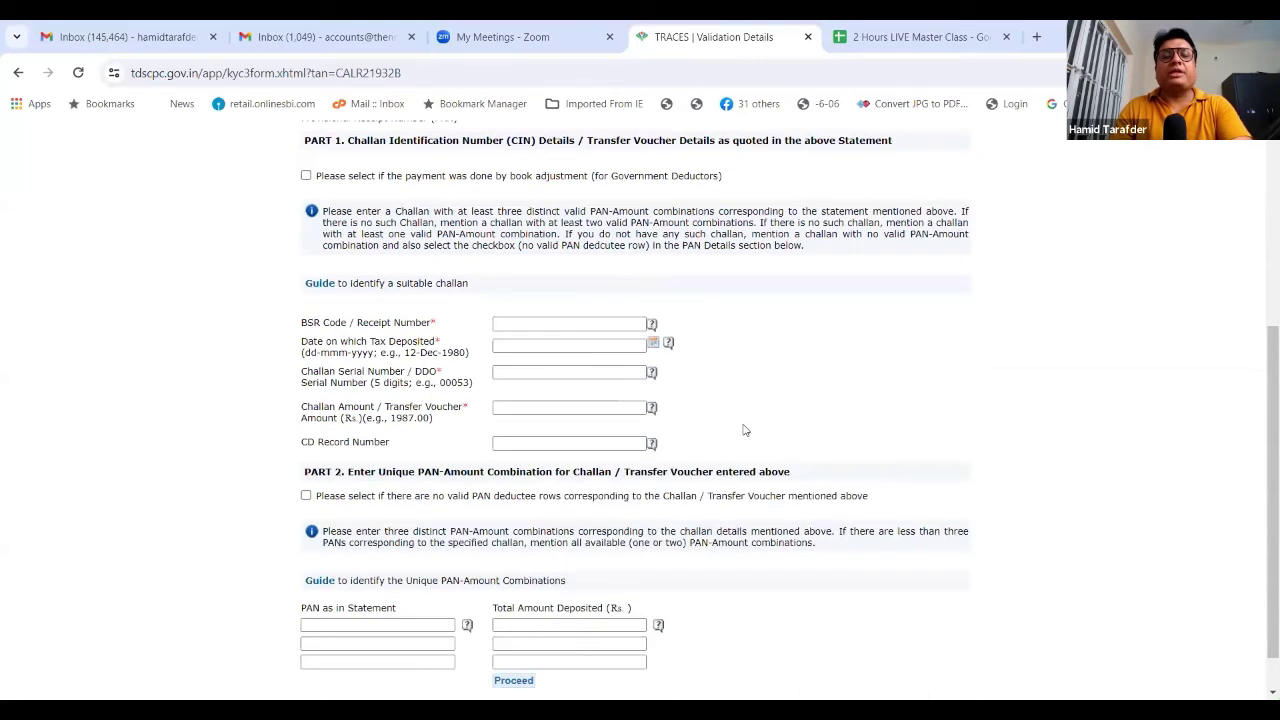
{"action": "left_click", "coordinate": [571, 323]}
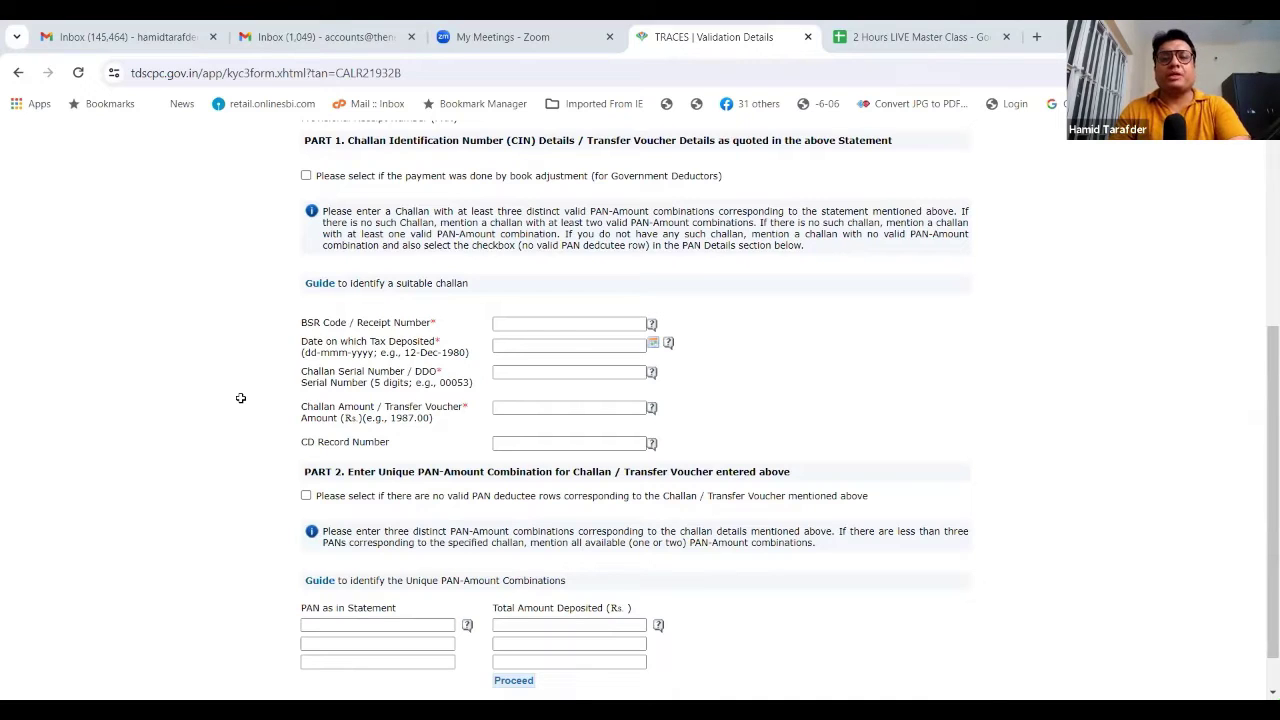
{"action": "type", "text": "0320001"}
{"action": "key", "text": "Tab"}
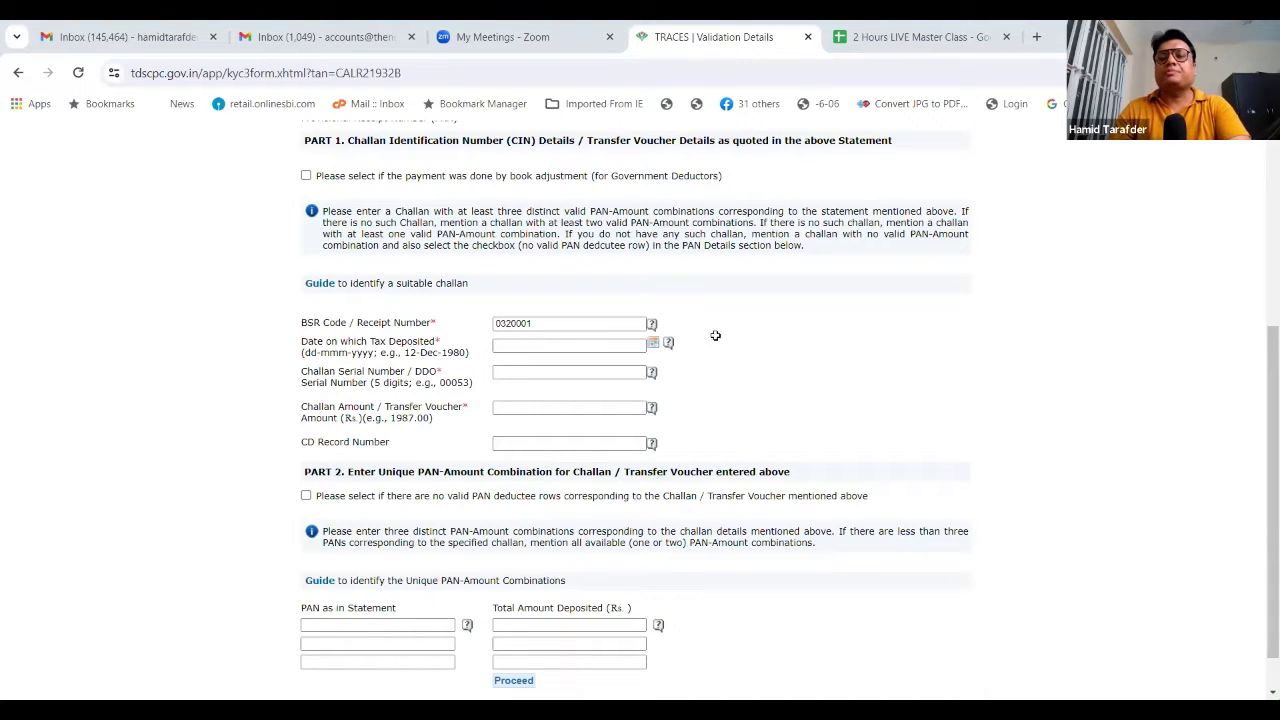
{"action": "left_click", "coordinate": [653, 343]}
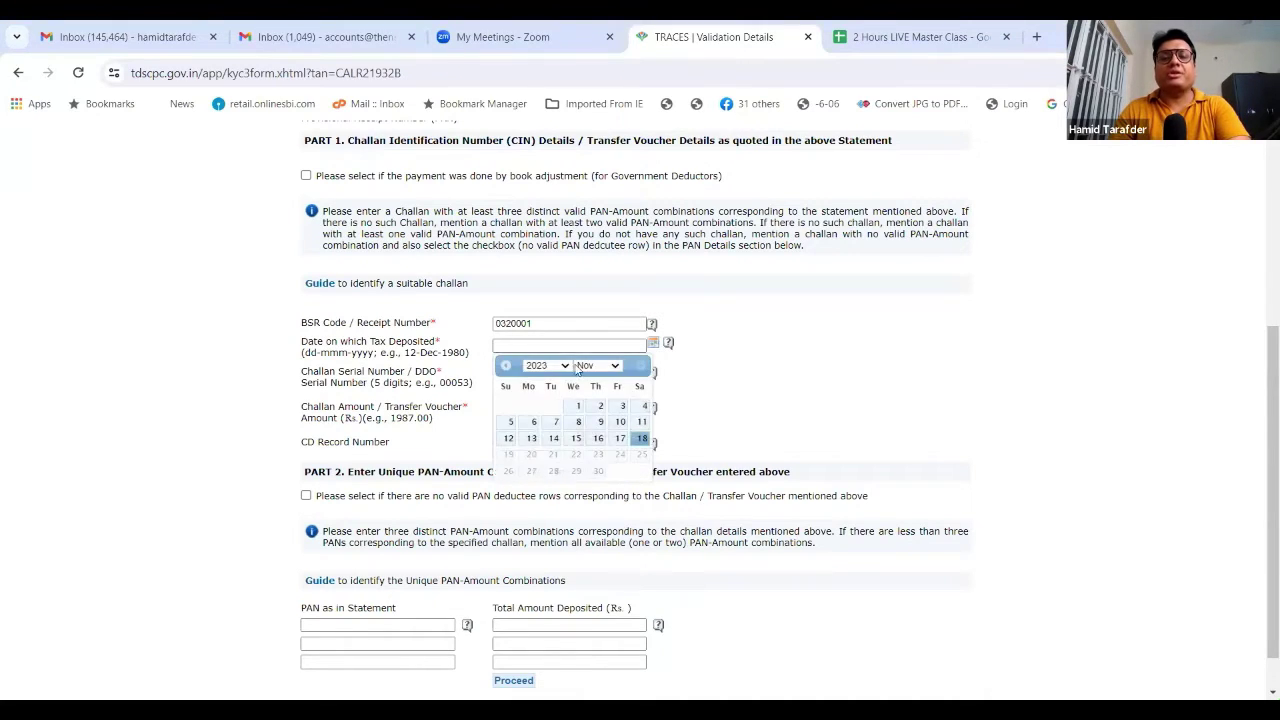
{"action": "left_click", "coordinate": [614, 371]}
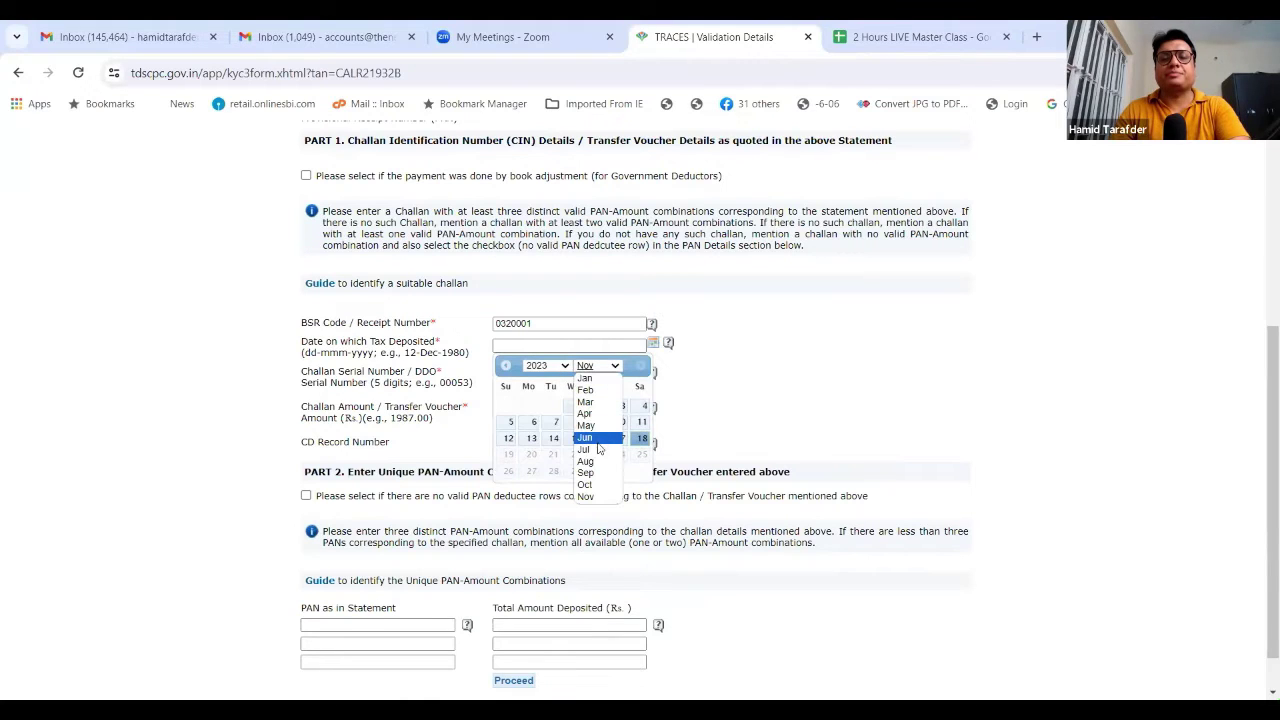
{"action": "left_click", "coordinate": [586, 462]}
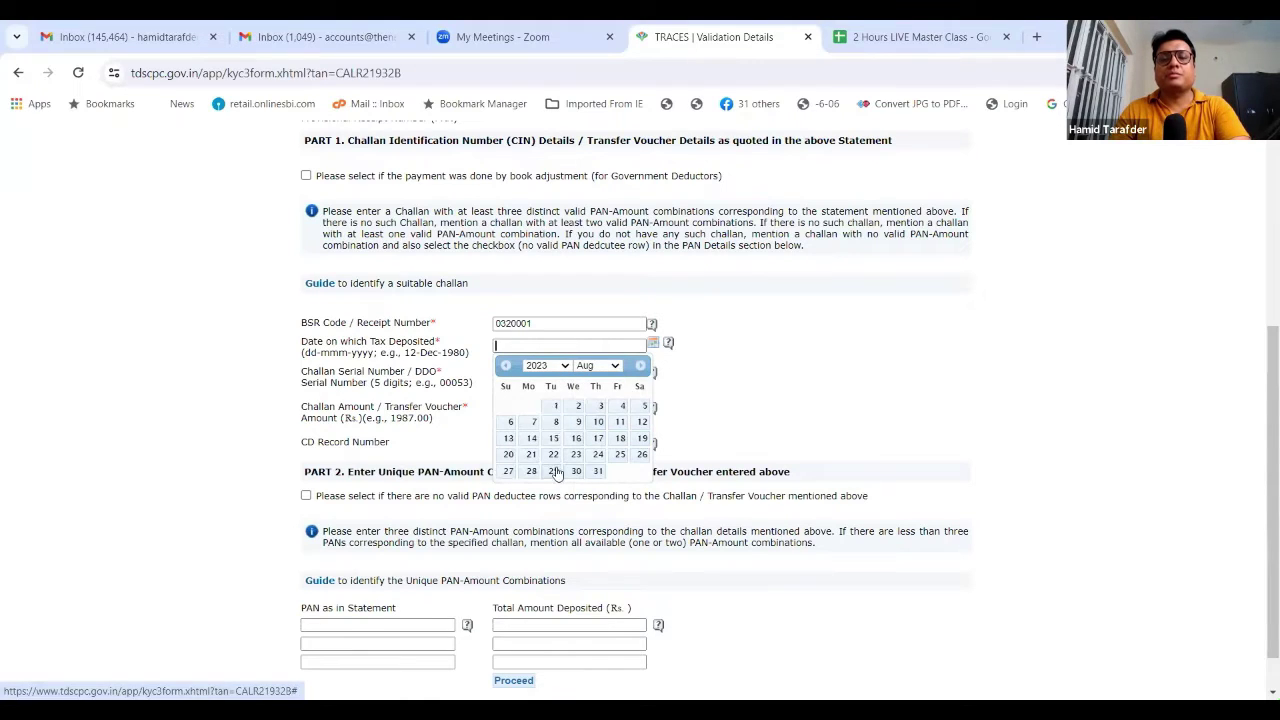
{"action": "left_click", "coordinate": [530, 474]}
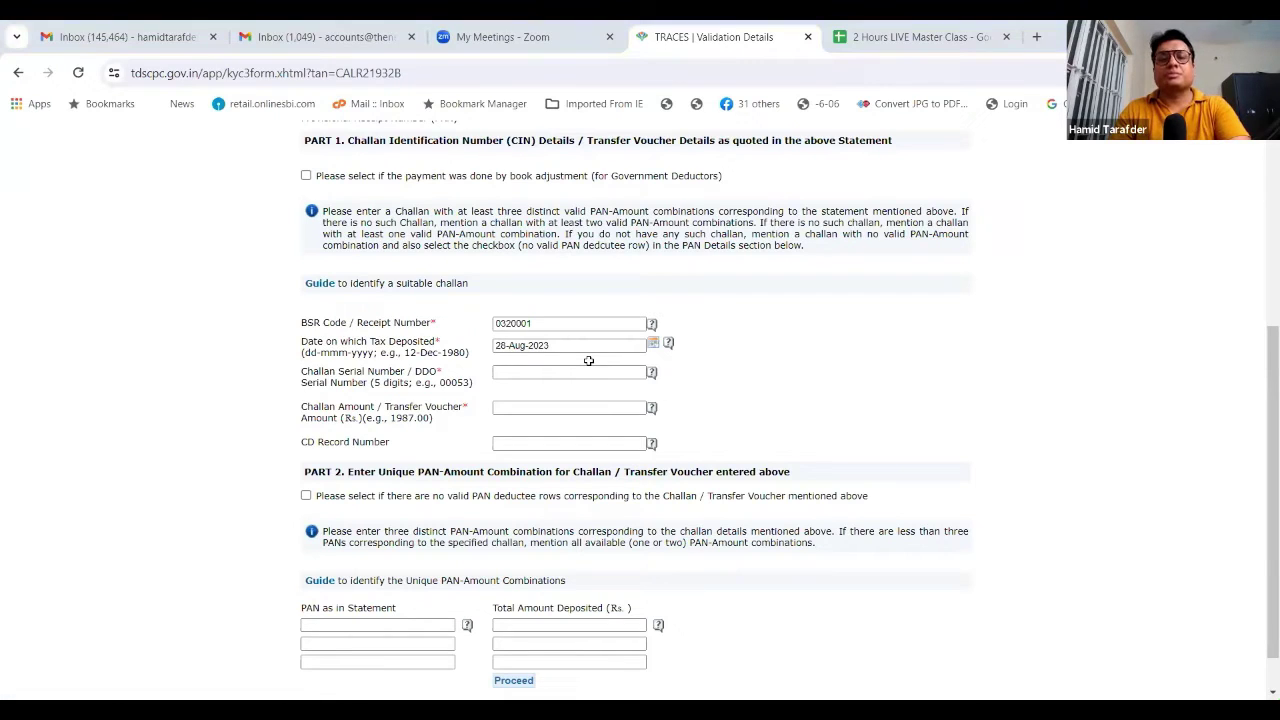
{"action": "key", "text": "Tab"}
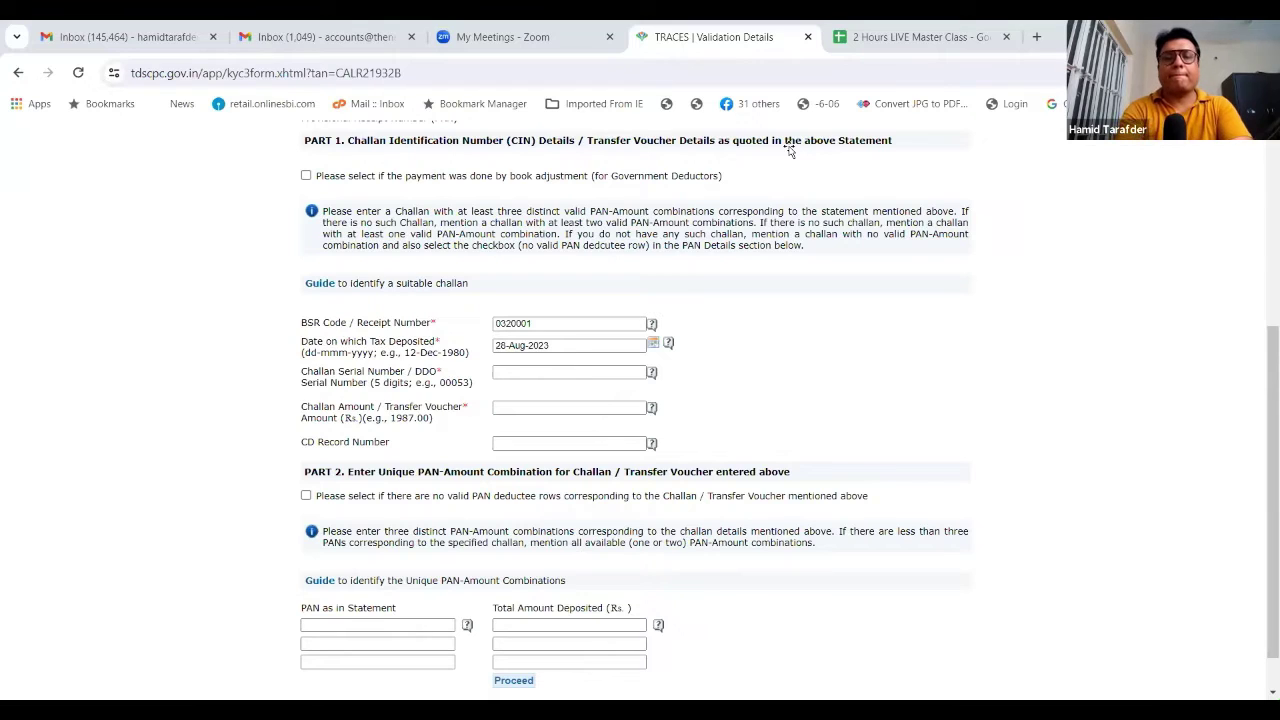
{"action": "key", "text": "Tab"}
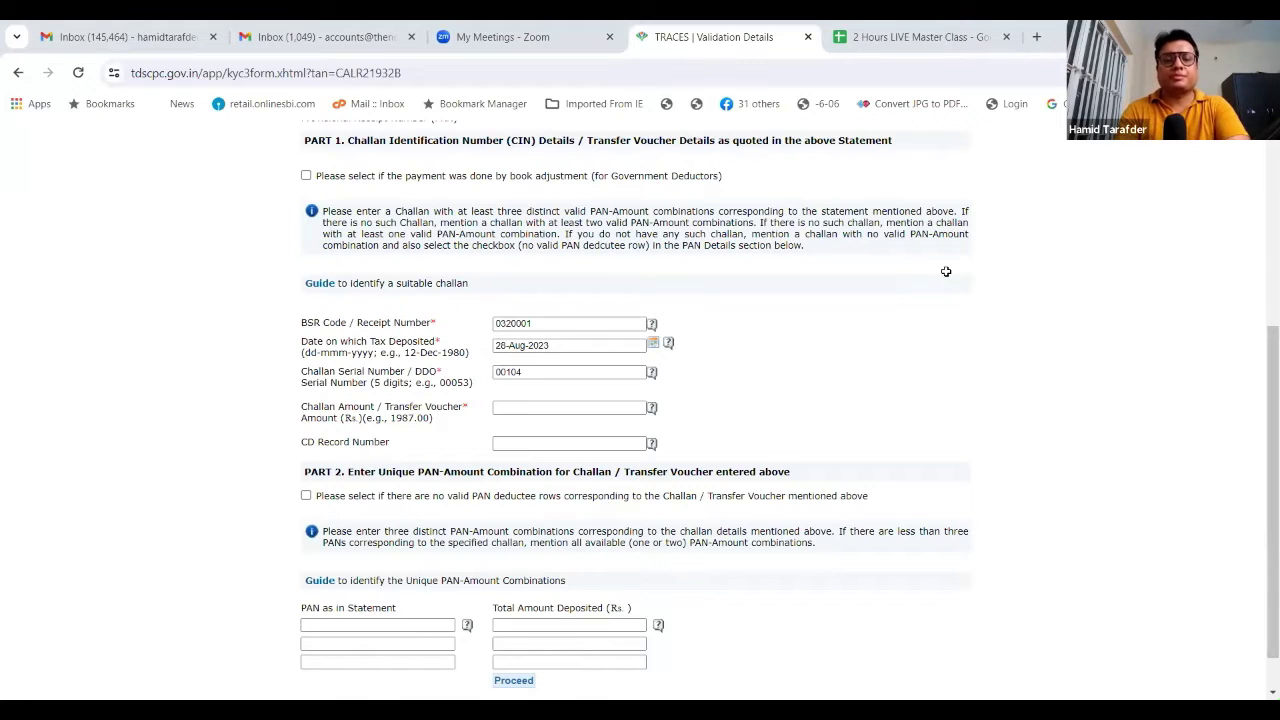
{"action": "type", "text": "36500.00"}
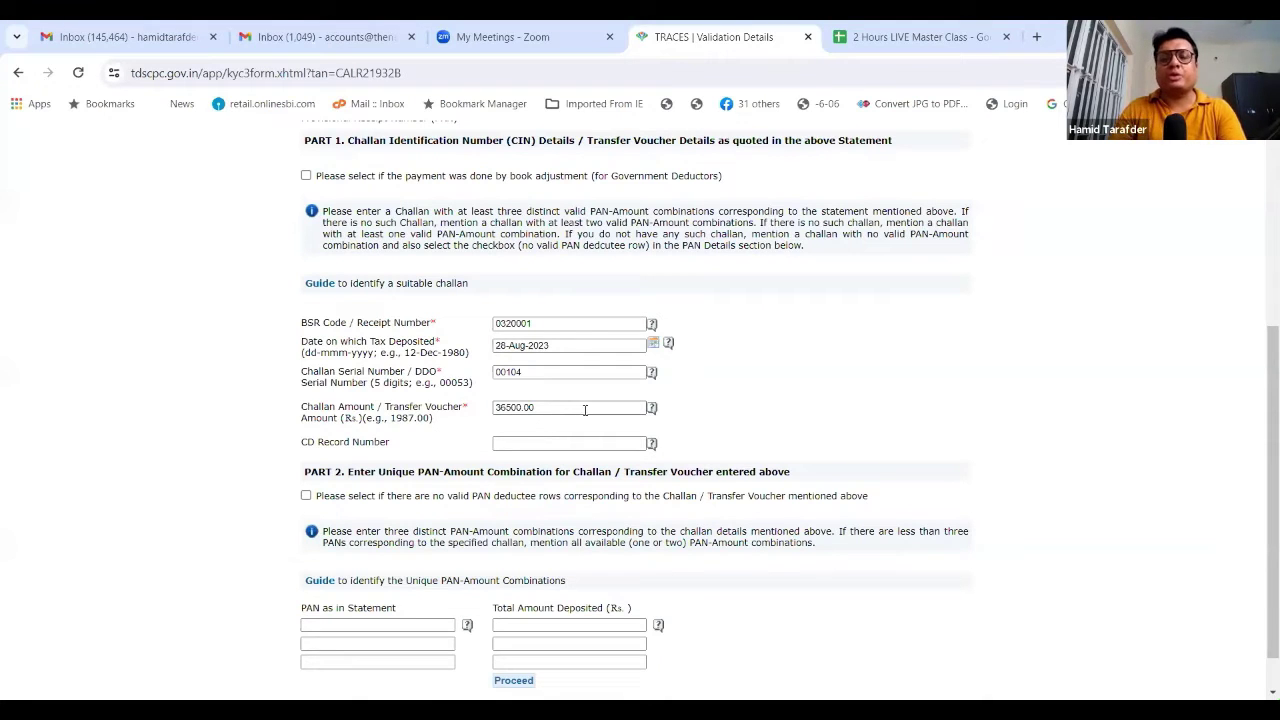
{"action": "scroll", "coordinate": [590, 411], "scroll_direction": "down", "scroll_amount": 1}
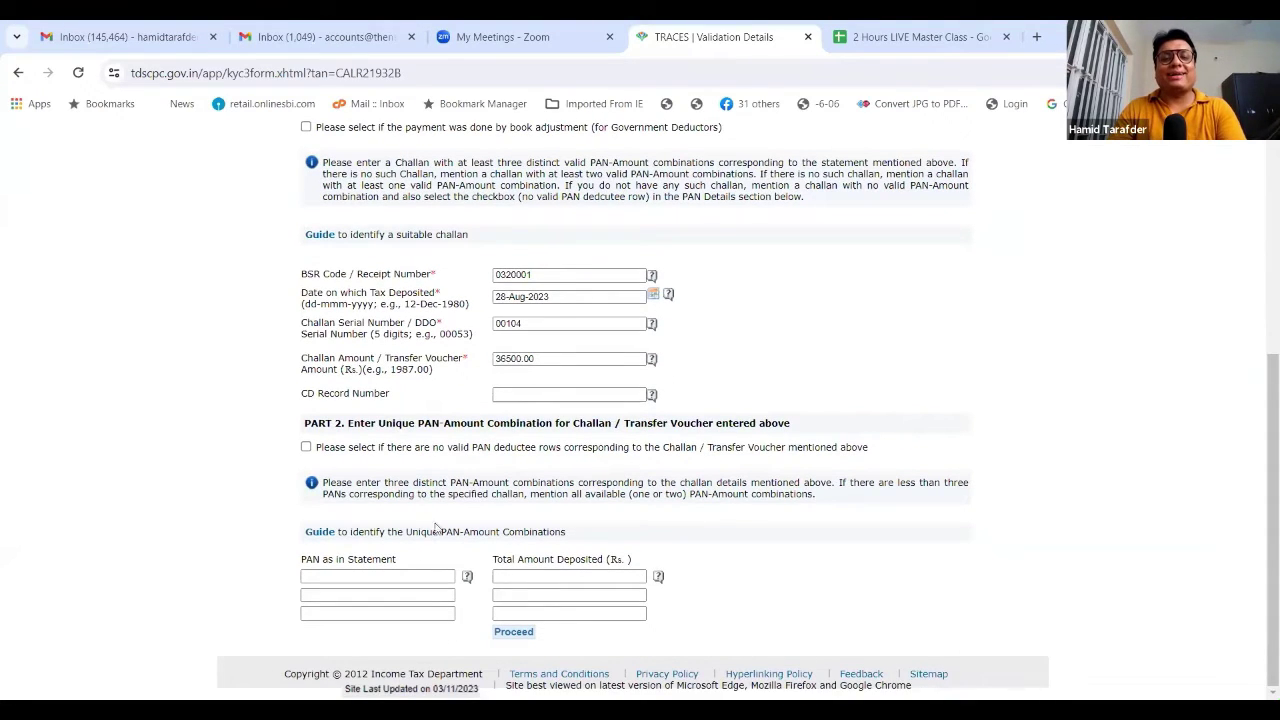
- Fill the first two PAN-amount rows with amounts 7000.00 and 5000.00
{"action": "left_click", "coordinate": [381, 571]}
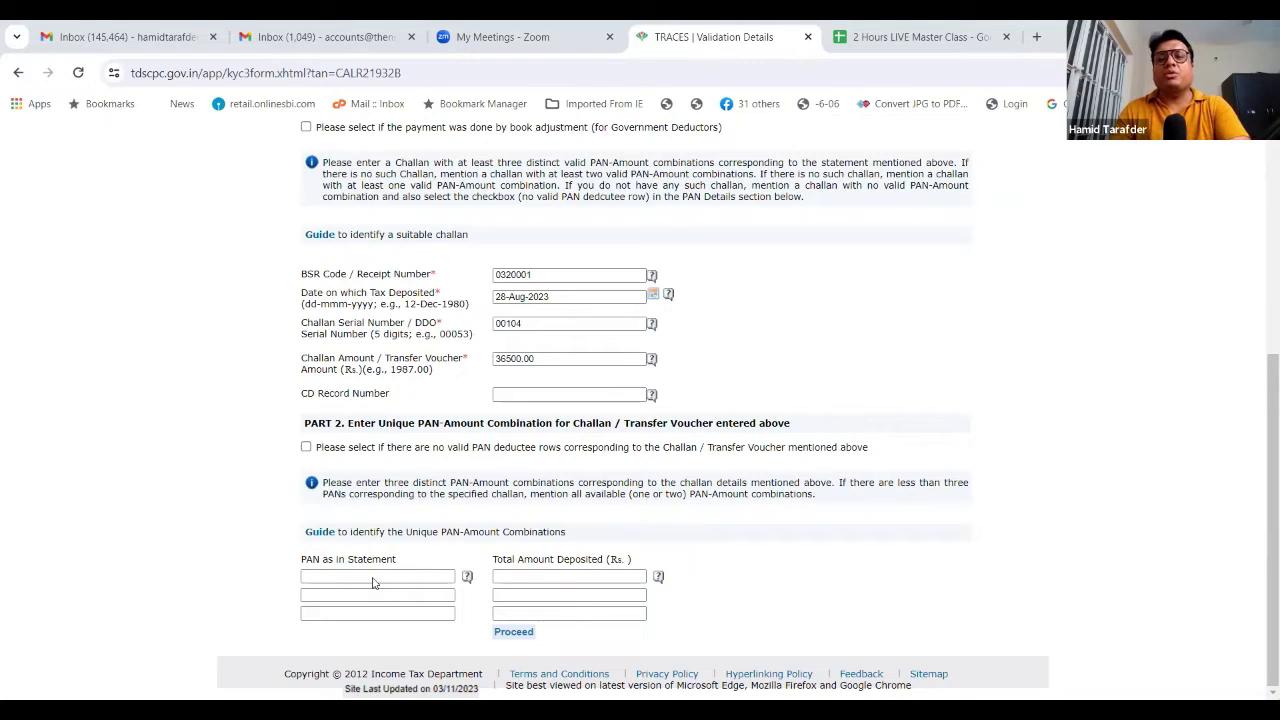
{"action": "left_click", "coordinate": [373, 578]}
{"action": "key", "text": "Tab"}
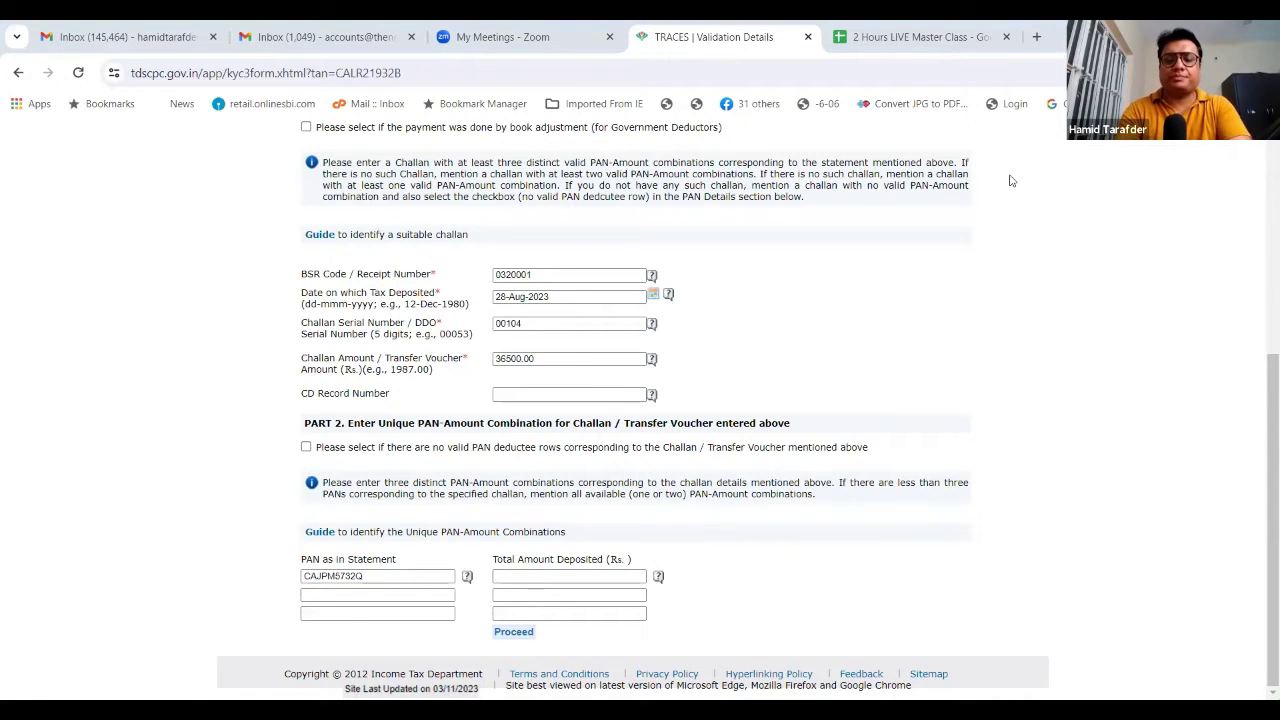
{"action": "type", "text": "7000.00"}
{"action": "key", "text": "Tab"}
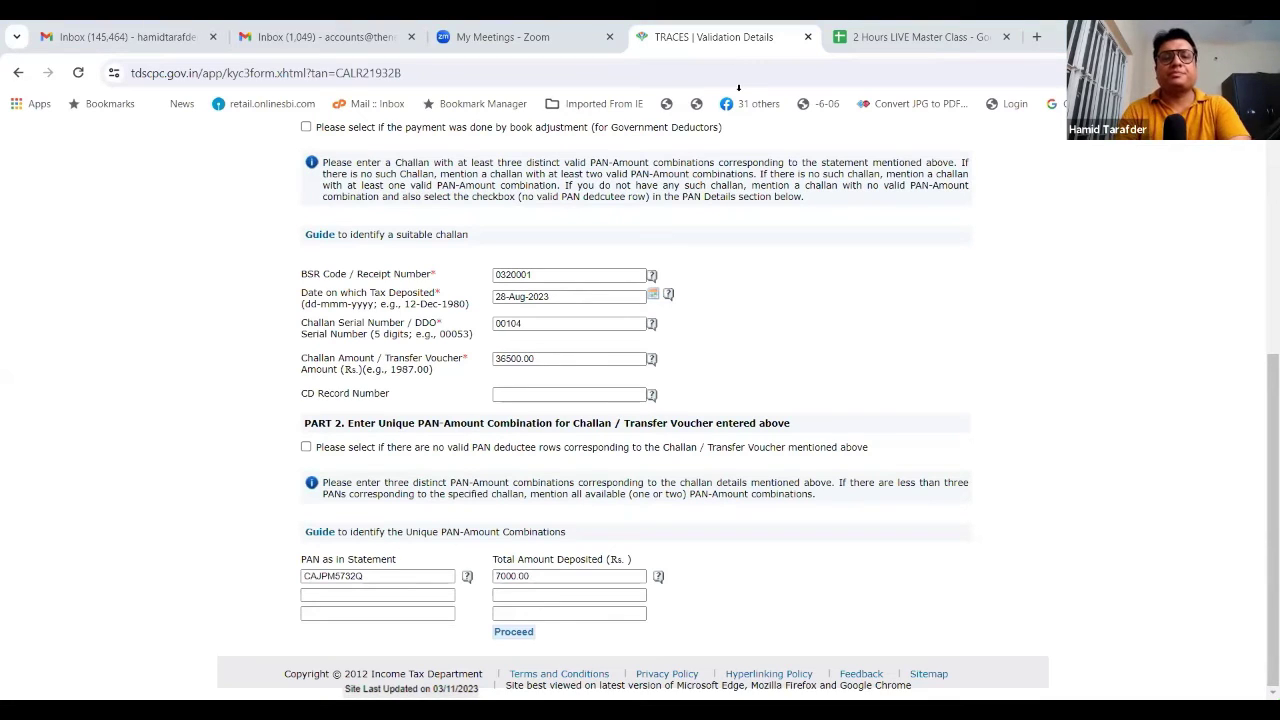
{"action": "key", "text": "Tab"}
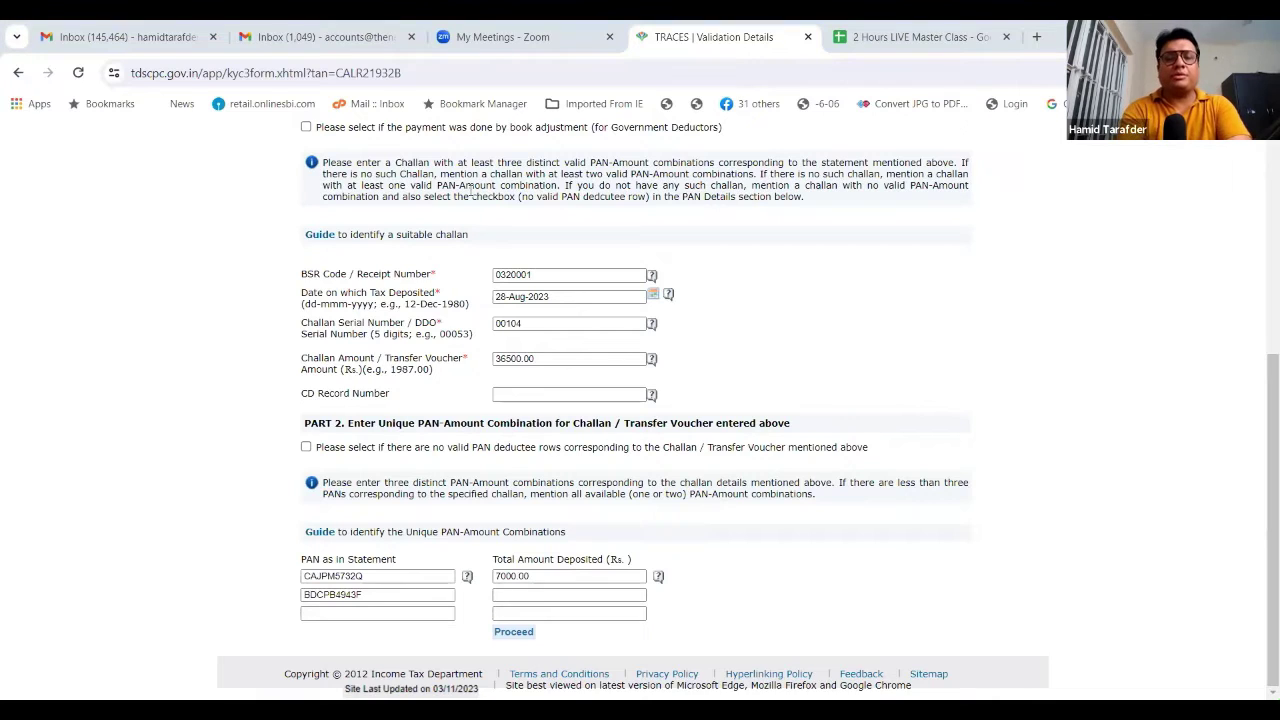
{"action": "type", "text": "5000"}
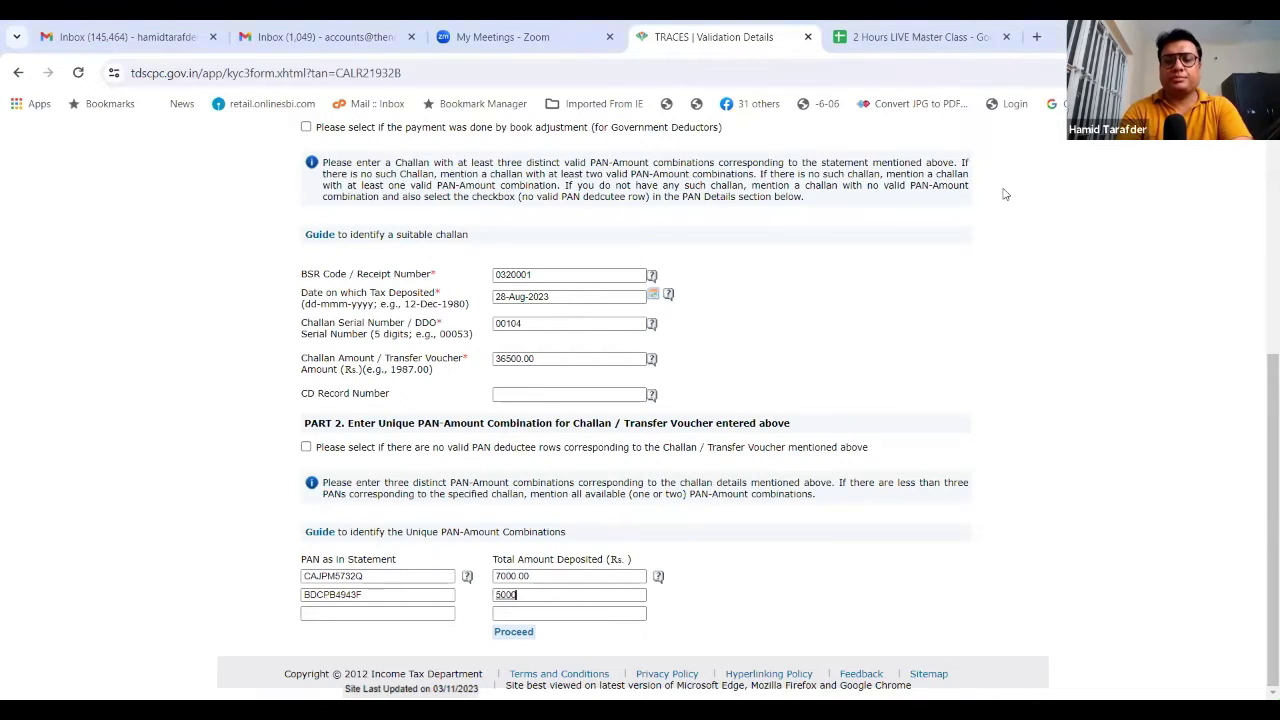
{"action": "type", "text": ".00"}
- Add the third PAN with amount 17500.00 and submit the challan details for validation
{"action": "key", "text": "Tab"}
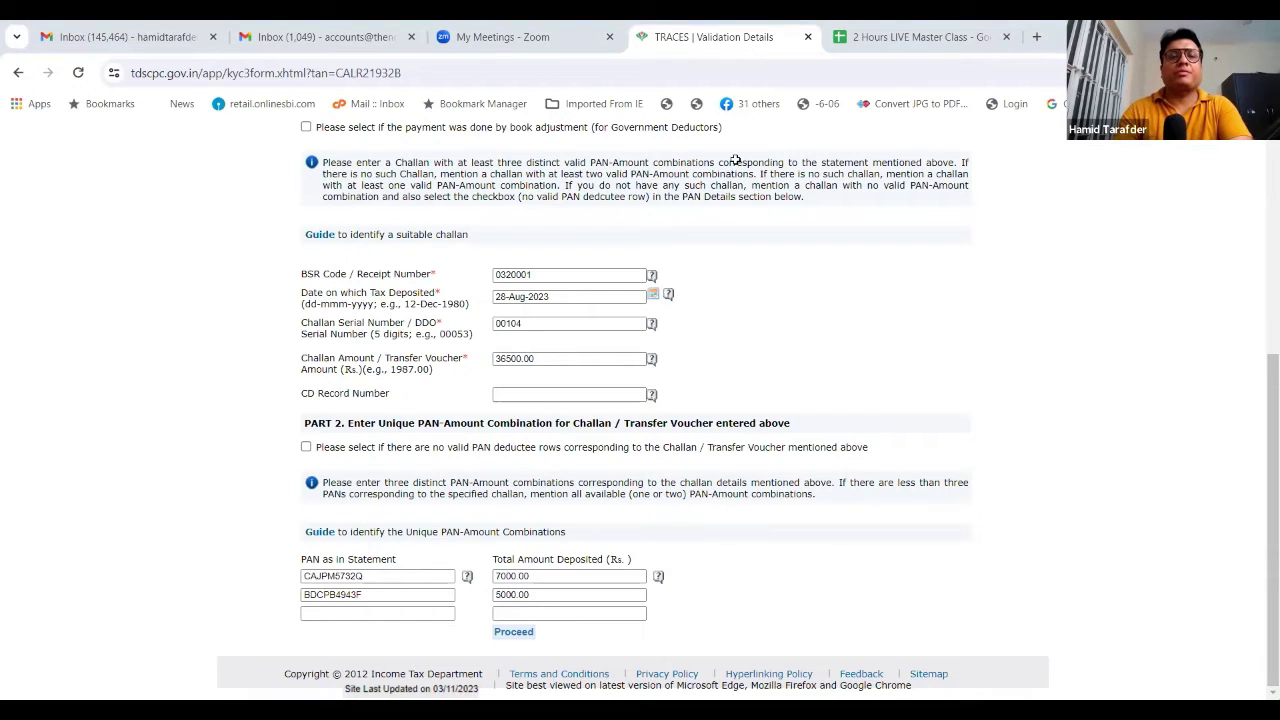
{"action": "key", "text": "Tab"}
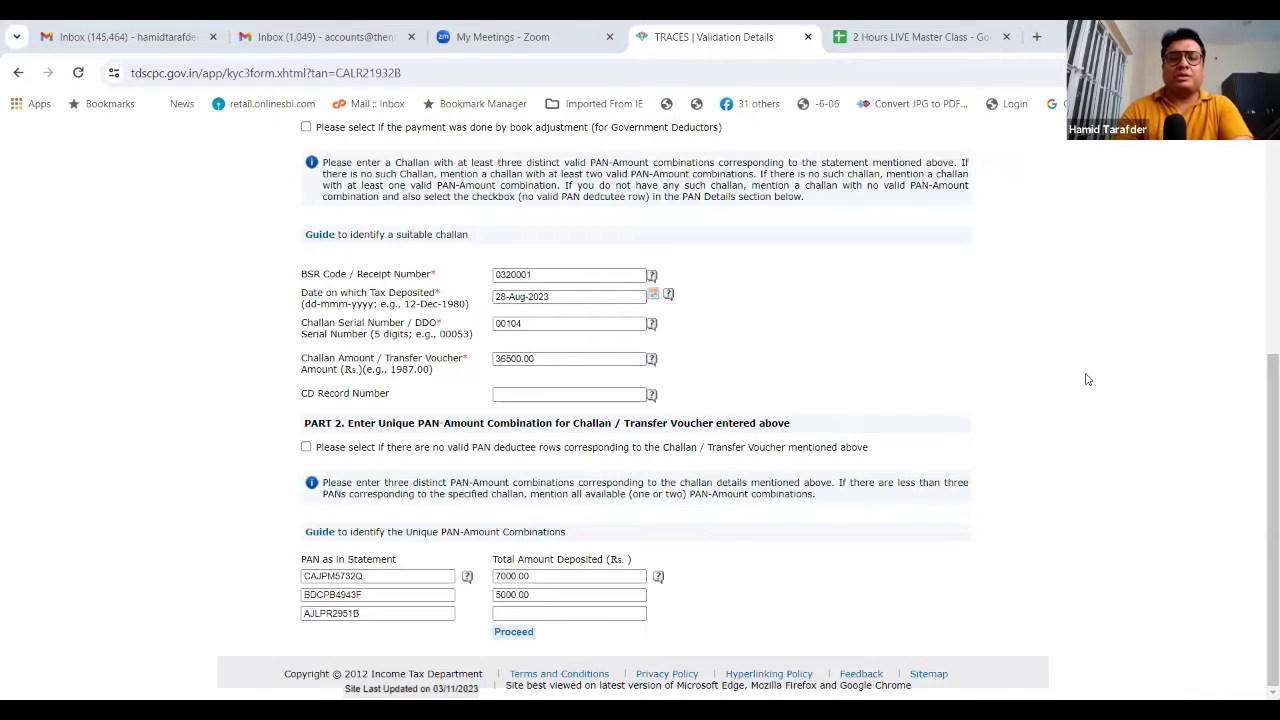
{"action": "type", "text": "17500"}
{"action": "type", "text": ".00"}
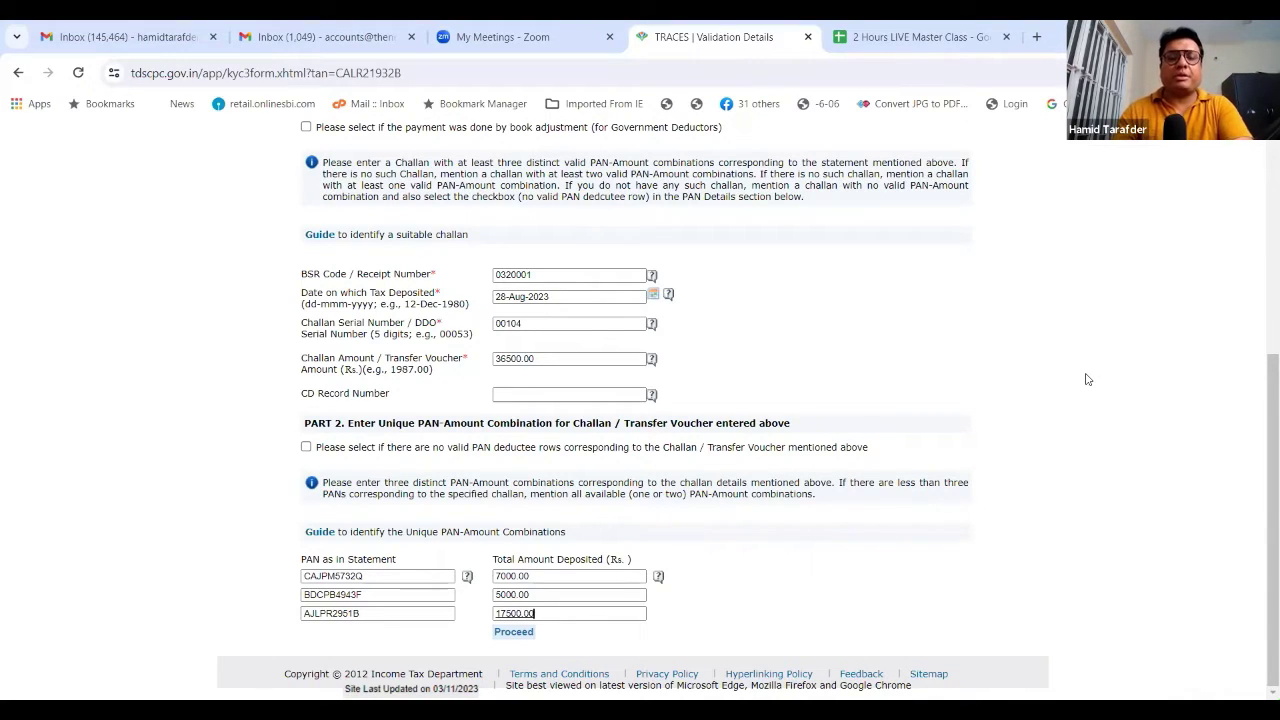
{"action": "left_click", "coordinate": [816, 591]}
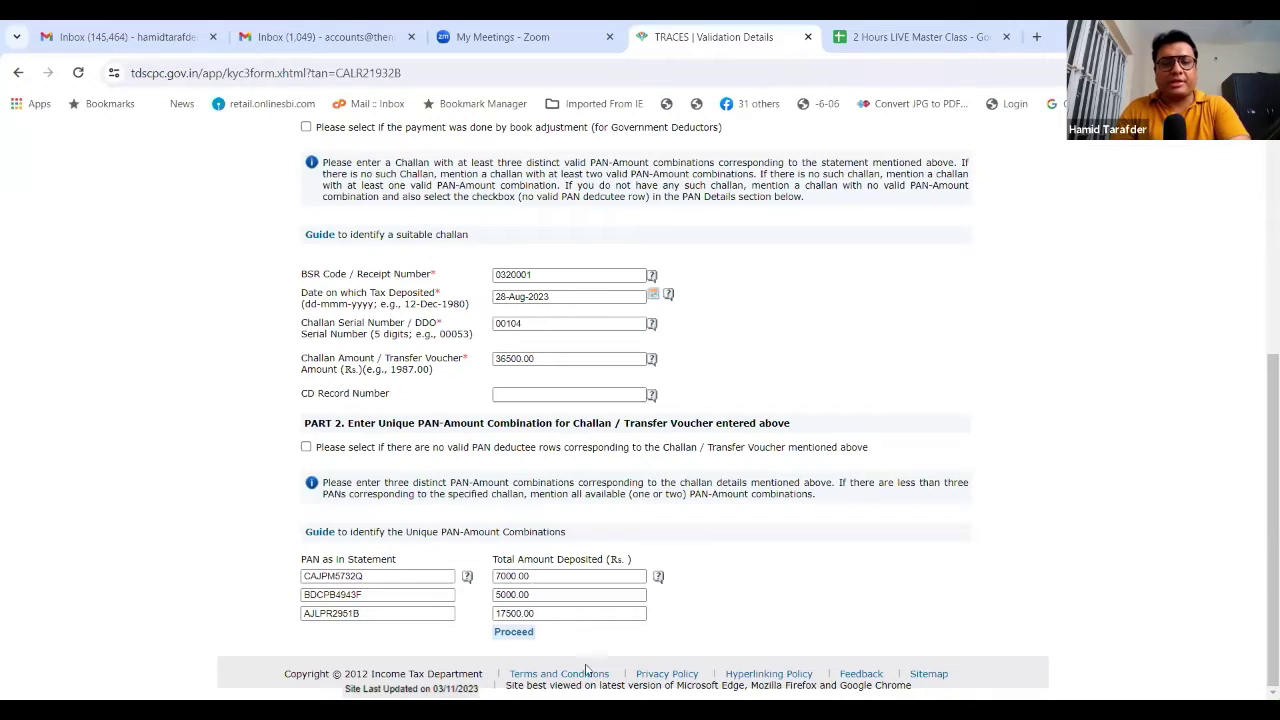
{"action": "left_click", "coordinate": [510, 636]}
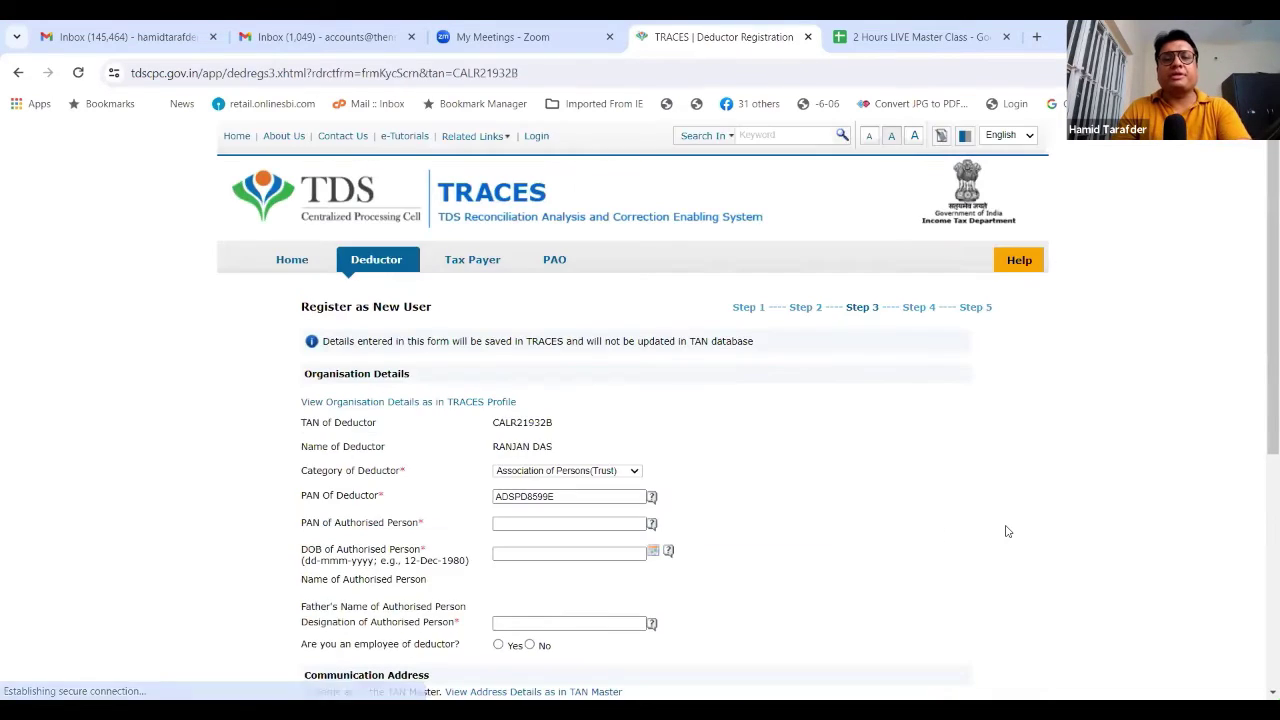
- Set the deductor category to Individual and enter the authorised person's PAN
{"action": "scroll", "coordinate": [600, 457], "scroll_direction": "down", "scroll_amount": 1}
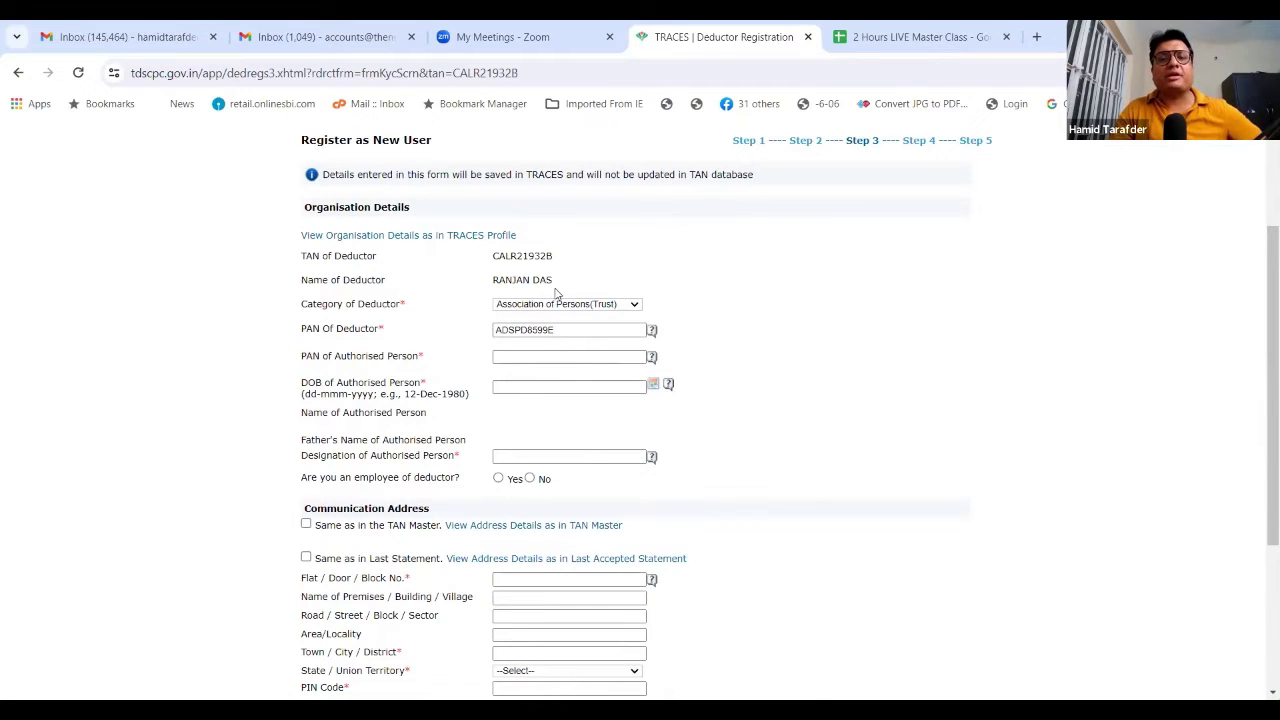
{"action": "left_click", "coordinate": [635, 305]}
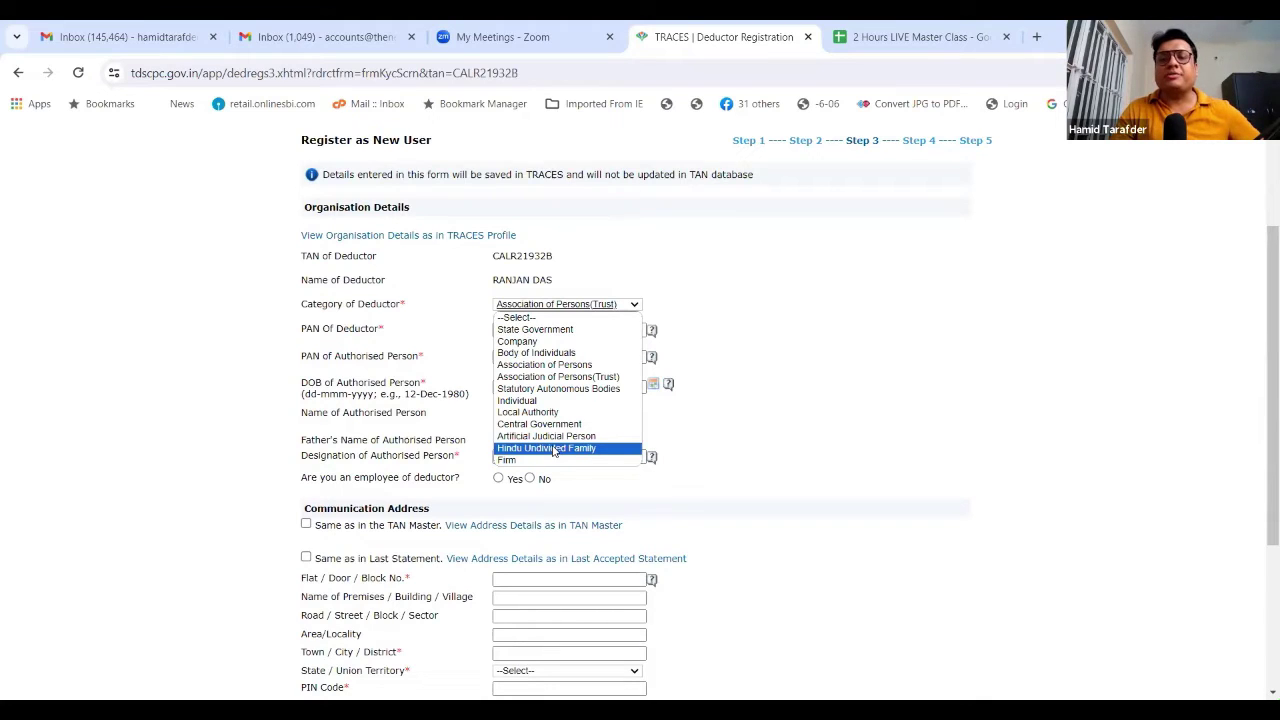
{"action": "left_click", "coordinate": [559, 401]}
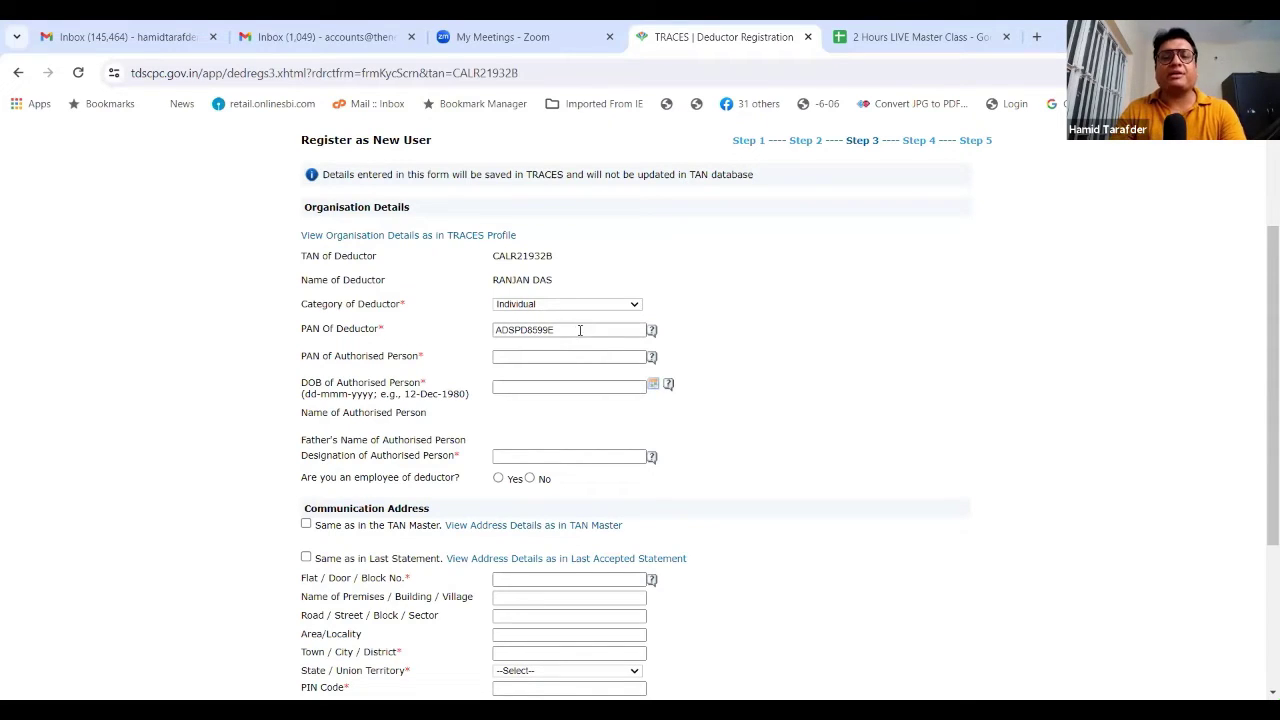
{"action": "left_click", "coordinate": [553, 358]}
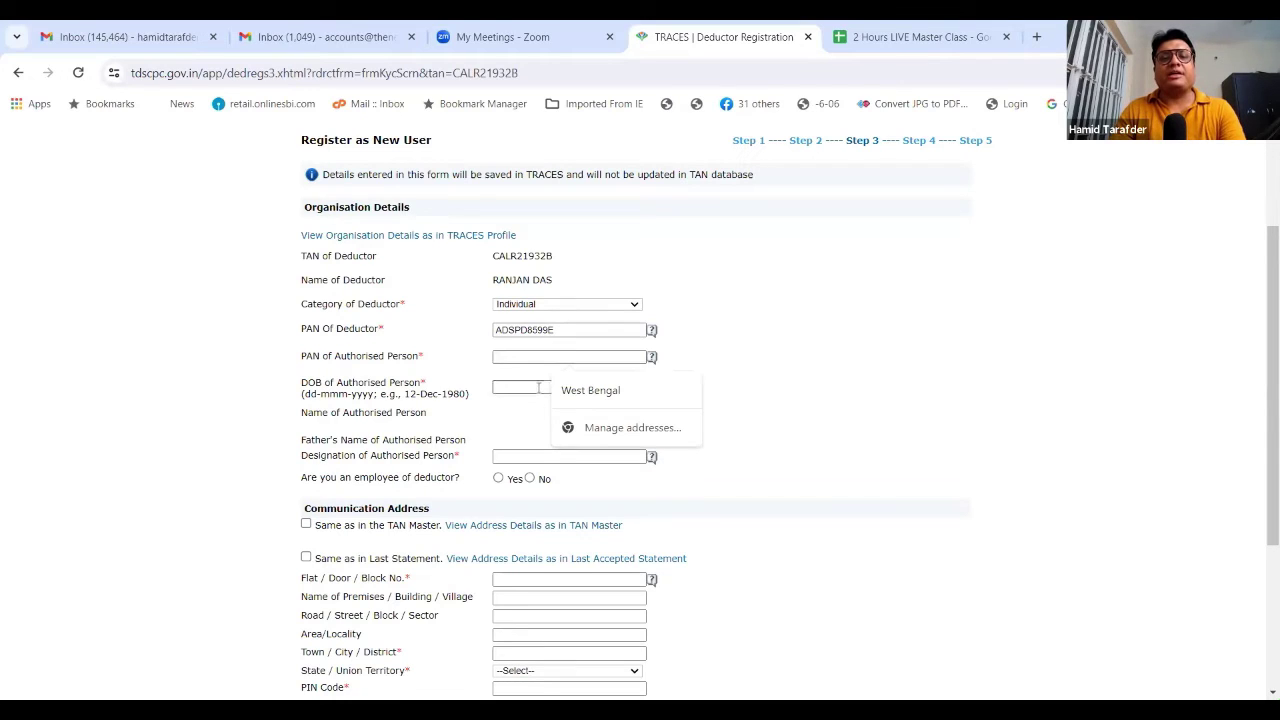
{"action": "left_click", "coordinate": [538, 386]}
{"action": "left_click", "coordinate": [526, 357]}
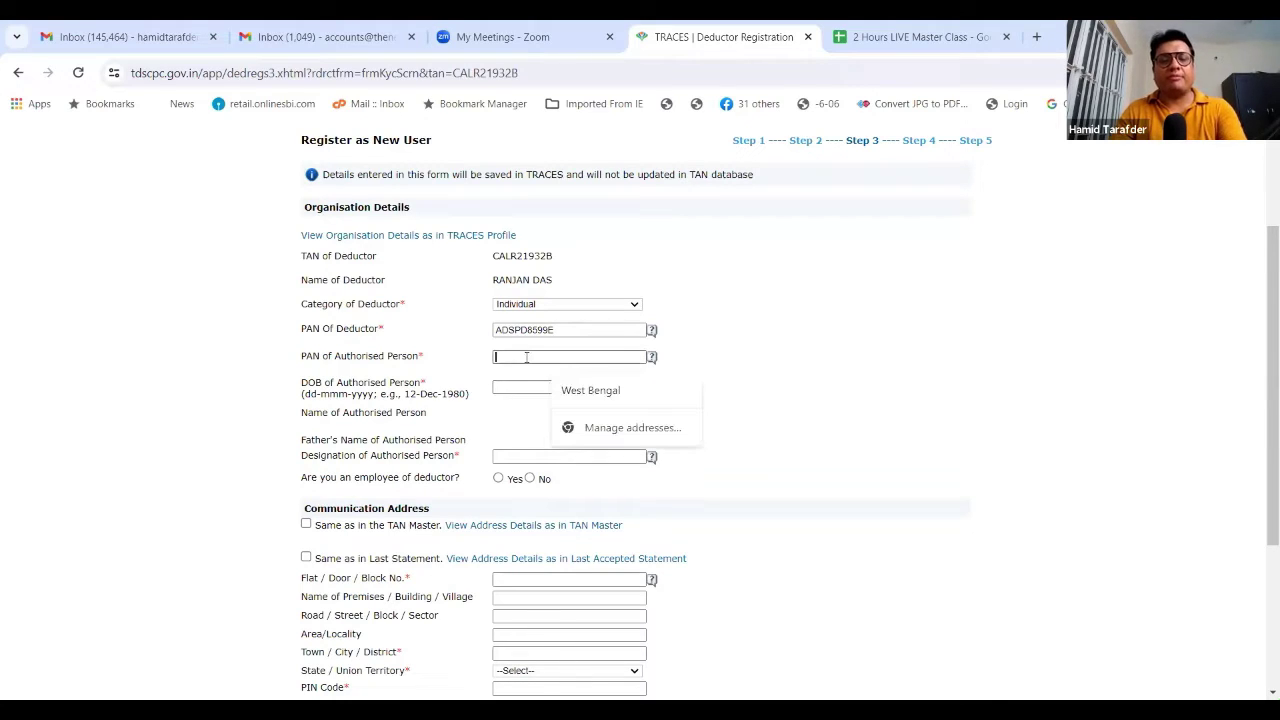
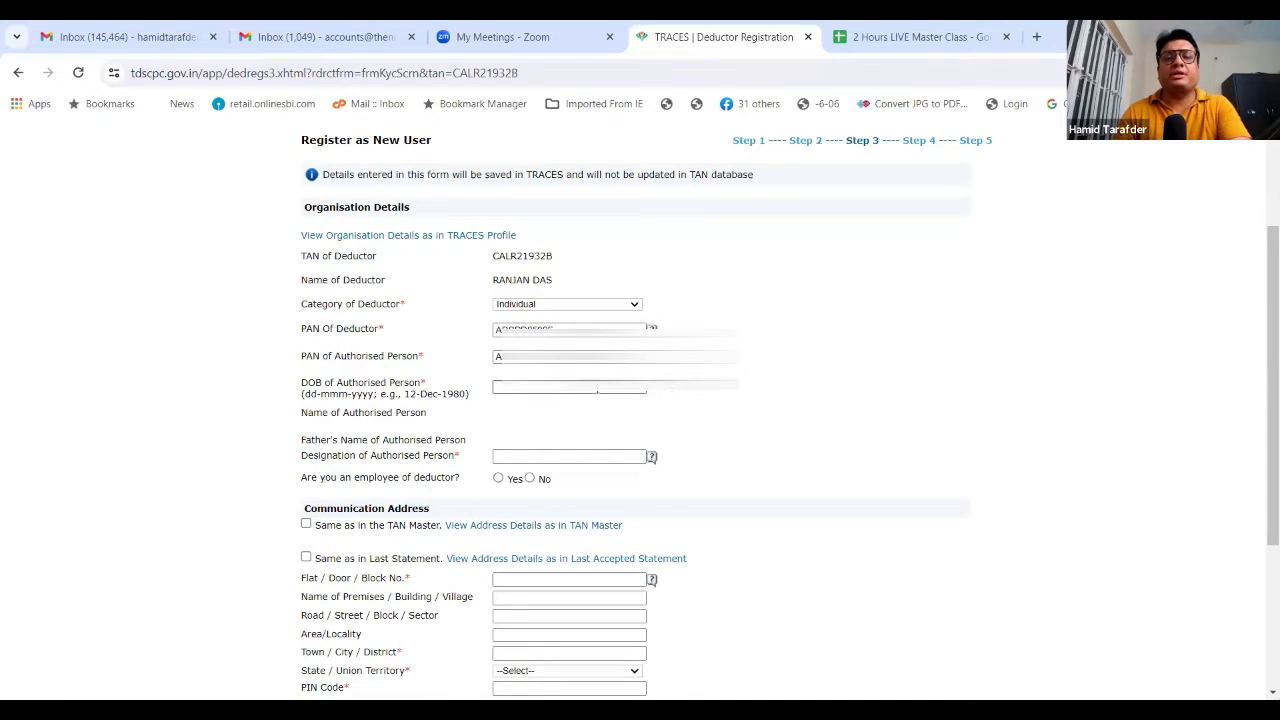
{"action": "left_click", "coordinate": [654, 390]}
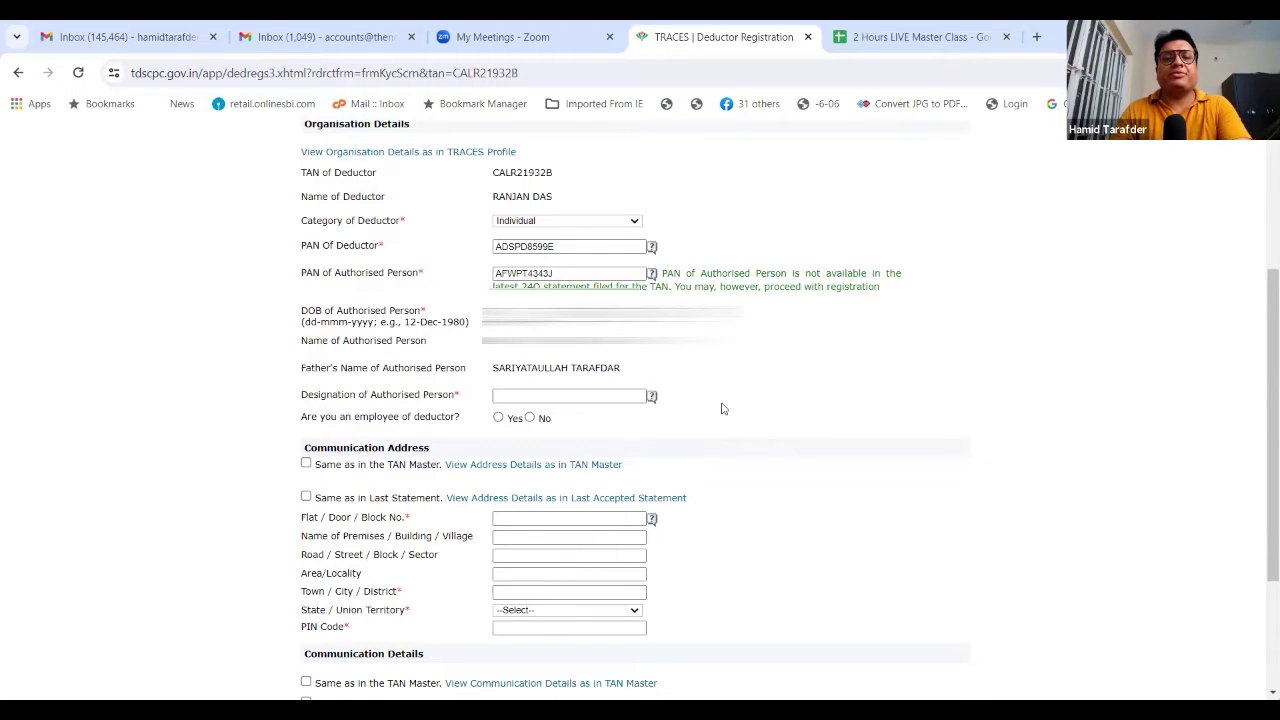
{"action": "scroll", "coordinate": [715, 407], "scroll_direction": "down", "scroll_amount": 1}
{"action": "left_click", "coordinate": [569, 312]}
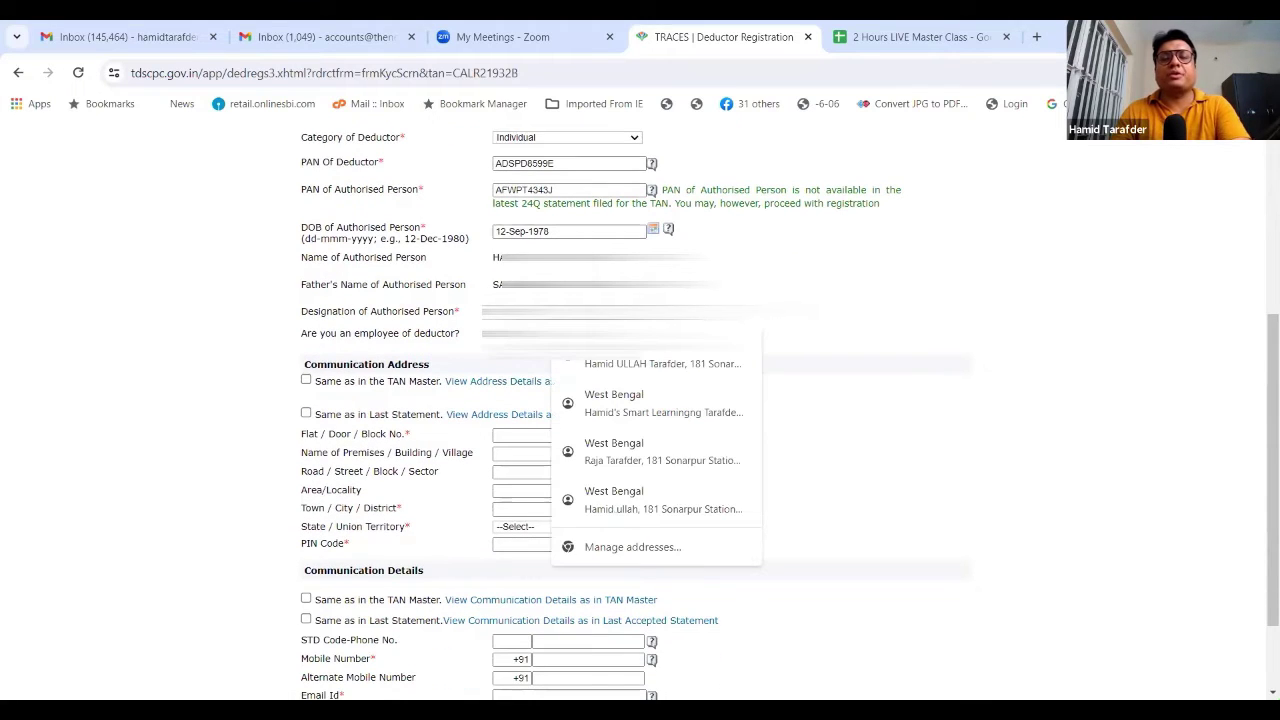
{"action": "key", "text": "Escape"}
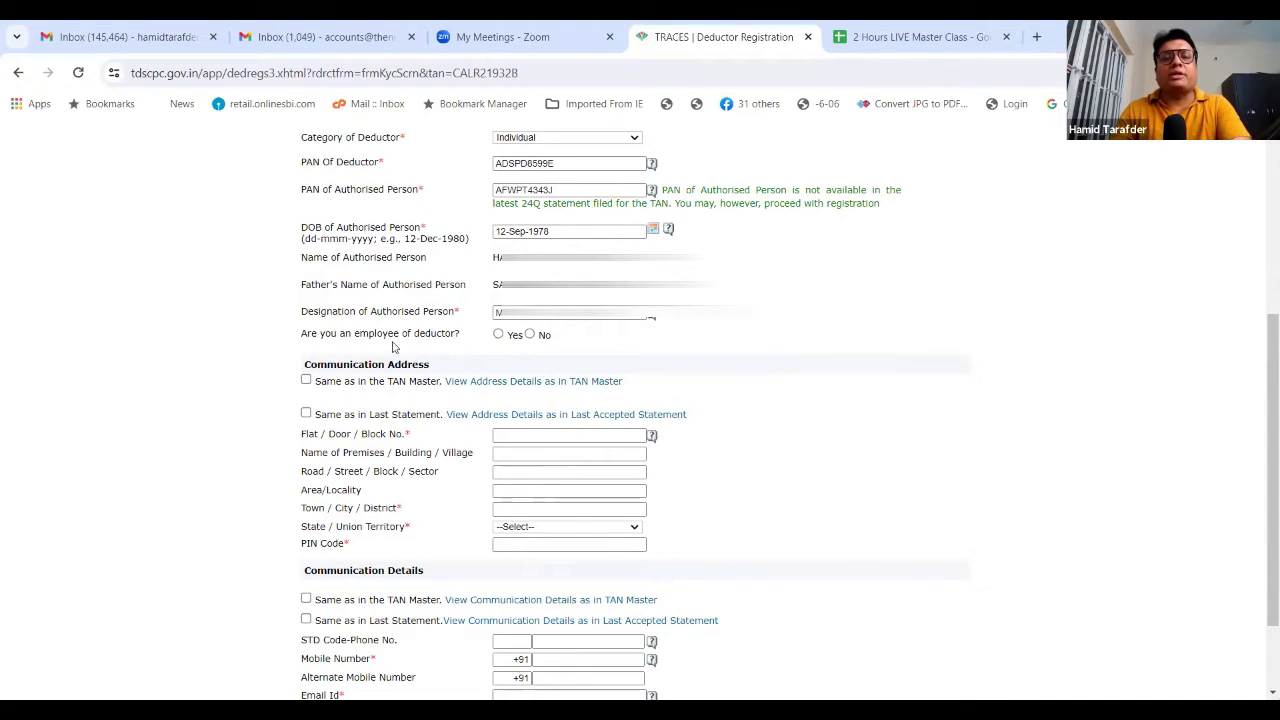
{"action": "left_click", "coordinate": [498, 335]}
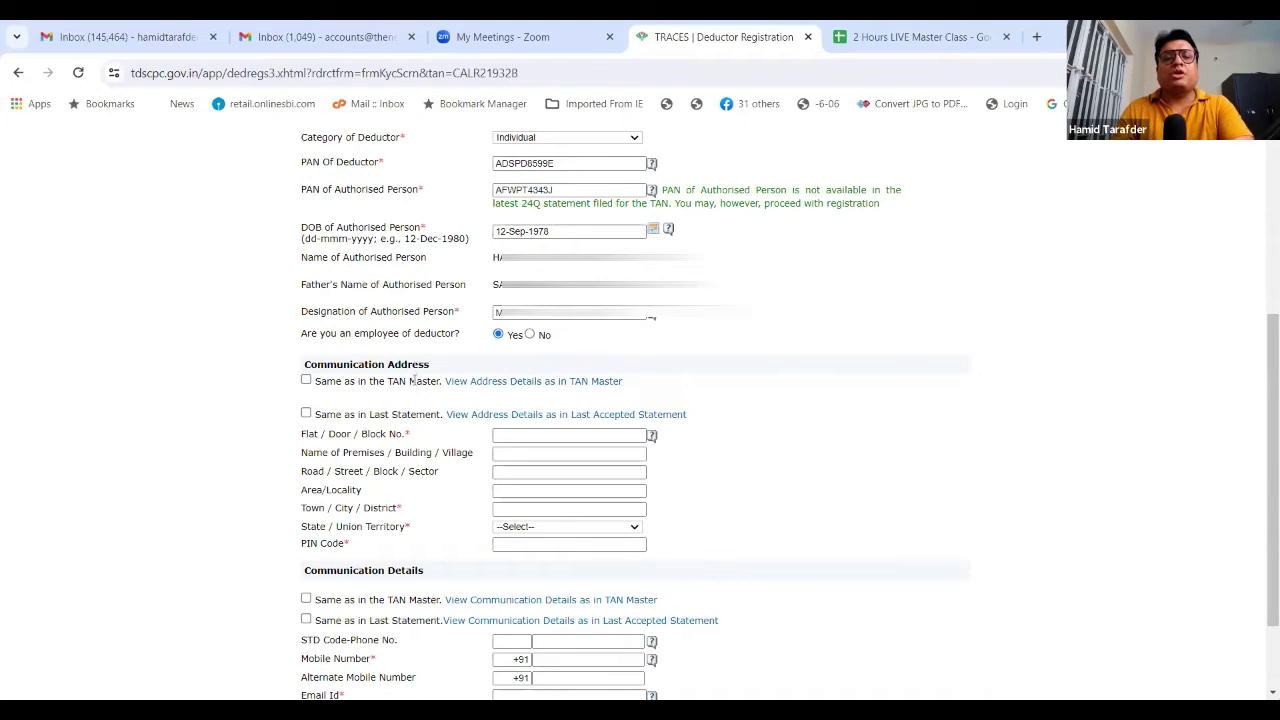
- Take address and contact details from the TAN master, fill the alternate mobile, and continue
{"action": "left_click", "coordinate": [306, 380]}
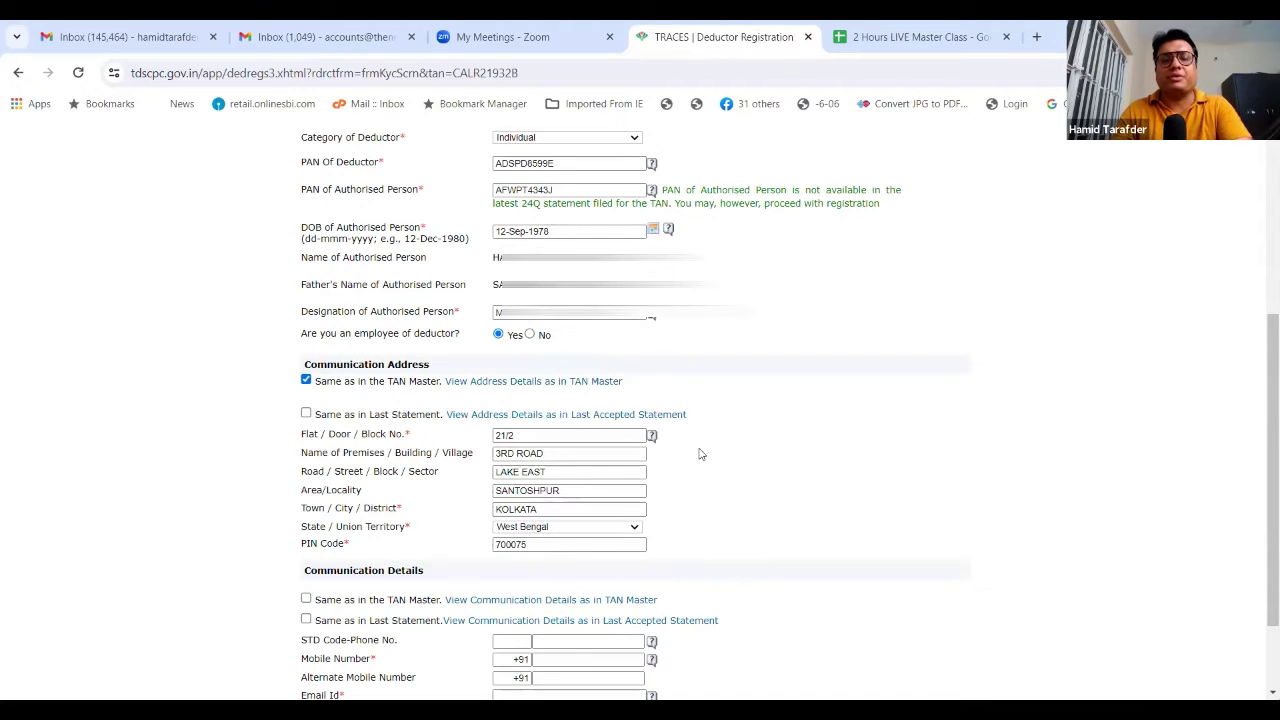
{"action": "scroll", "coordinate": [700, 454], "scroll_direction": "down", "scroll_amount": 1}
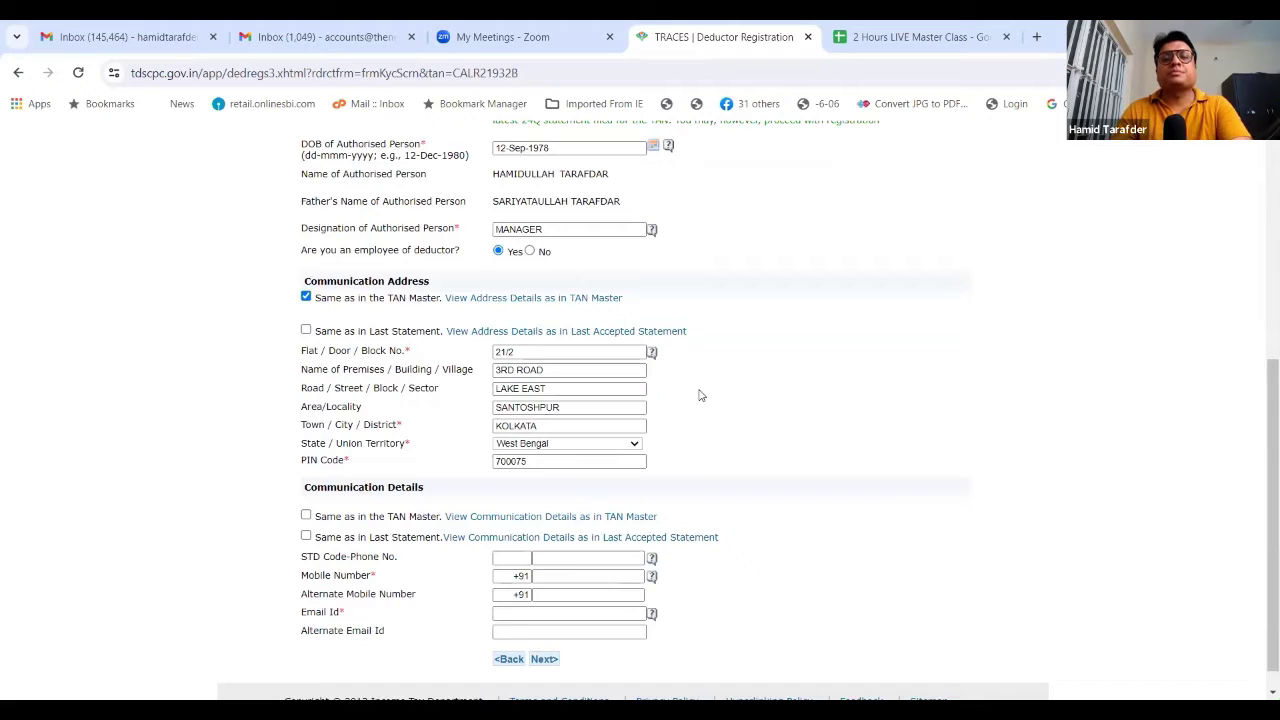
{"action": "scroll", "coordinate": [735, 427], "scroll_direction": "down", "scroll_amount": 1}
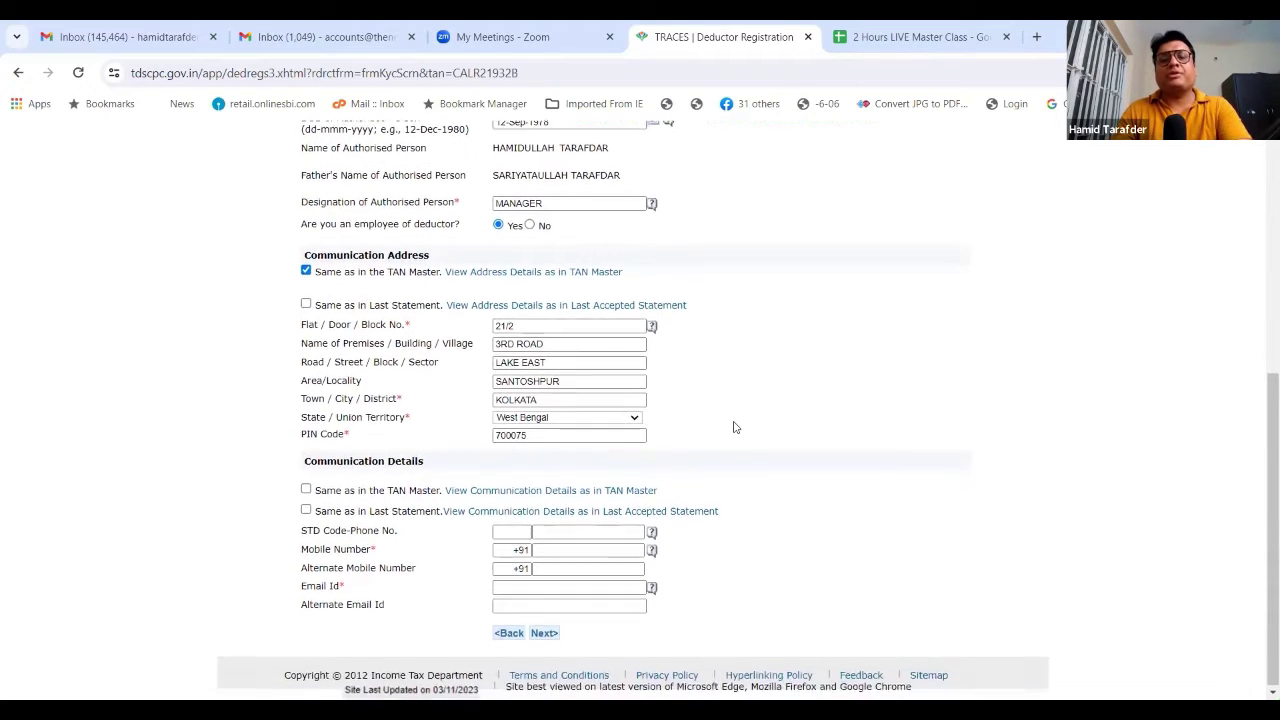
{"action": "left_click", "coordinate": [306, 490]}
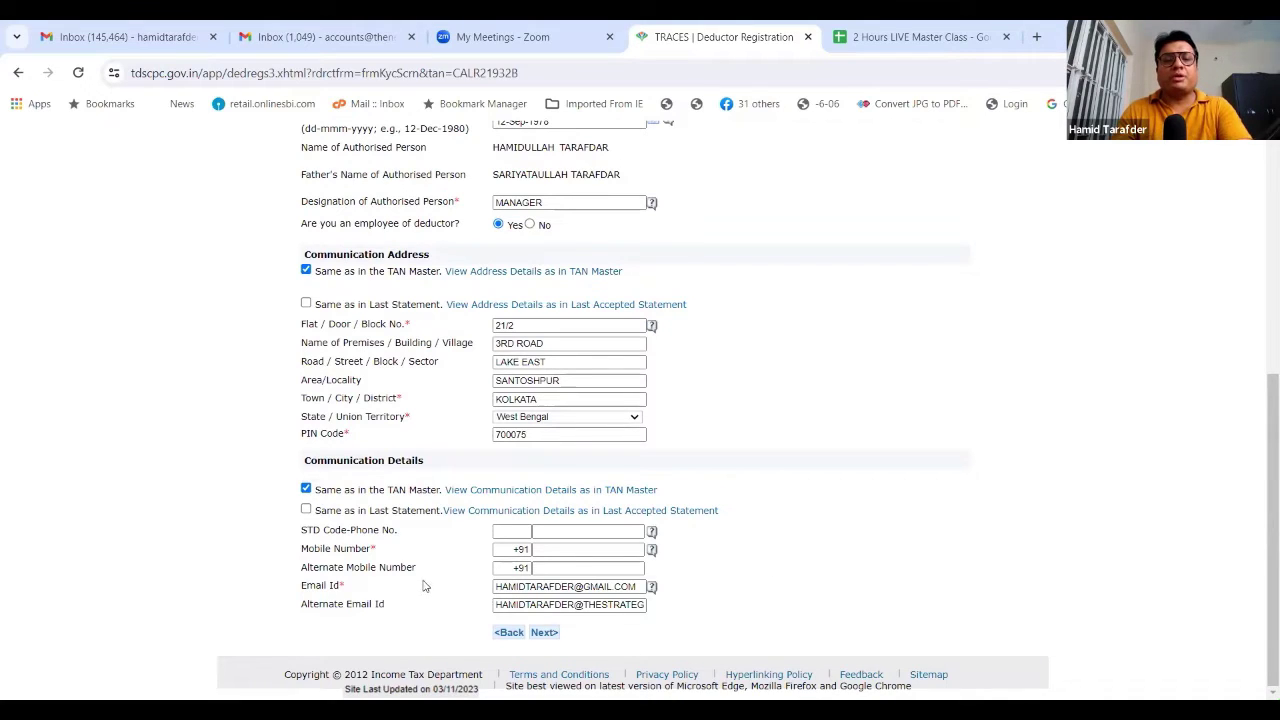
{"action": "left_click", "coordinate": [533, 568]}
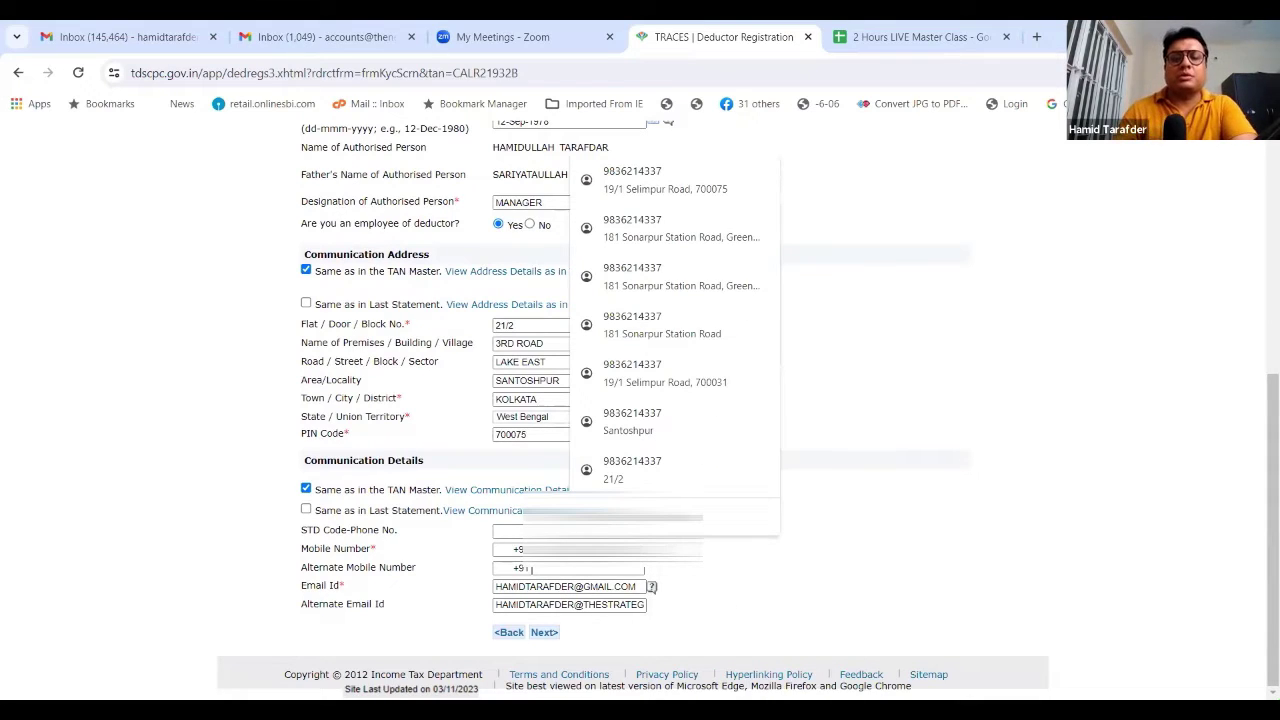
{"action": "left_click", "coordinate": [533, 568]}
{"action": "left_click", "coordinate": [566, 570]}
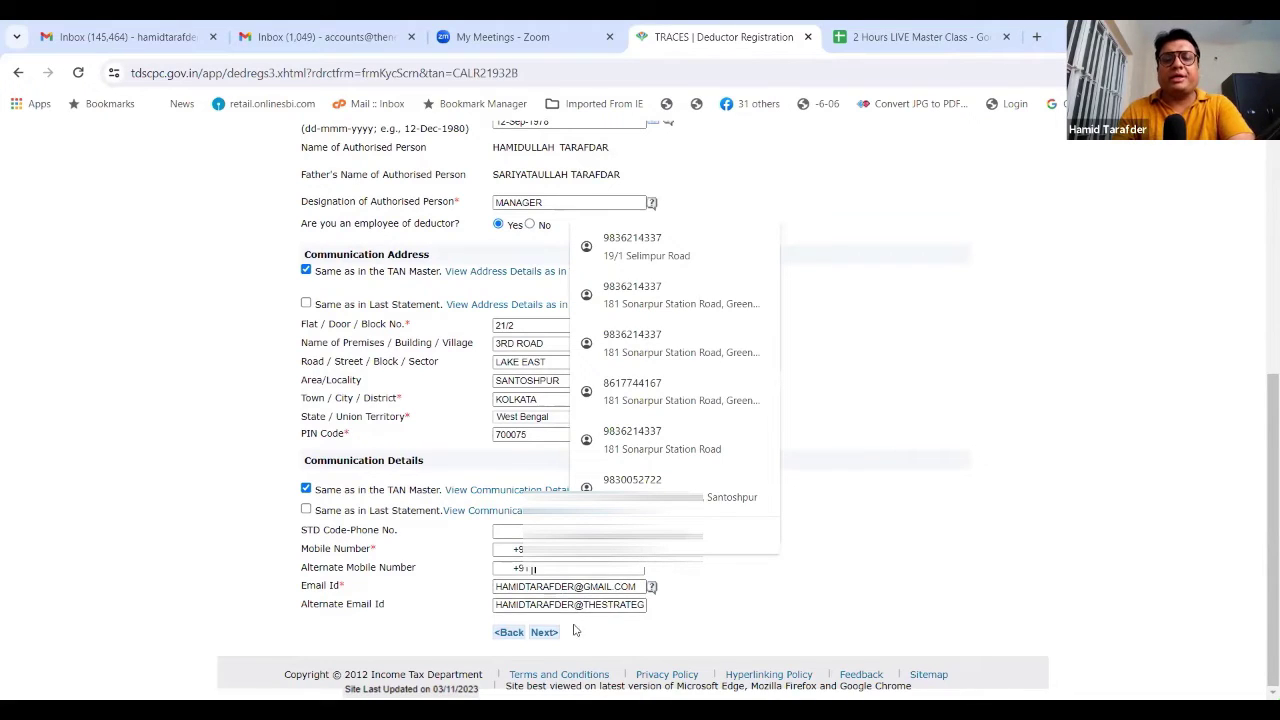
{"action": "left_click", "coordinate": [717, 615]}
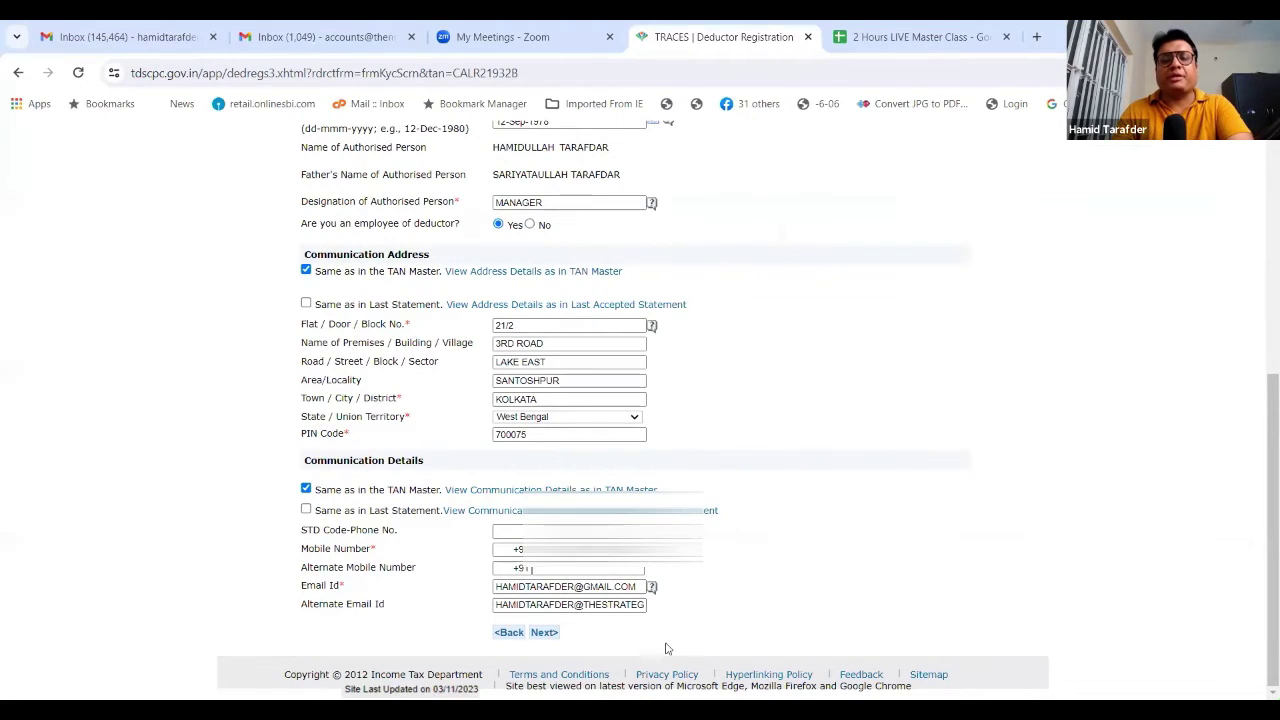
{"action": "left_click", "coordinate": [542, 633]}
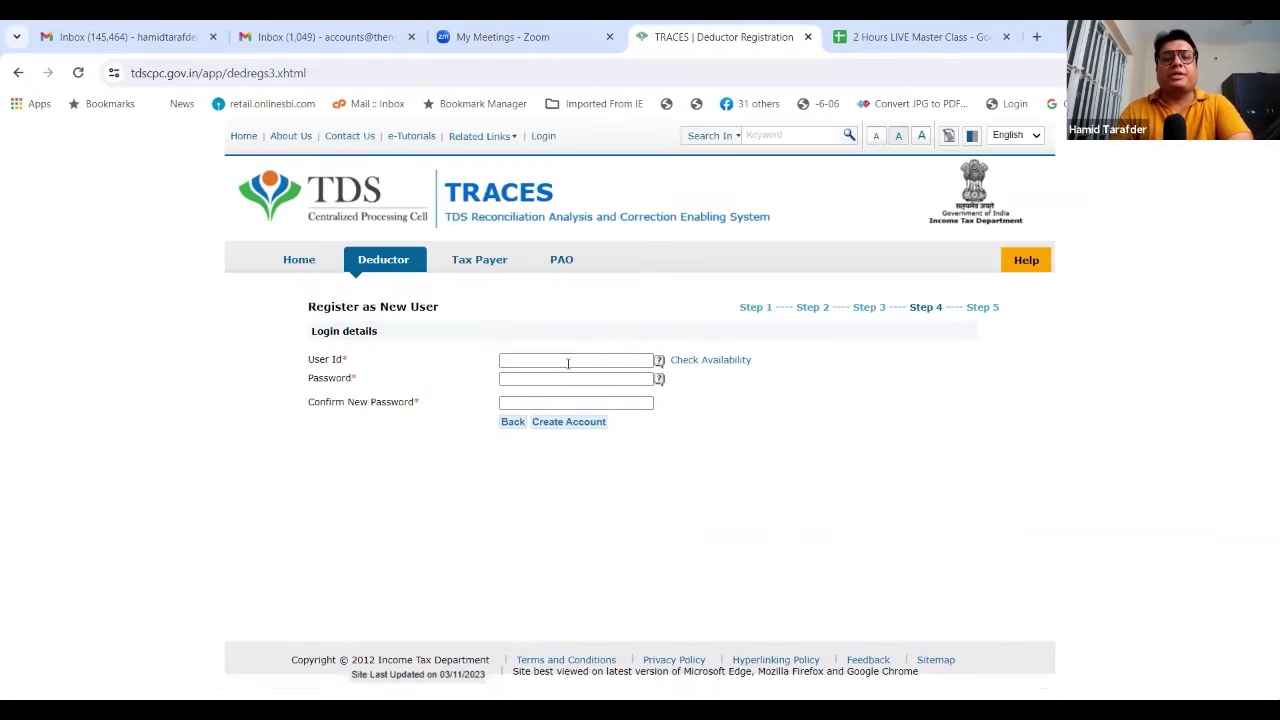
- Enter a user ID and password, replacing the rejected password with a very strong one
{"action": "left_click", "coordinate": [568, 363]}
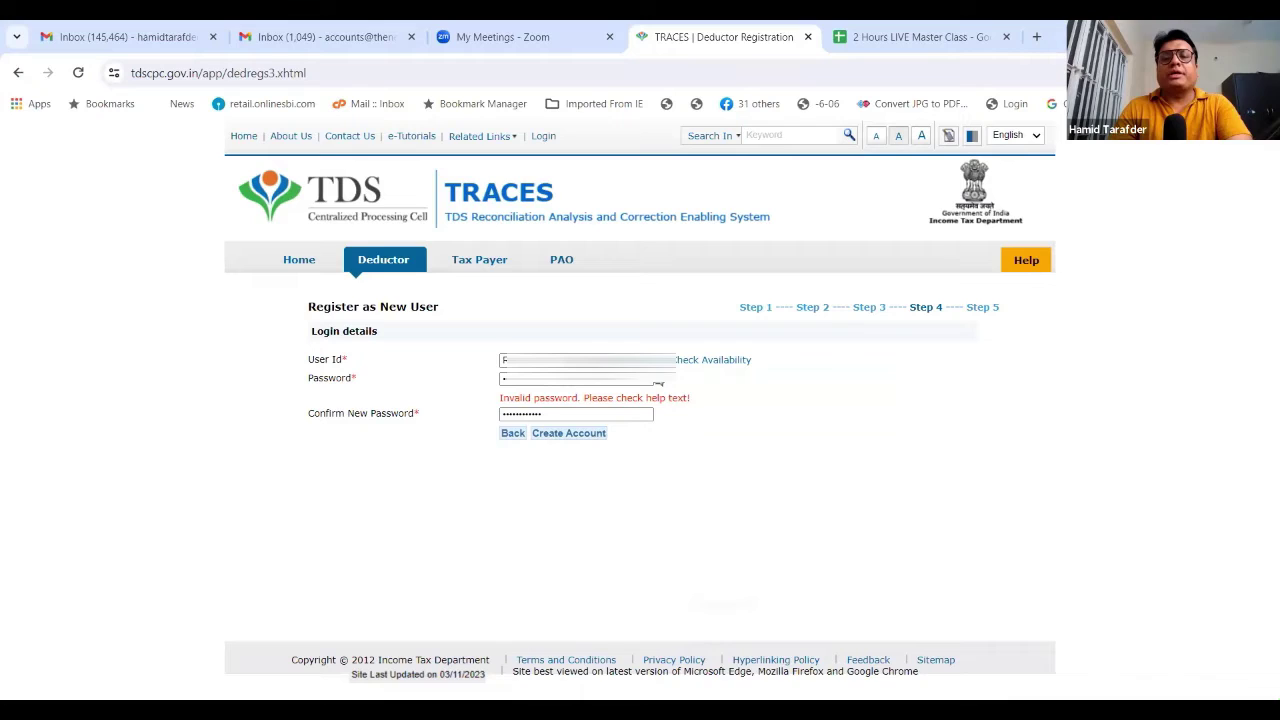
{"action": "mouse_move", "coordinate": [659, 381]}
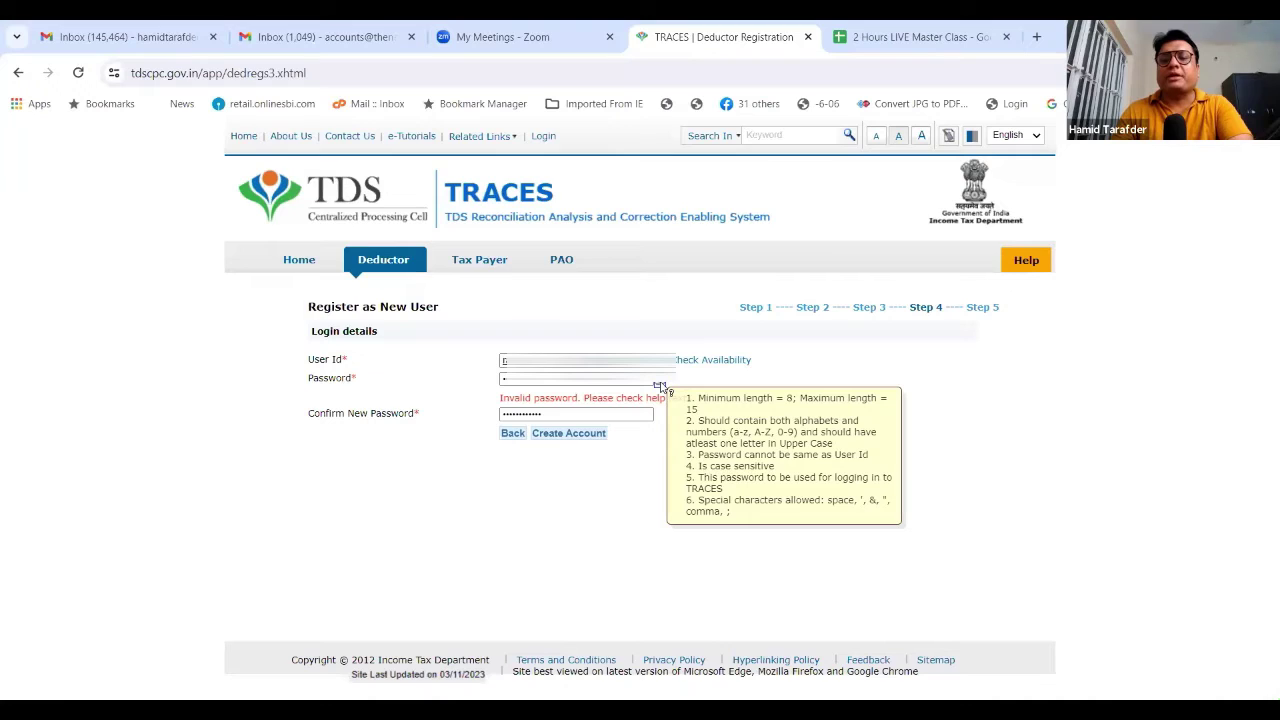
{"action": "left_click_drag", "start_coordinate": [585, 380], "coordinate": [468, 383]}
{"action": "key", "text": "ctrl+v"}
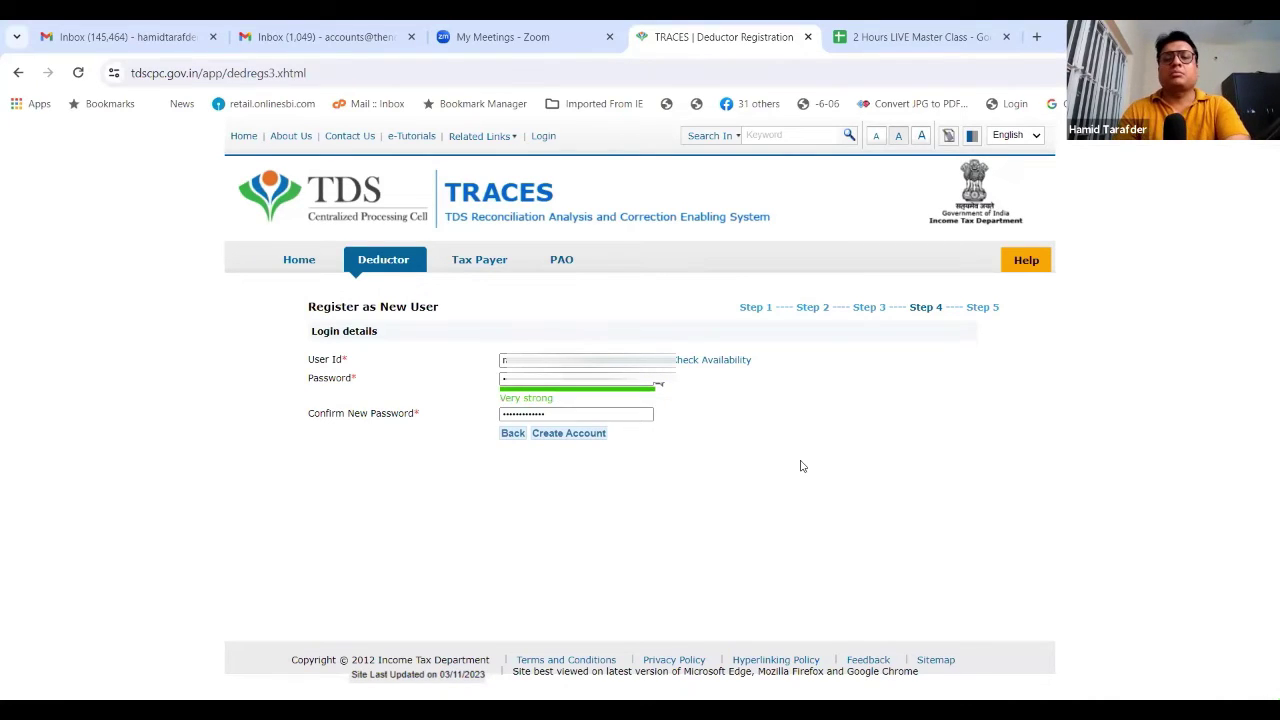
- Create the account, review the Step 5 summary, and submit the registration
{"action": "left_click", "coordinate": [571, 437]}
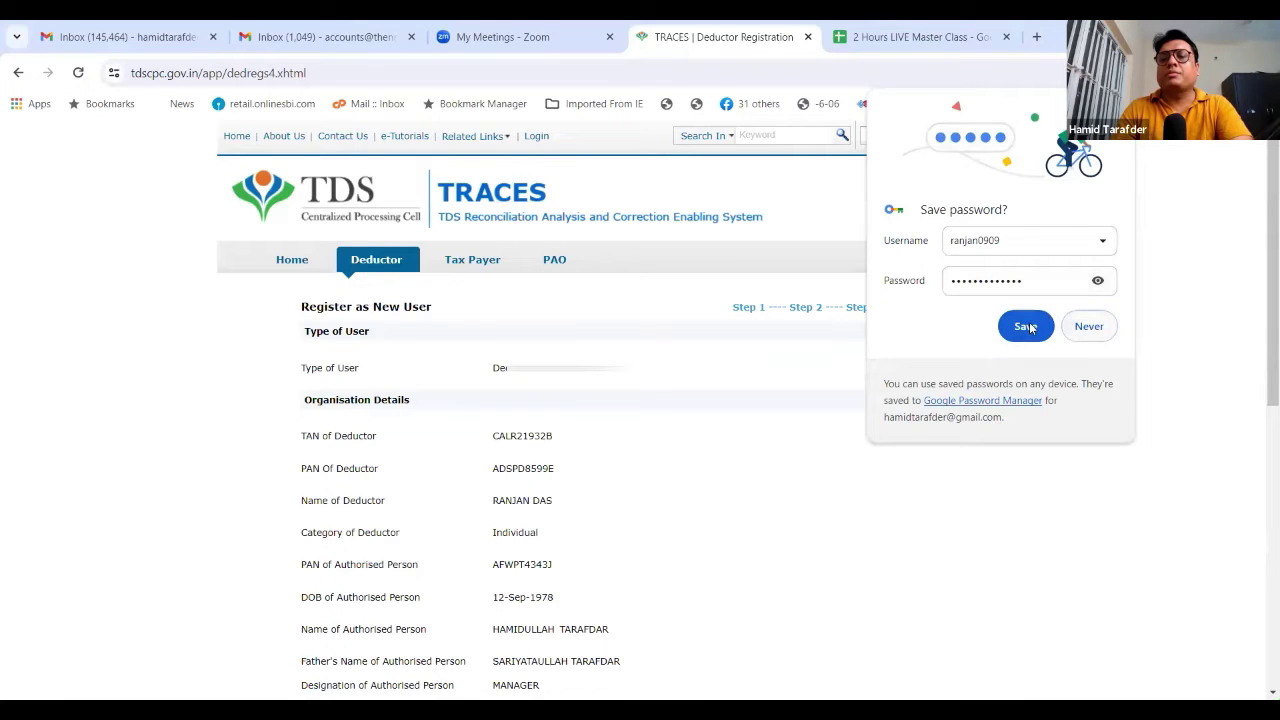
{"action": "scroll", "coordinate": [737, 437], "scroll_direction": "down", "scroll_amount": 2}
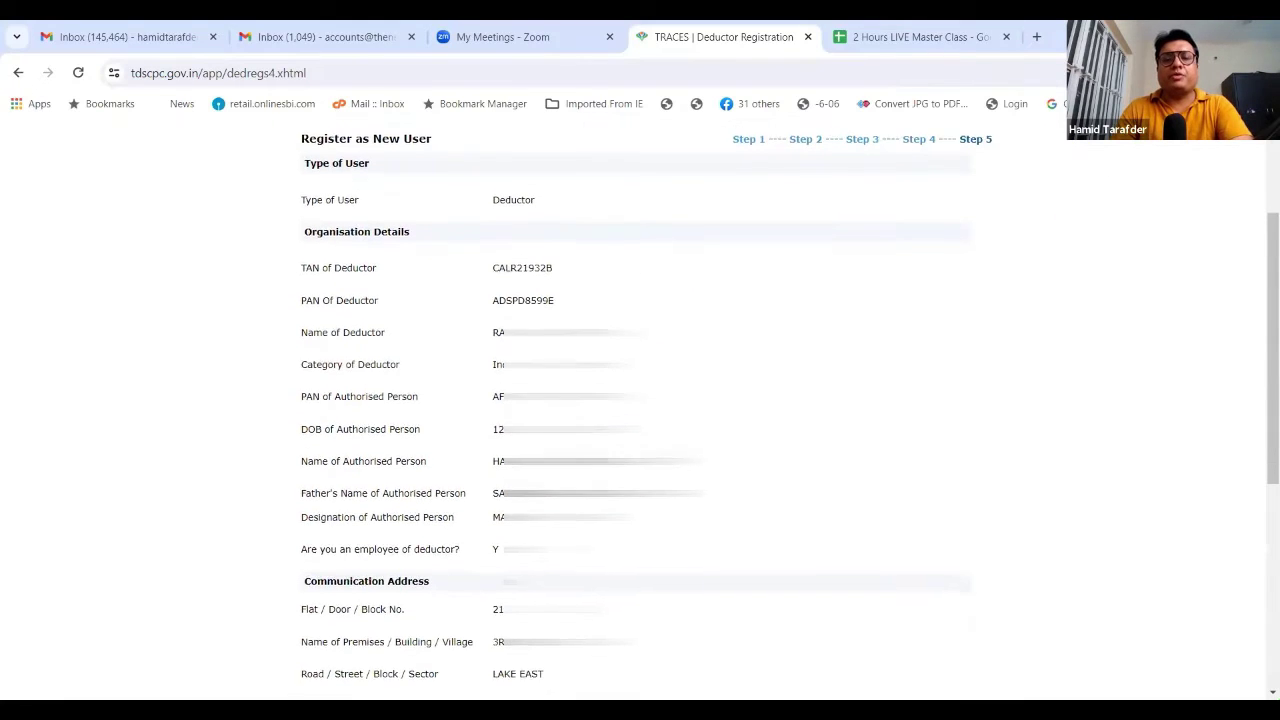
{"action": "scroll", "coordinate": [640, 420], "scroll_direction": "down", "scroll_amount": 4}
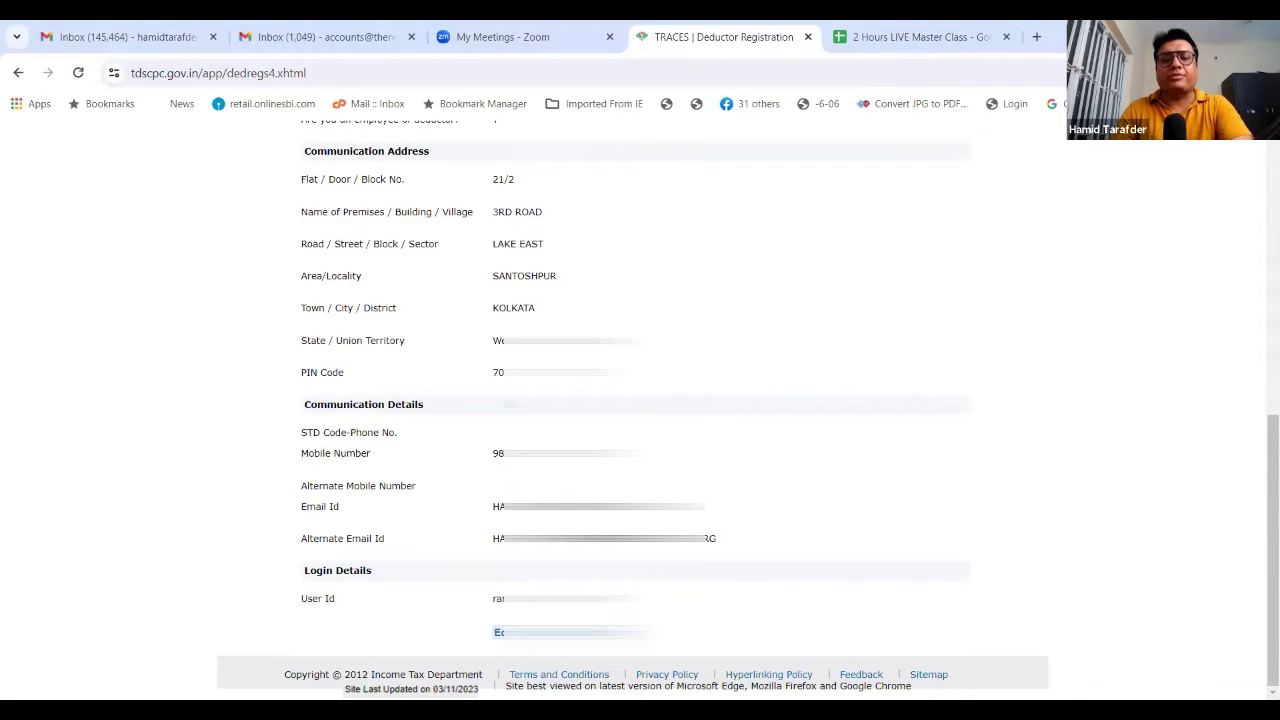
{"action": "left_click", "coordinate": [575, 632]}
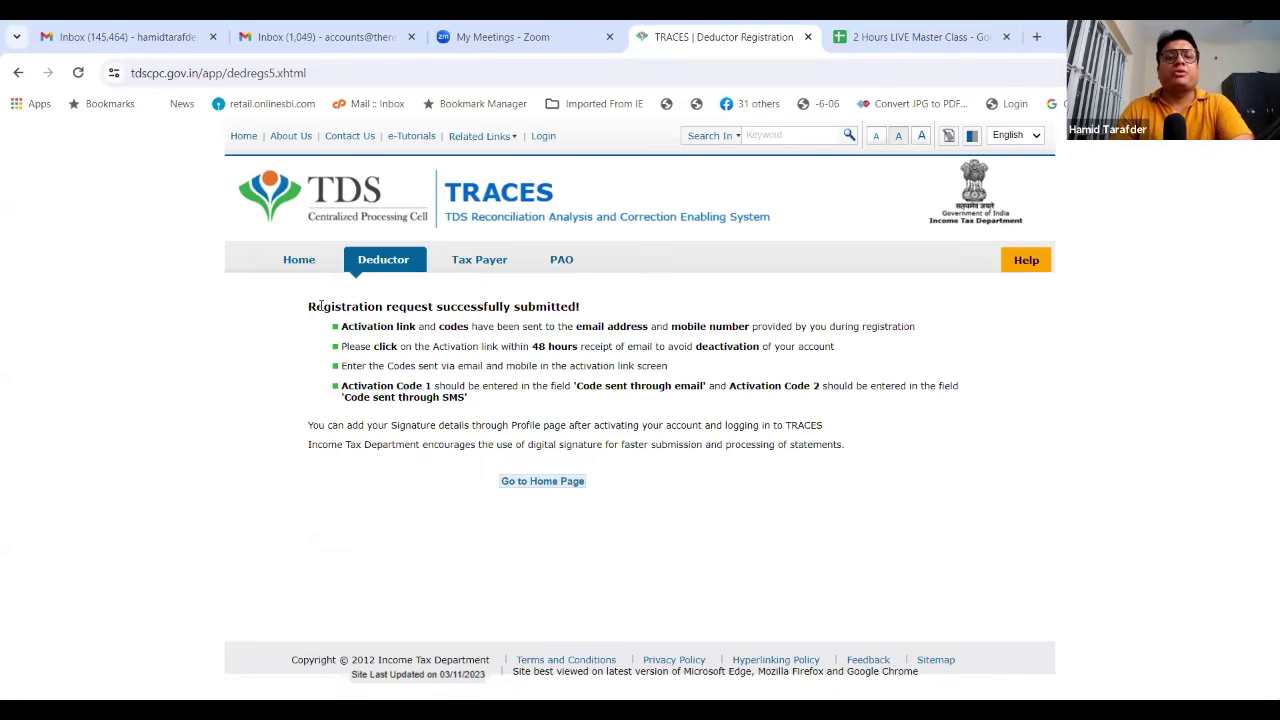
- Highlight the submission confirmation, then switch to the Gmail inbox
{"action": "left_click_drag", "start_coordinate": [322, 306], "coordinate": [601, 304]}
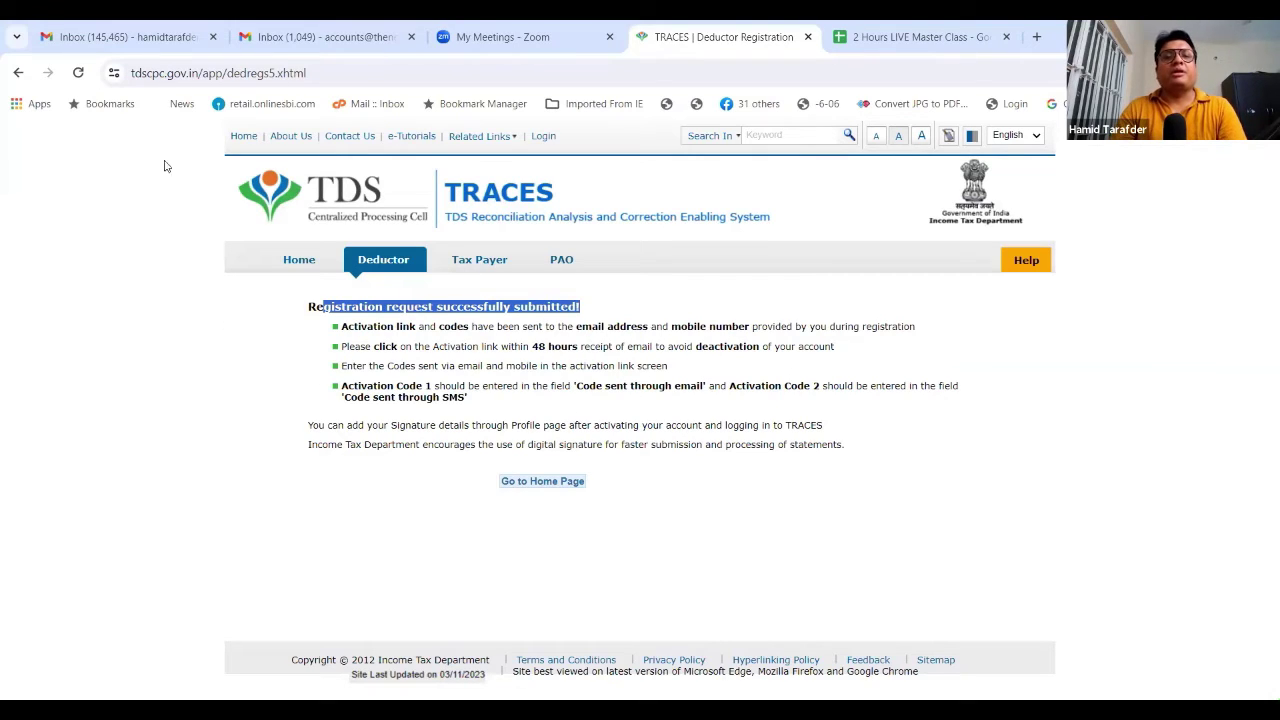
{"action": "left_click", "coordinate": [102, 42]}
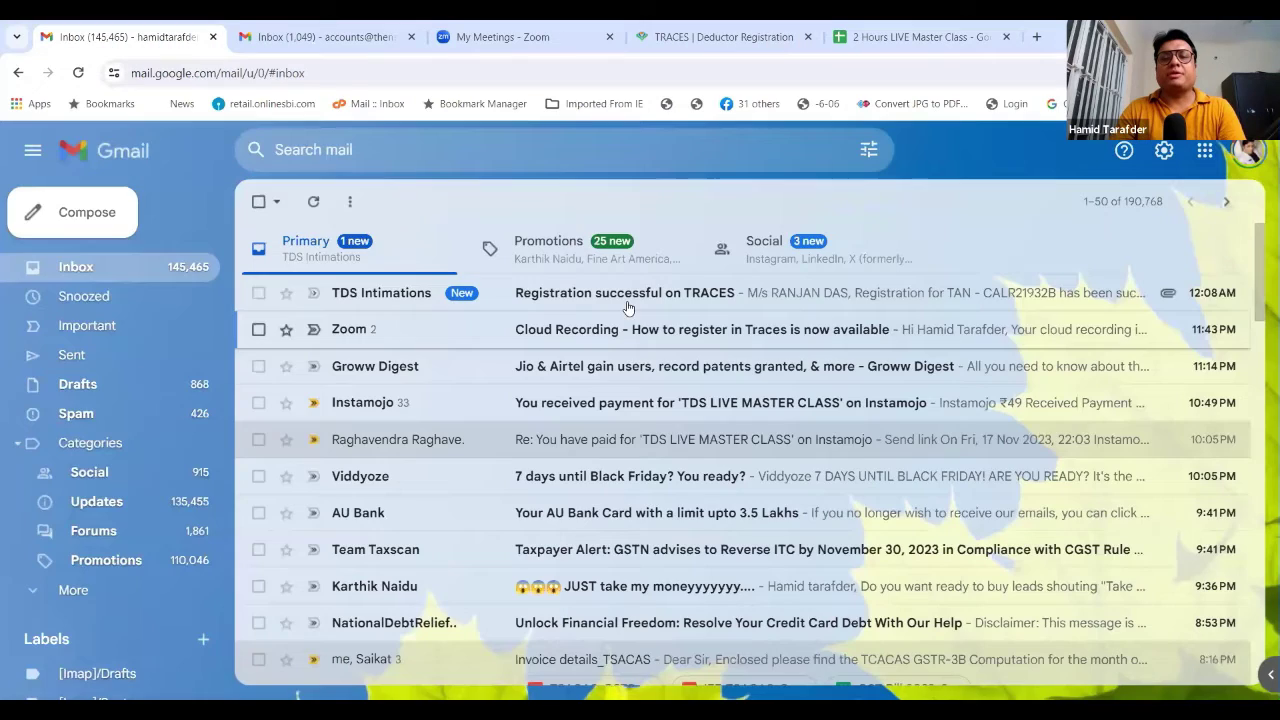
- Open the 'Registration successful on TRACES' email and follow its account activation link
{"action": "left_click", "coordinate": [693, 300]}
{"action": "scroll", "coordinate": [866, 465], "scroll_direction": "down", "scroll_amount": 1}
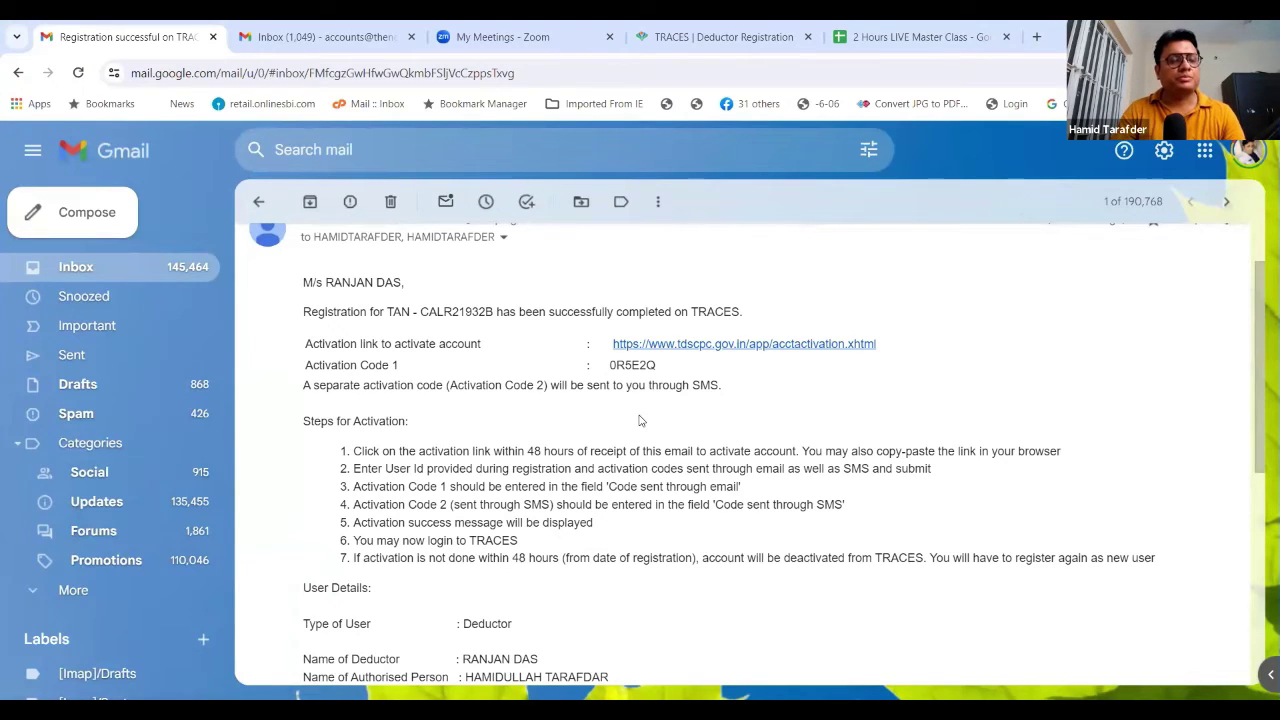
{"action": "left_click", "coordinate": [717, 348]}
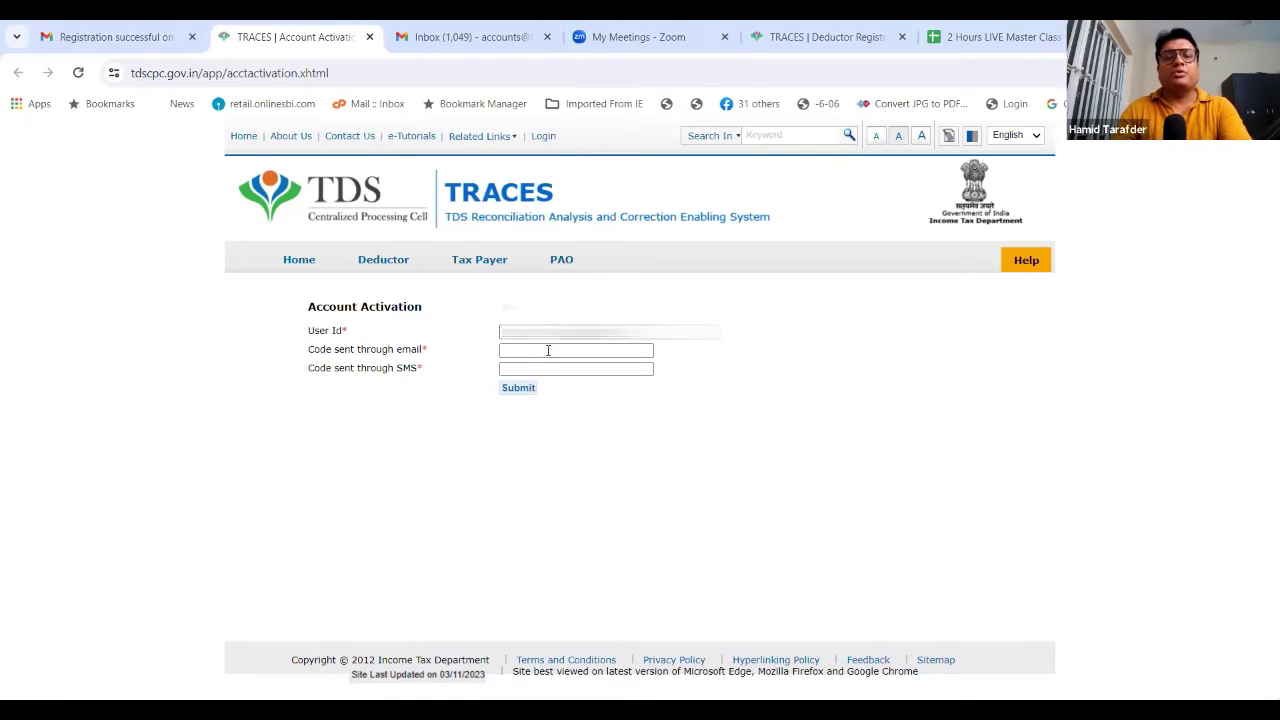
{"action": "left_click", "coordinate": [545, 352]}
- Copy Activation Code 1 from the email into the 'Code sent through email' field
{"action": "left_click", "coordinate": [80, 40]}
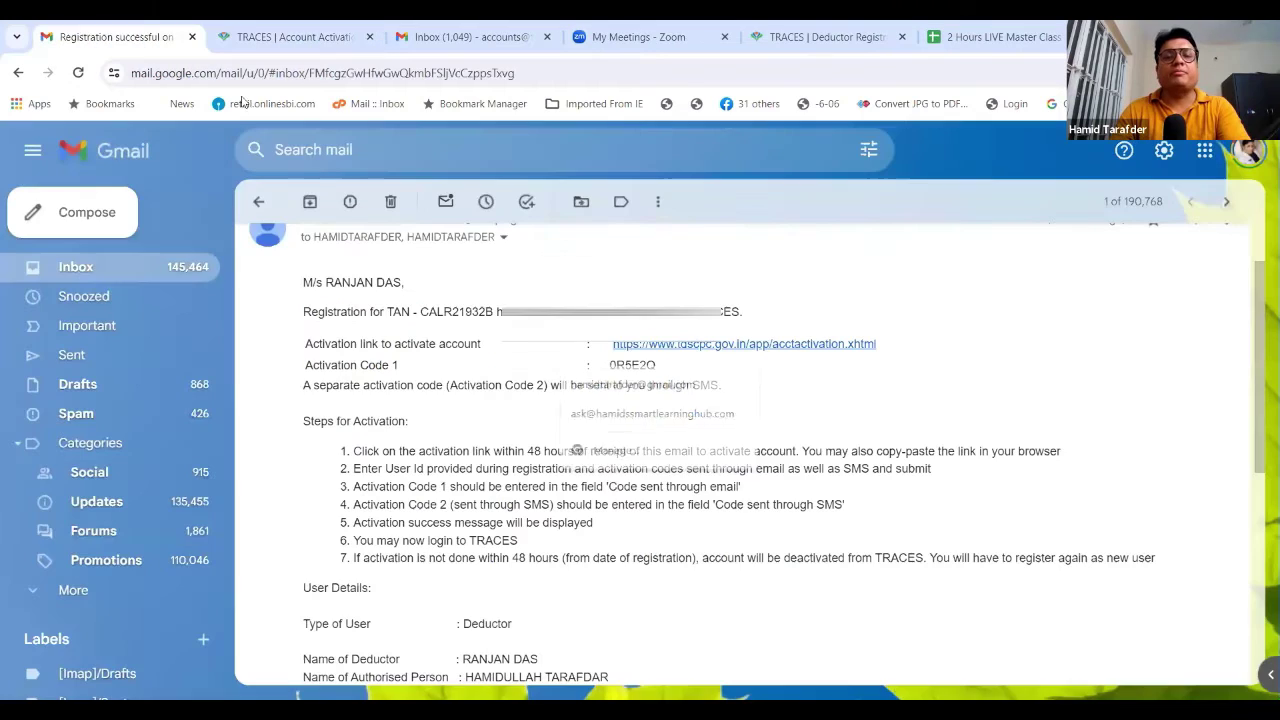
{"action": "left_click_drag", "start_coordinate": [613, 366], "coordinate": [671, 369]}
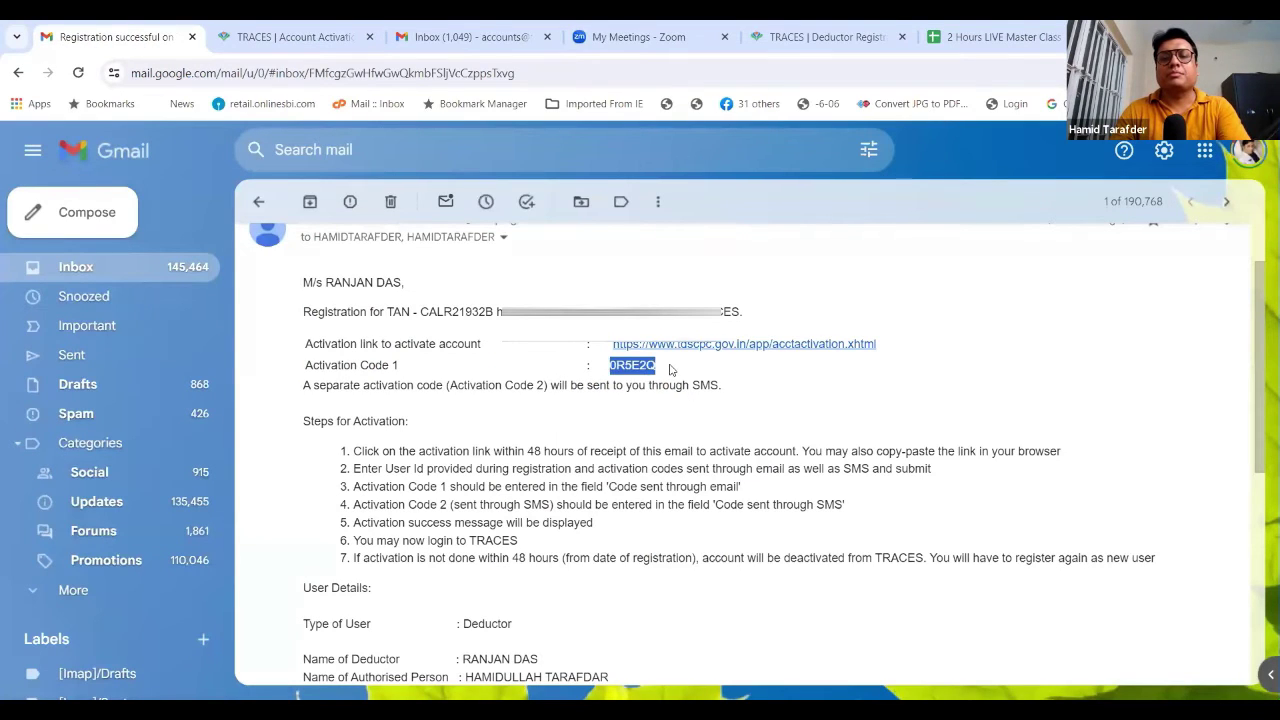
{"action": "right_click", "coordinate": [648, 368]}
{"action": "left_click", "coordinate": [699, 384]}
{"action": "left_click", "coordinate": [828, 38]}
{"action": "left_click", "coordinate": [300, 38]}
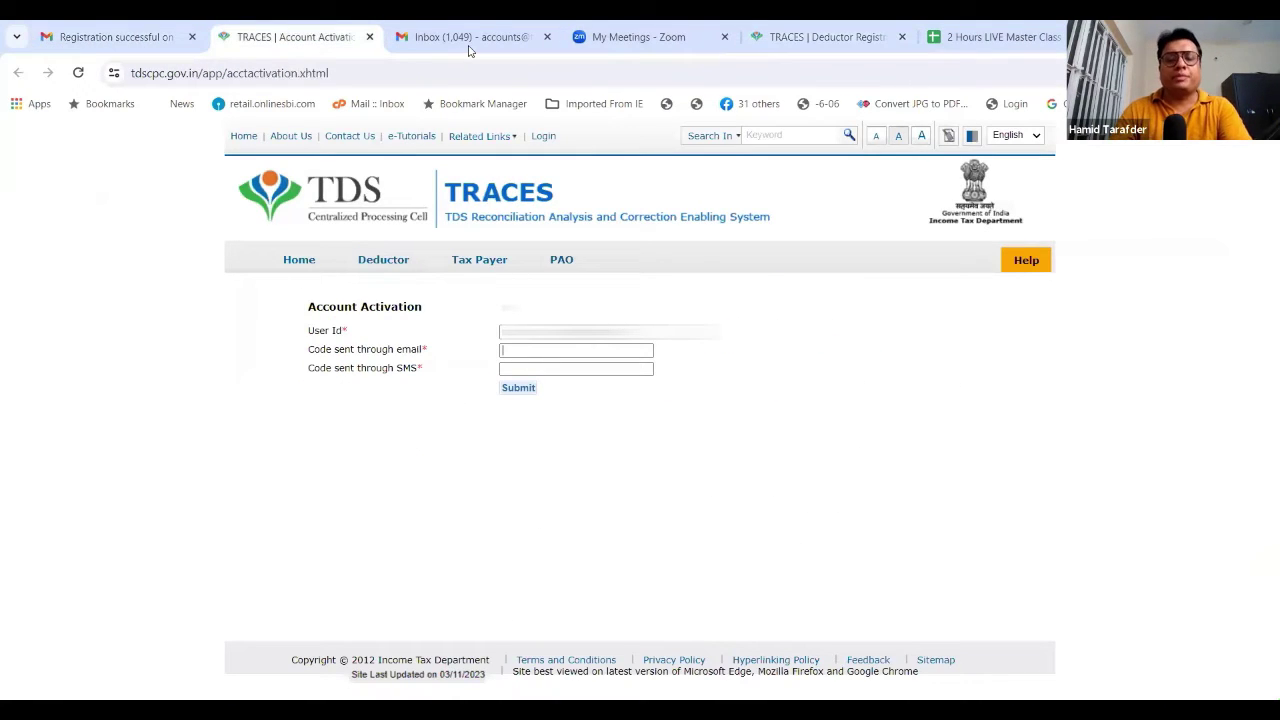
{"action": "key", "text": "ctrl+v"}
- Enter the SMS verification code and submit, confirming the 'Activation Successful!' message
{"action": "left_click", "coordinate": [532, 368]}
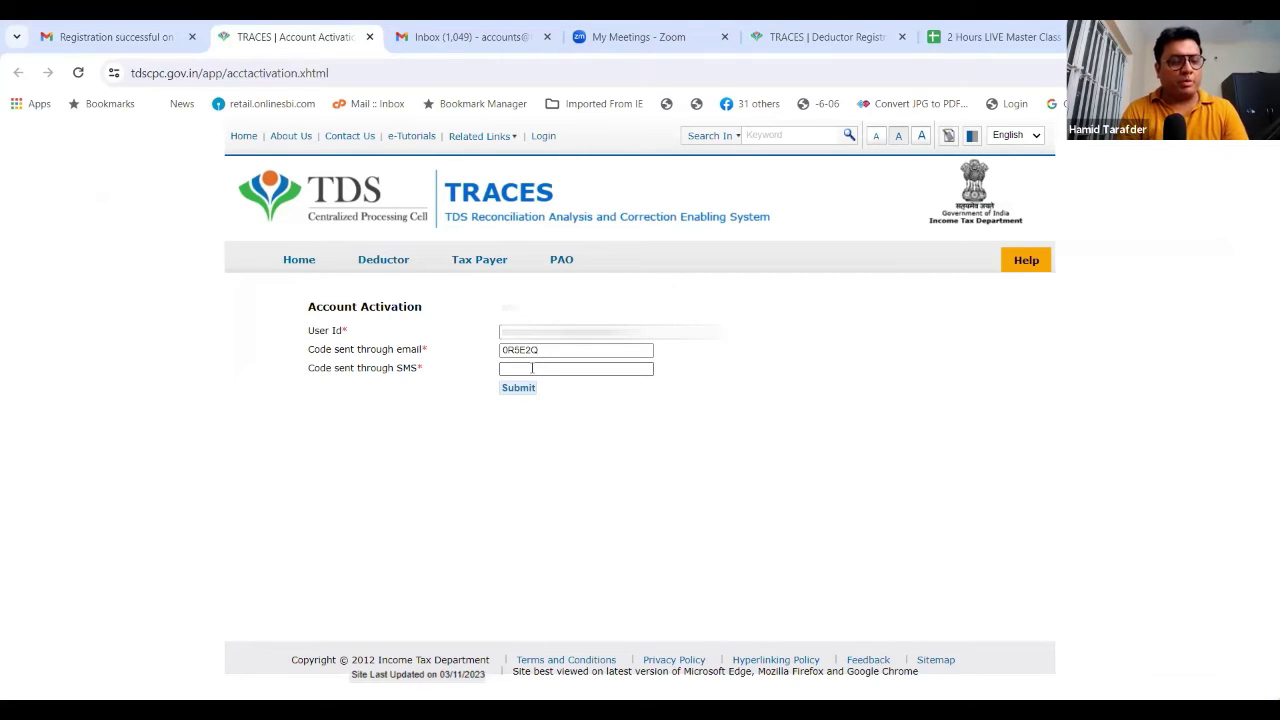
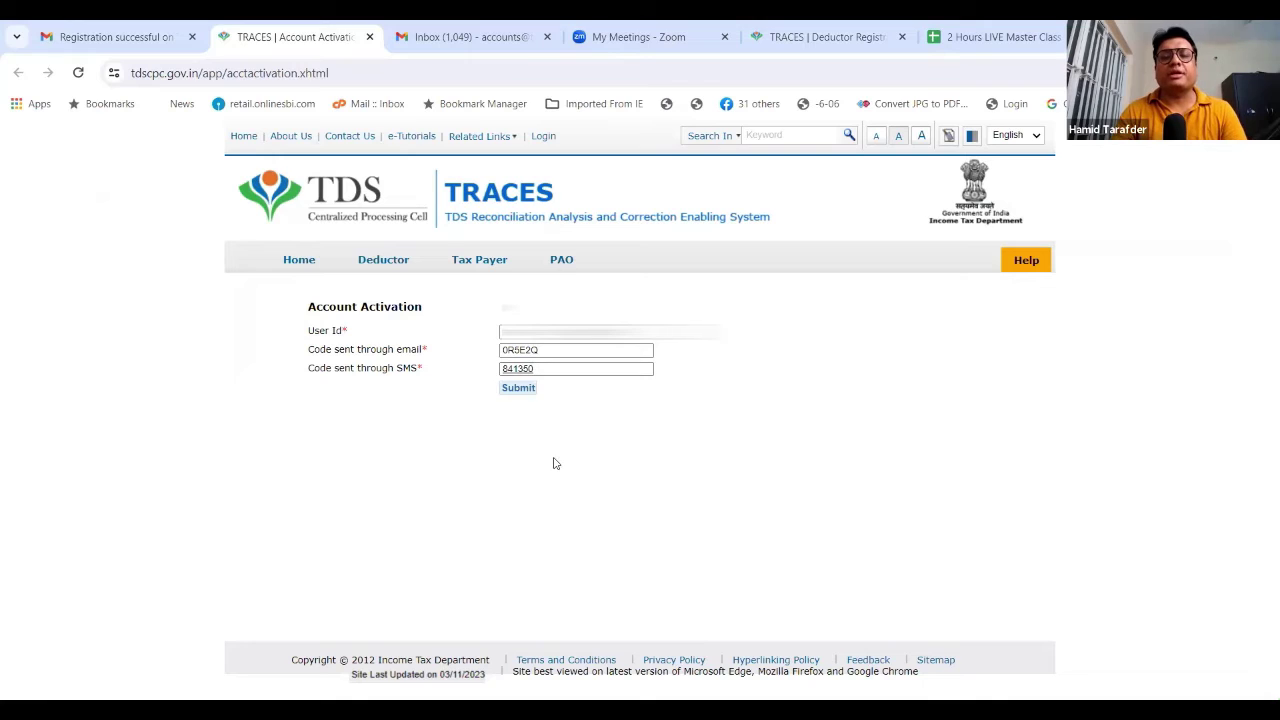
{"action": "left_click", "coordinate": [521, 391]}
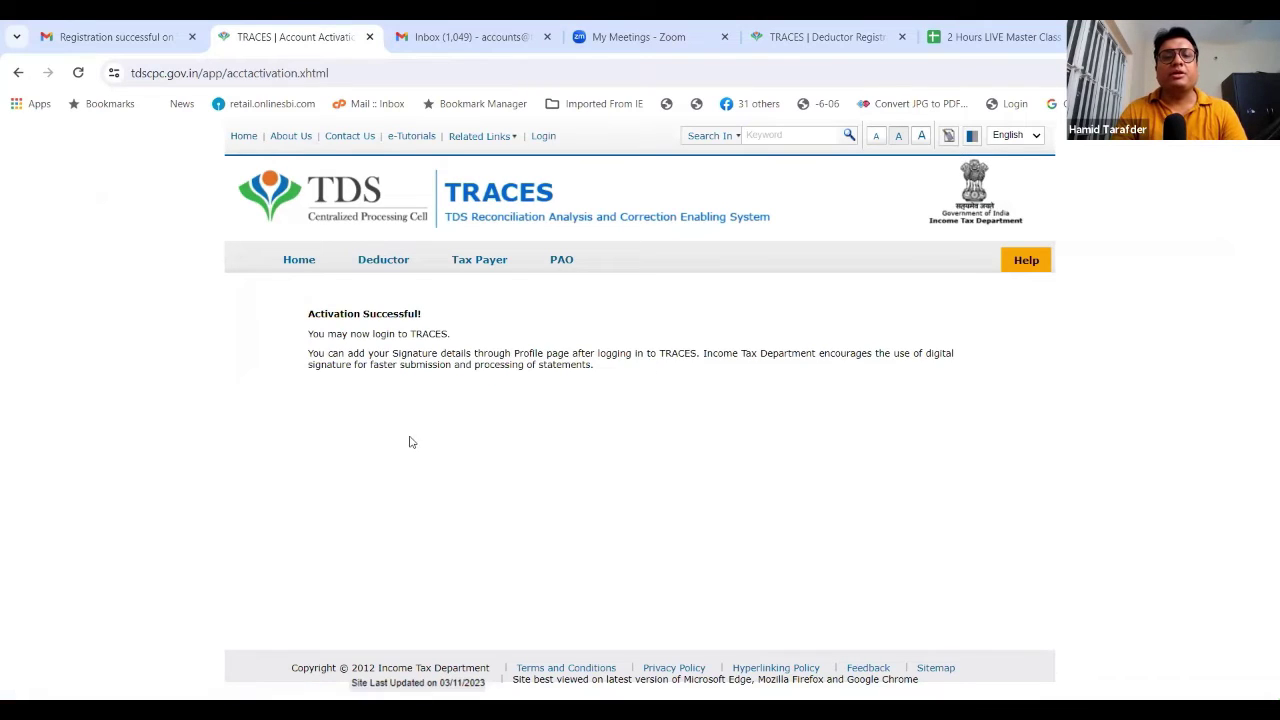
{"action": "left_click_drag", "start_coordinate": [328, 314], "coordinate": [428, 316]}
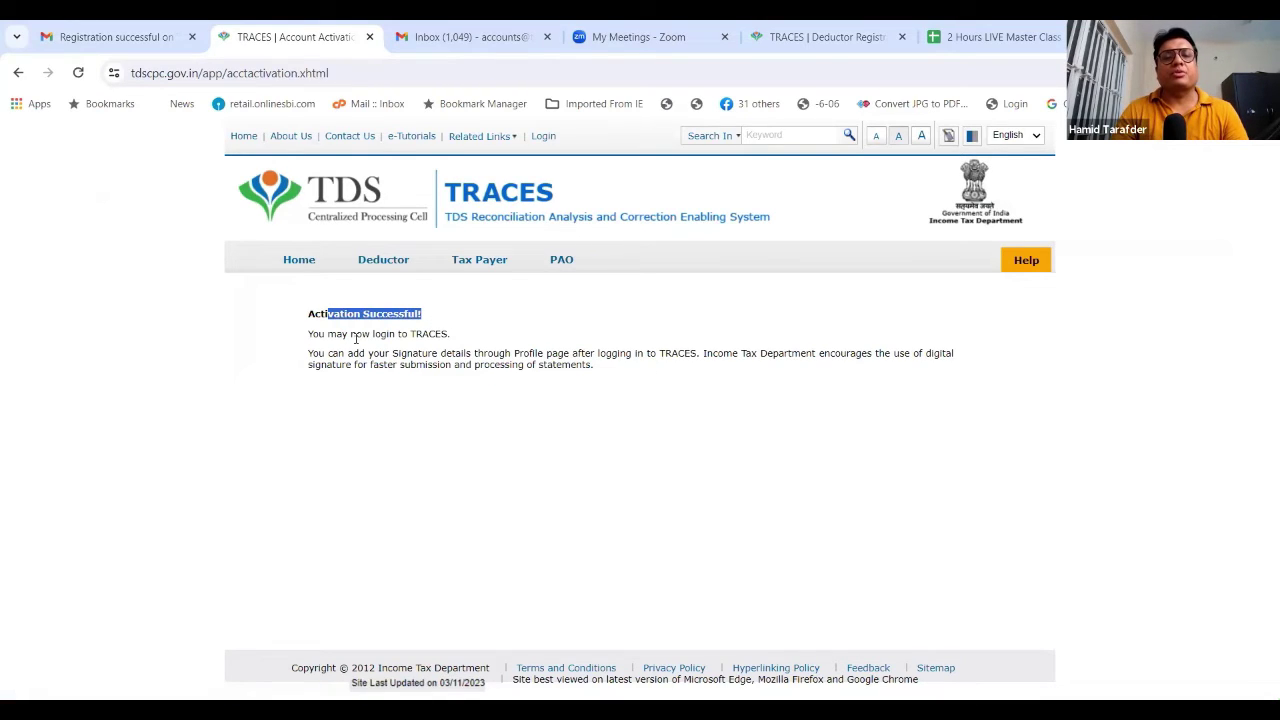
{"action": "left_click_drag", "start_coordinate": [356, 334], "coordinate": [462, 330]}
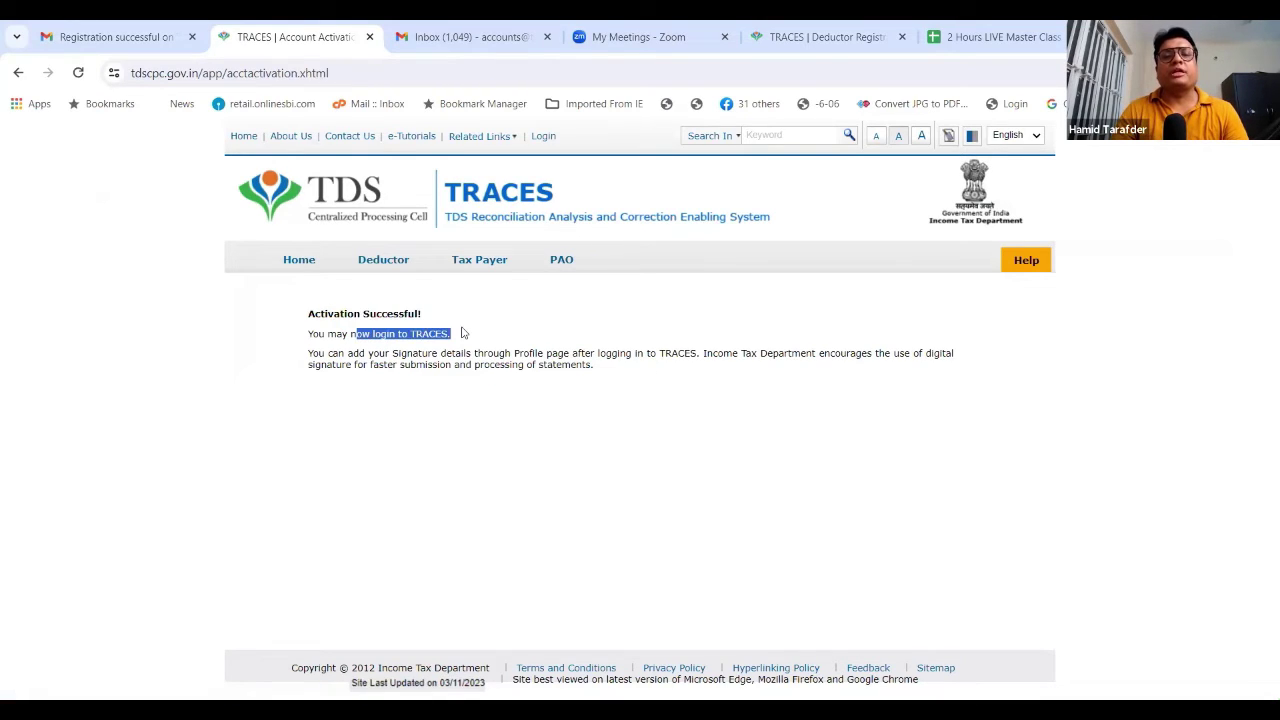
- Go from the TRACES home page to the login form and enter the captcha text
{"action": "left_click", "coordinate": [297, 263]}
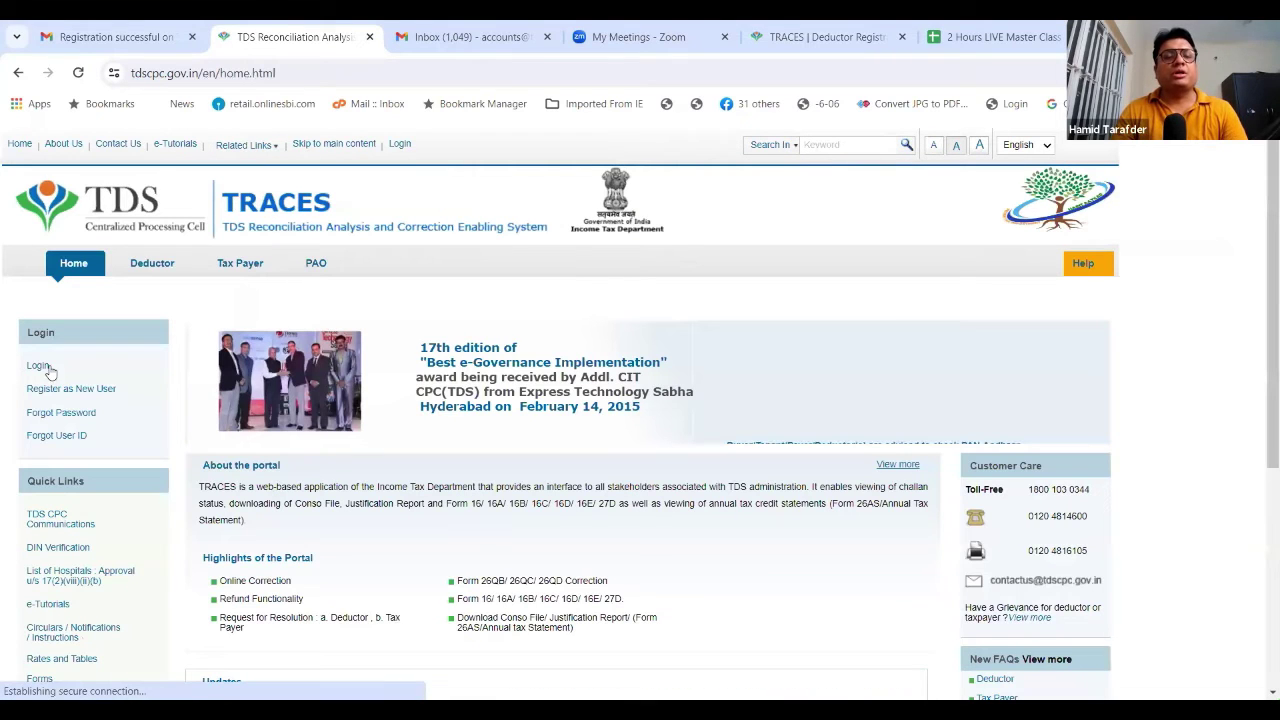
{"action": "left_click", "coordinate": [40, 366]}
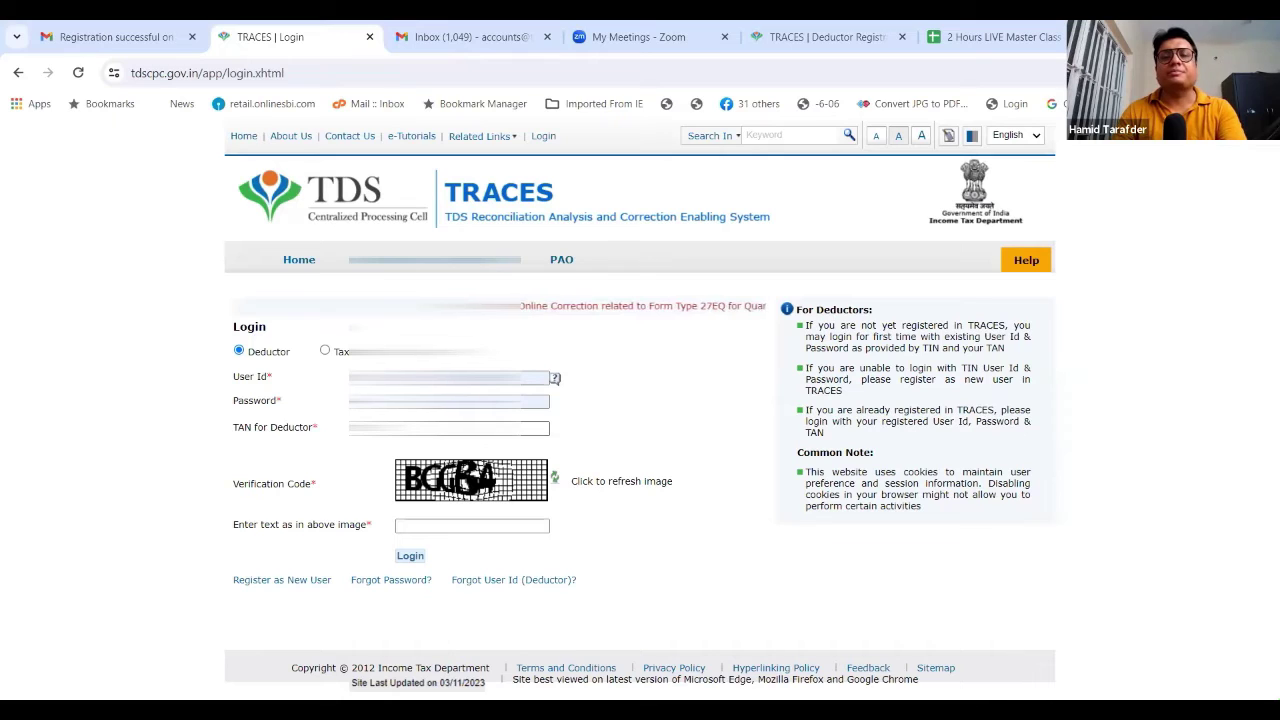
{"action": "left_click", "coordinate": [477, 528]}
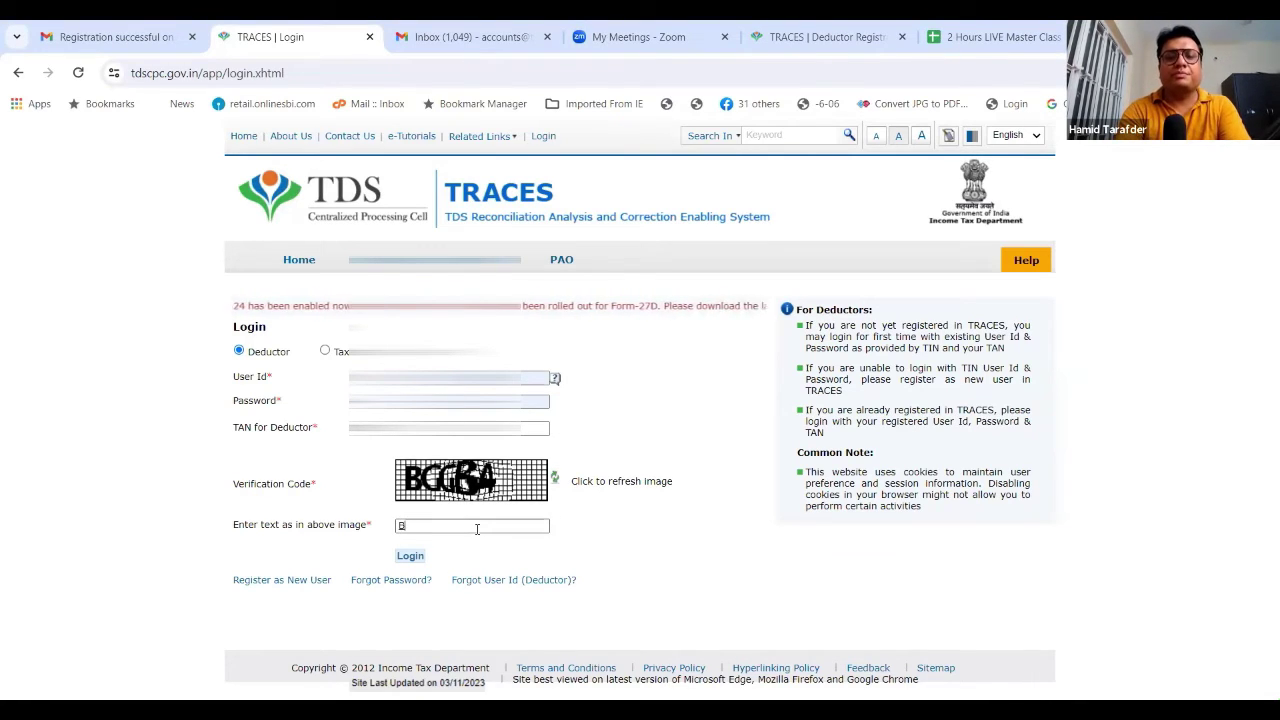
{"action": "type", "text": "BGGB4"}
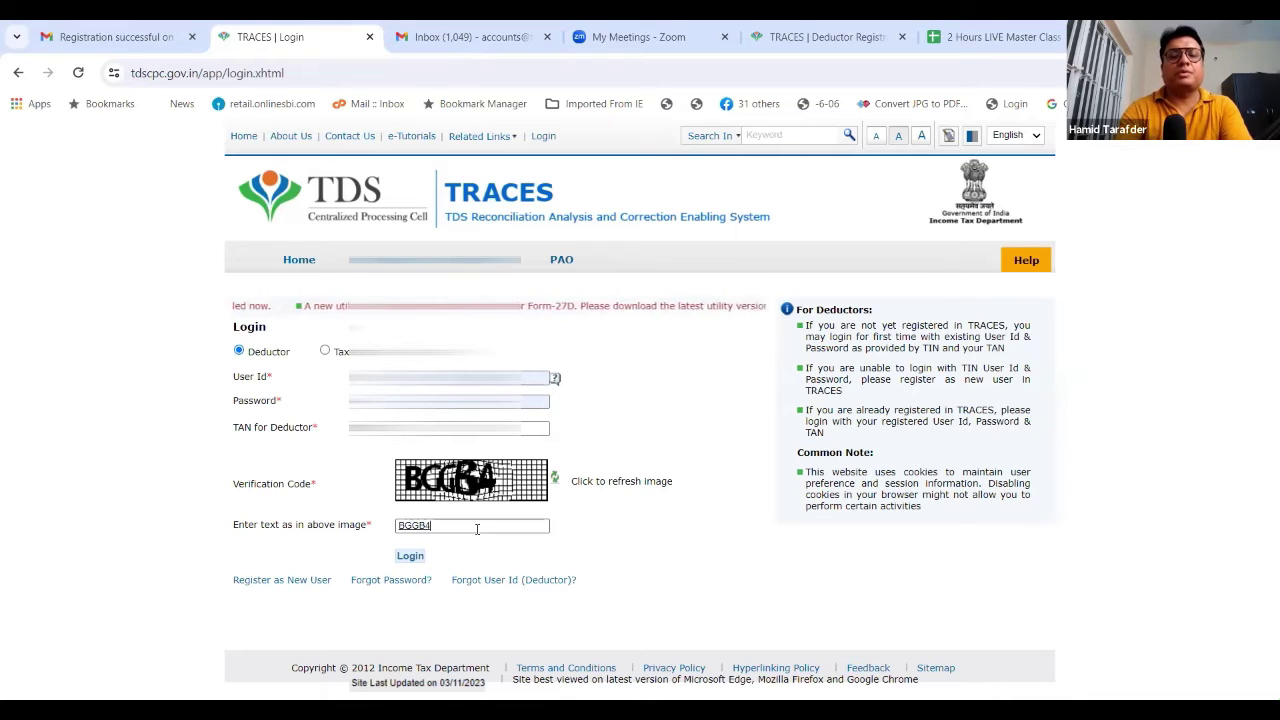
- Log in as deductor, choose 'Not Now' on the Green Initiative popup, and open the Dashboard
{"action": "left_click", "coordinate": [412, 563]}
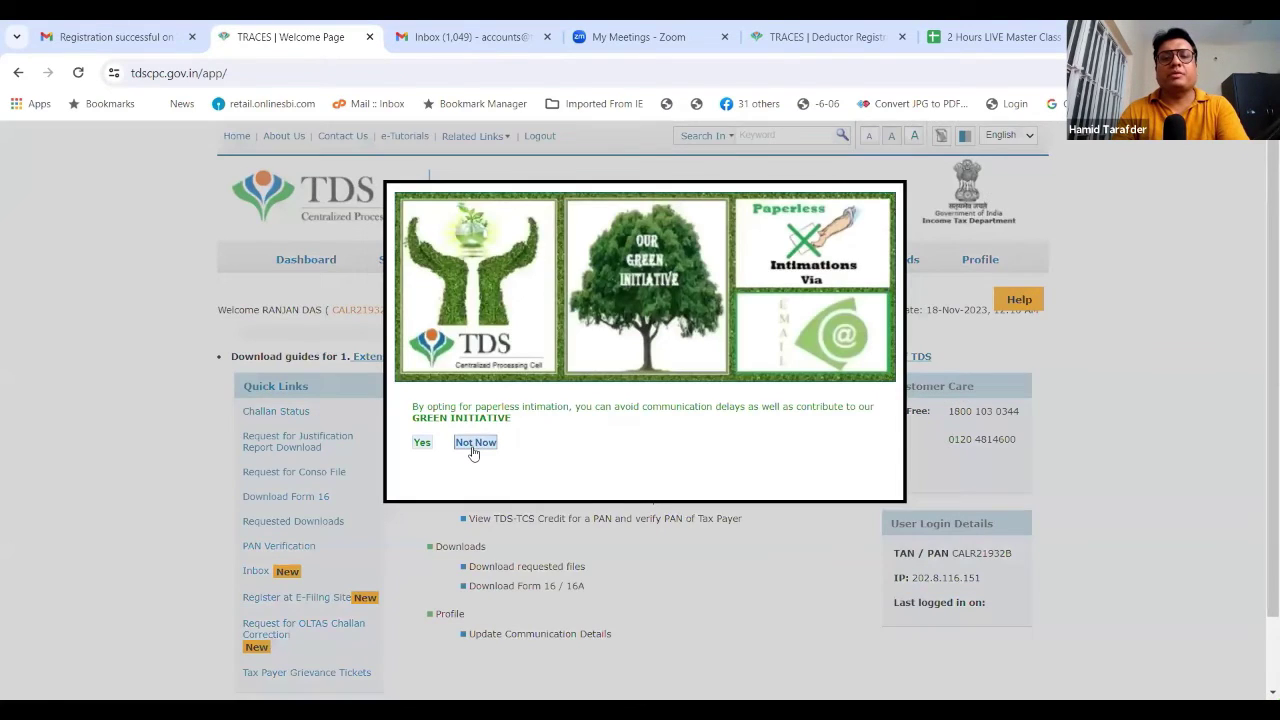
{"action": "left_click", "coordinate": [474, 446]}
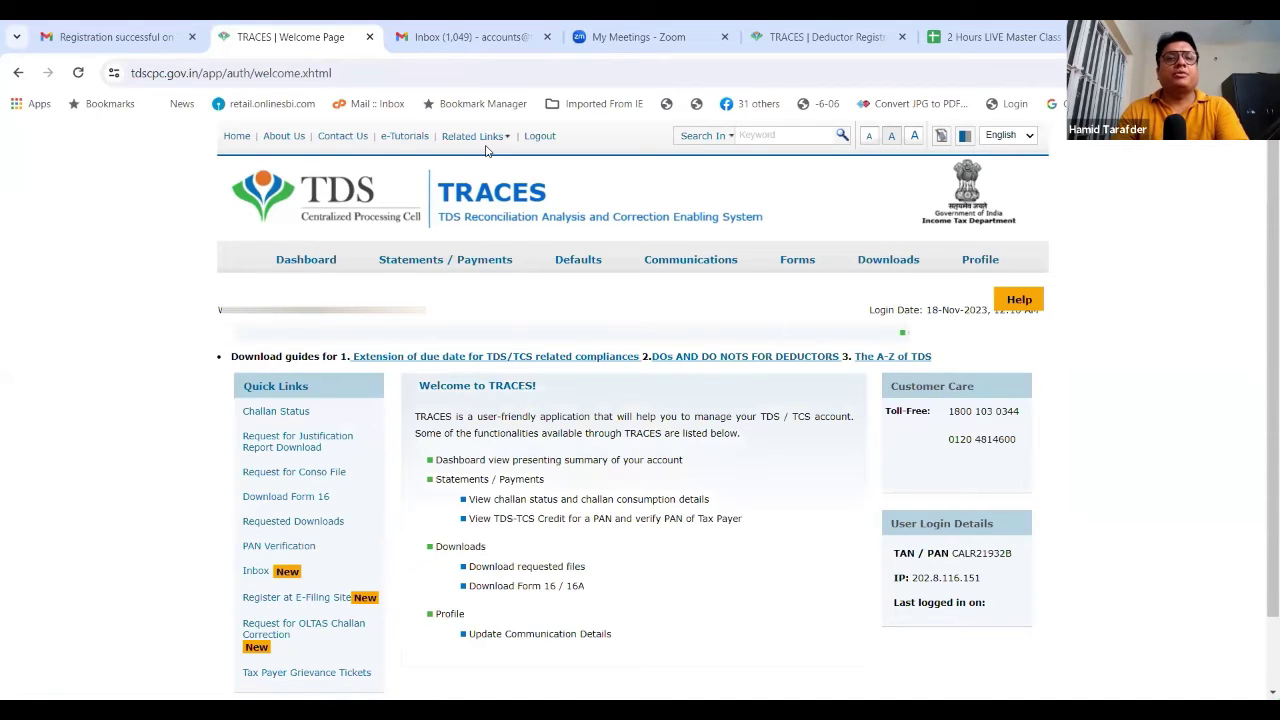
{"action": "left_click", "coordinate": [302, 265]}
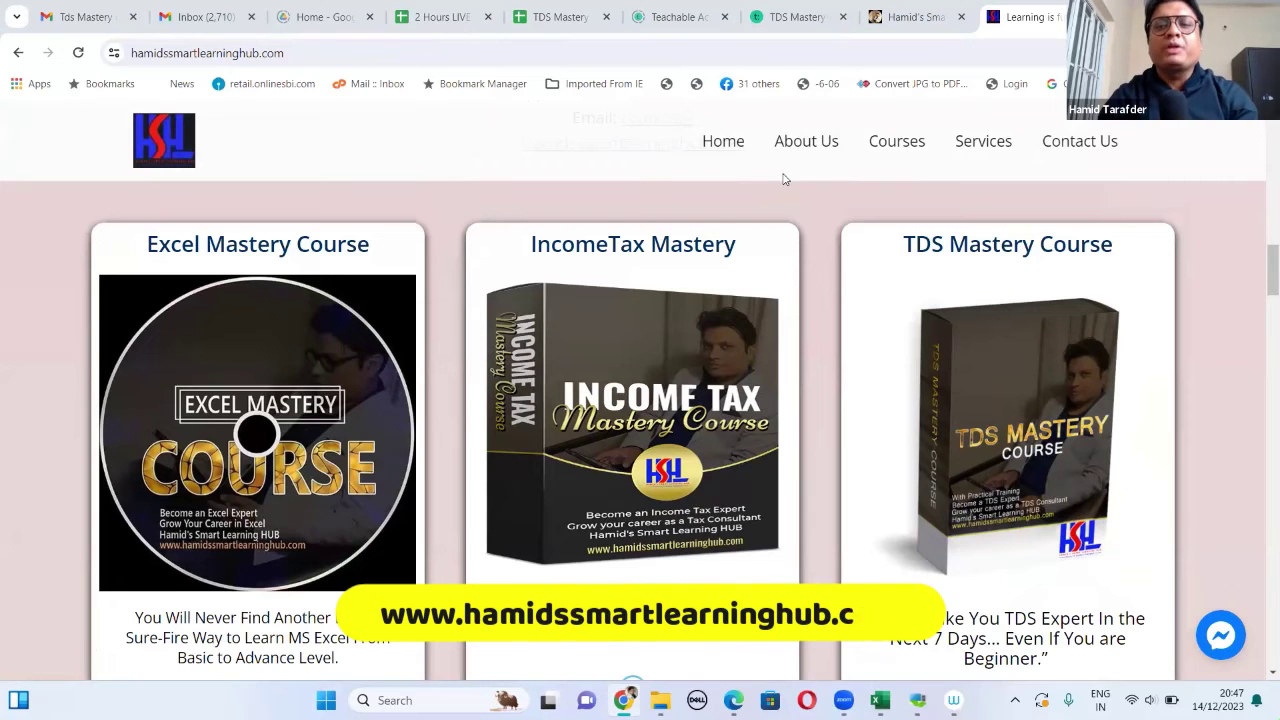
- Open the TDS Mastery Course sales page on Hamid's Smart Learning Hub
{"action": "scroll", "coordinate": [965, 505], "scroll_direction": "down", "scroll_amount": 1}
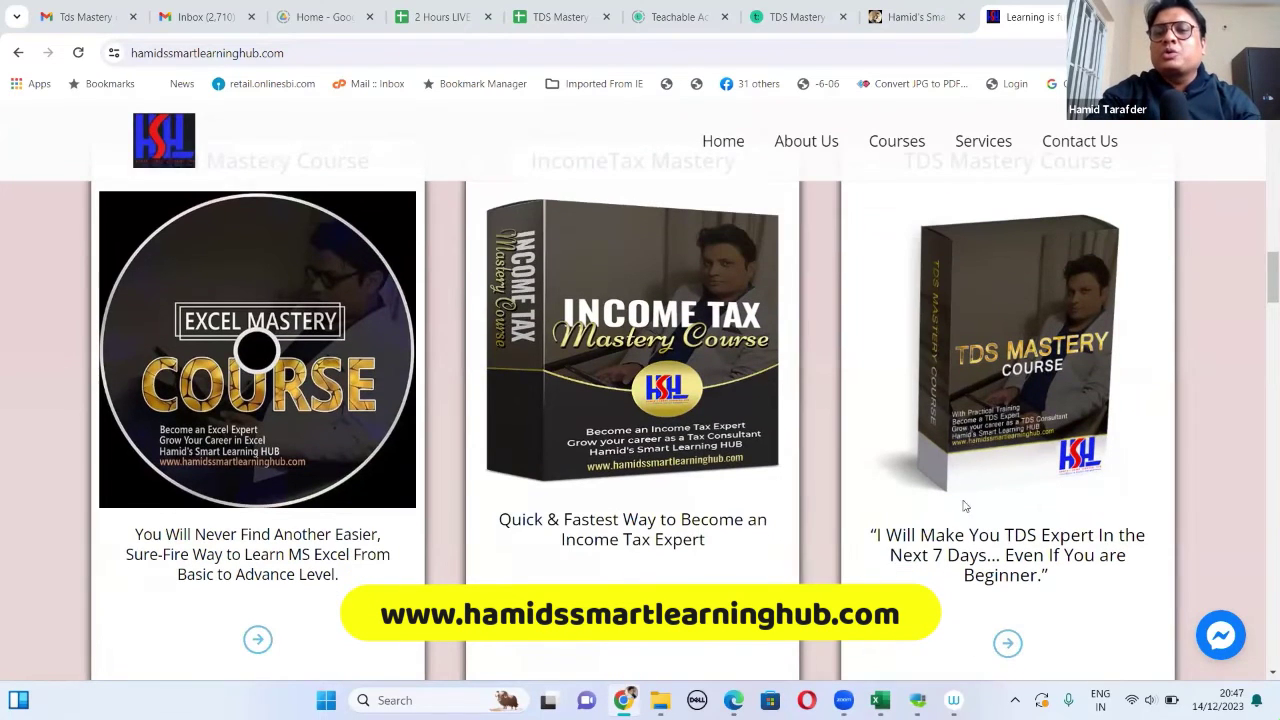
{"action": "left_click", "coordinate": [1008, 644]}
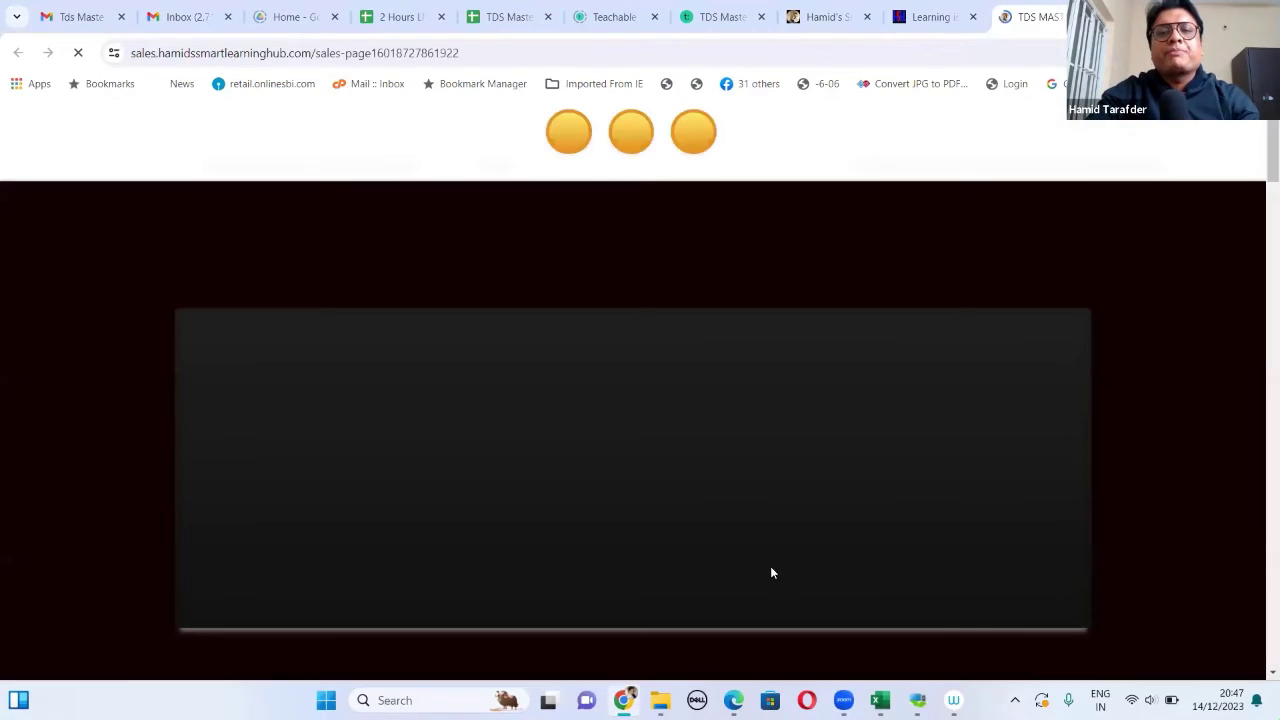
{"action": "scroll", "coordinate": [764, 457], "scroll_direction": "down", "scroll_amount": 9}
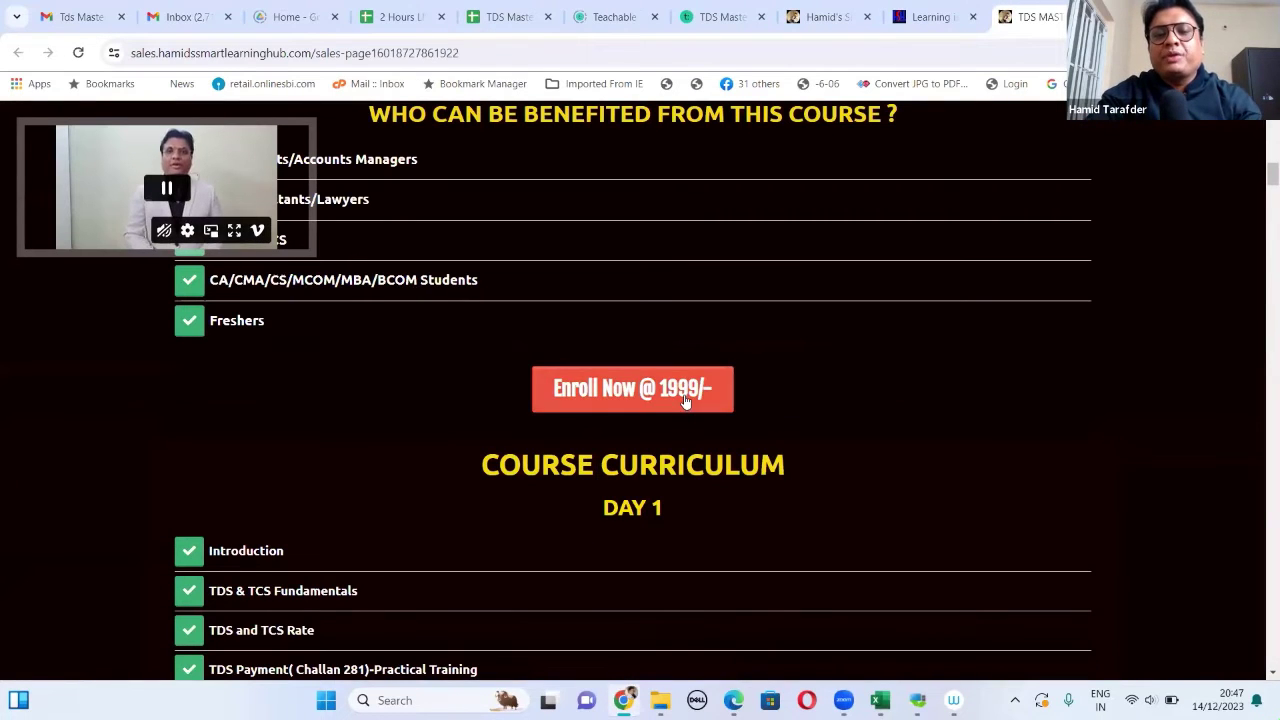
{"action": "scroll", "coordinate": [770, 504], "scroll_direction": "down", "scroll_amount": 3}
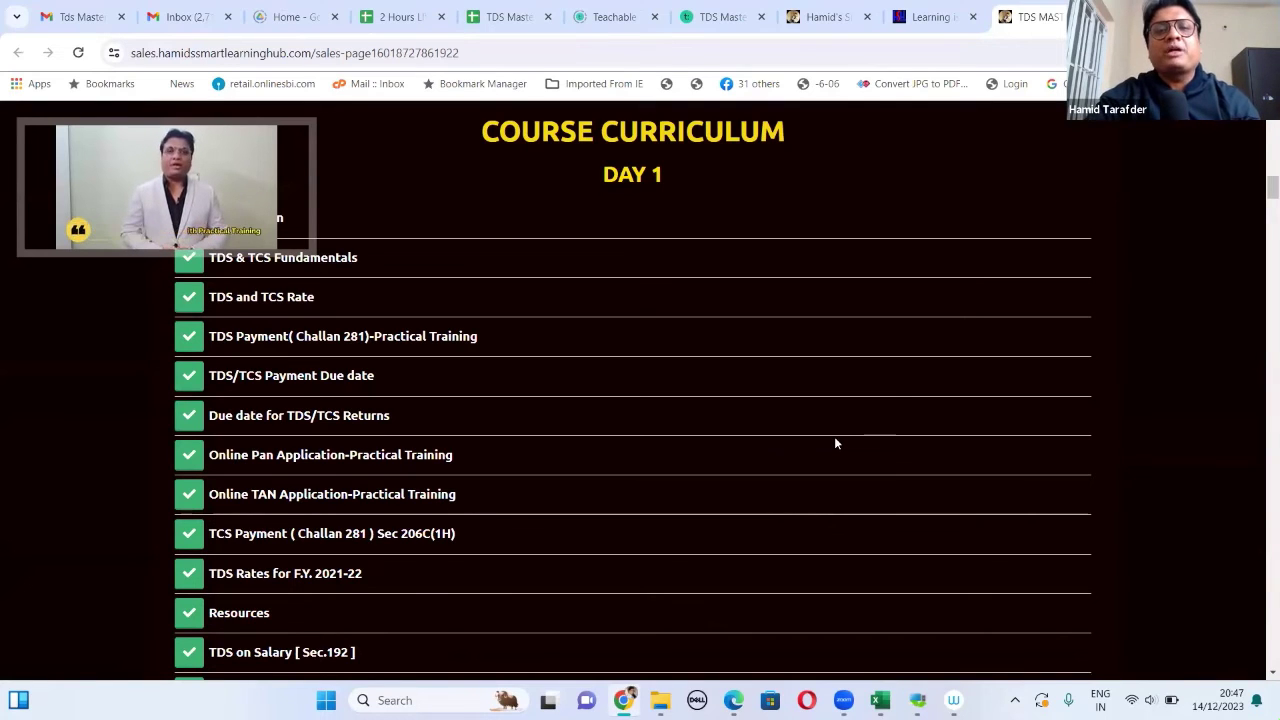
- Scroll past the BONUS 1 box and enlarge the student testimonials image in a lightbox
{"action": "scroll", "coordinate": [836, 442], "scroll_direction": "down", "scroll_amount": 2}
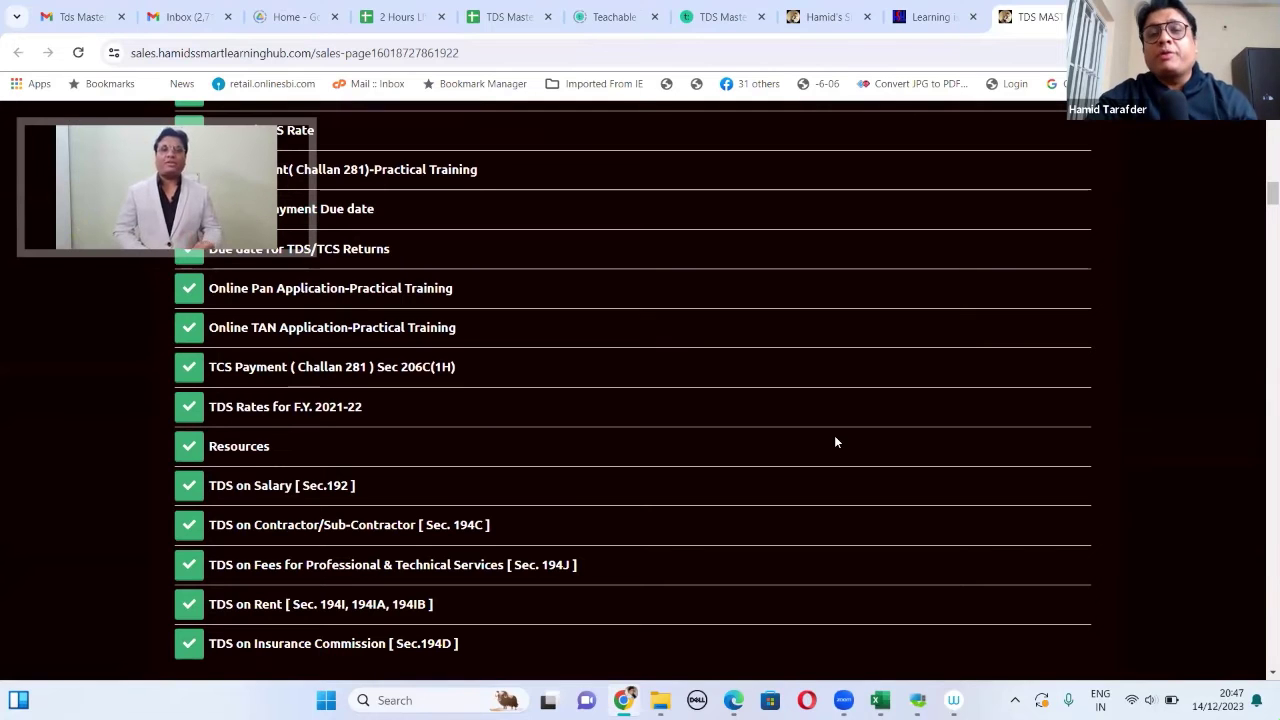
{"action": "scroll", "coordinate": [836, 442], "scroll_direction": "down", "scroll_amount": 3}
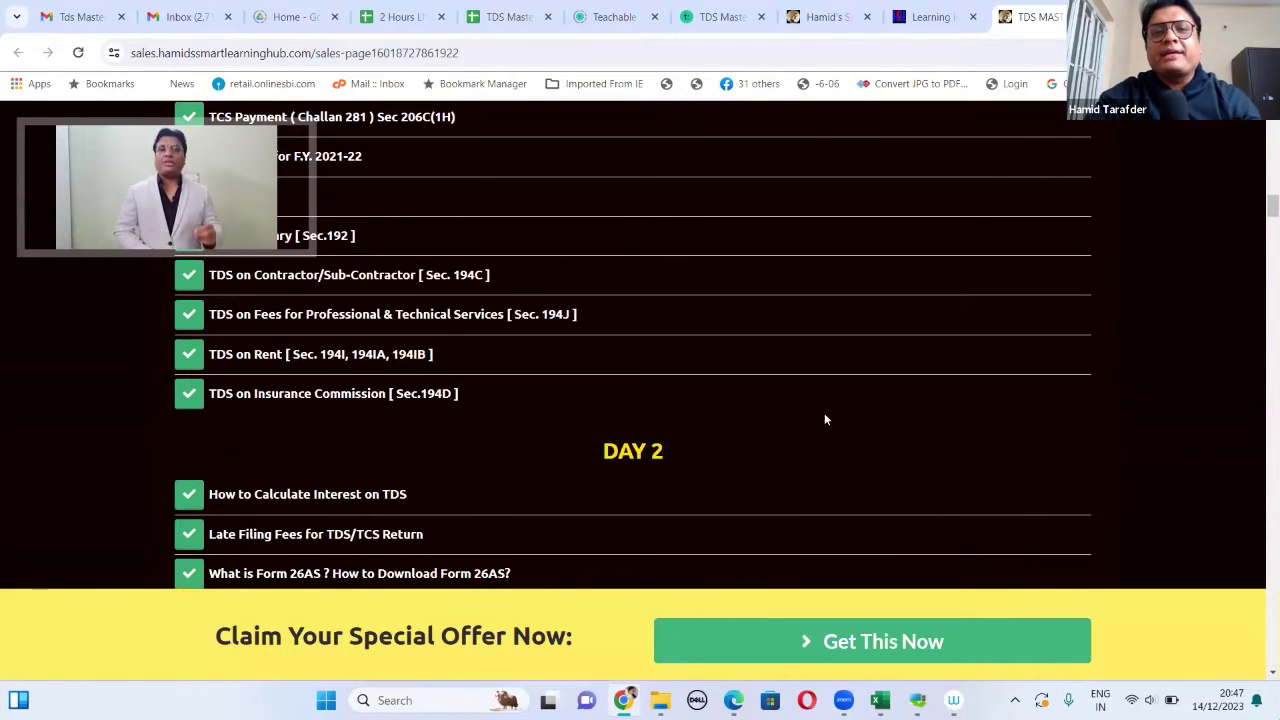
{"action": "scroll", "coordinate": [823, 400], "scroll_direction": "down", "scroll_amount": 4}
{"action": "scroll", "coordinate": [838, 420], "scroll_direction": "down", "scroll_amount": 12}
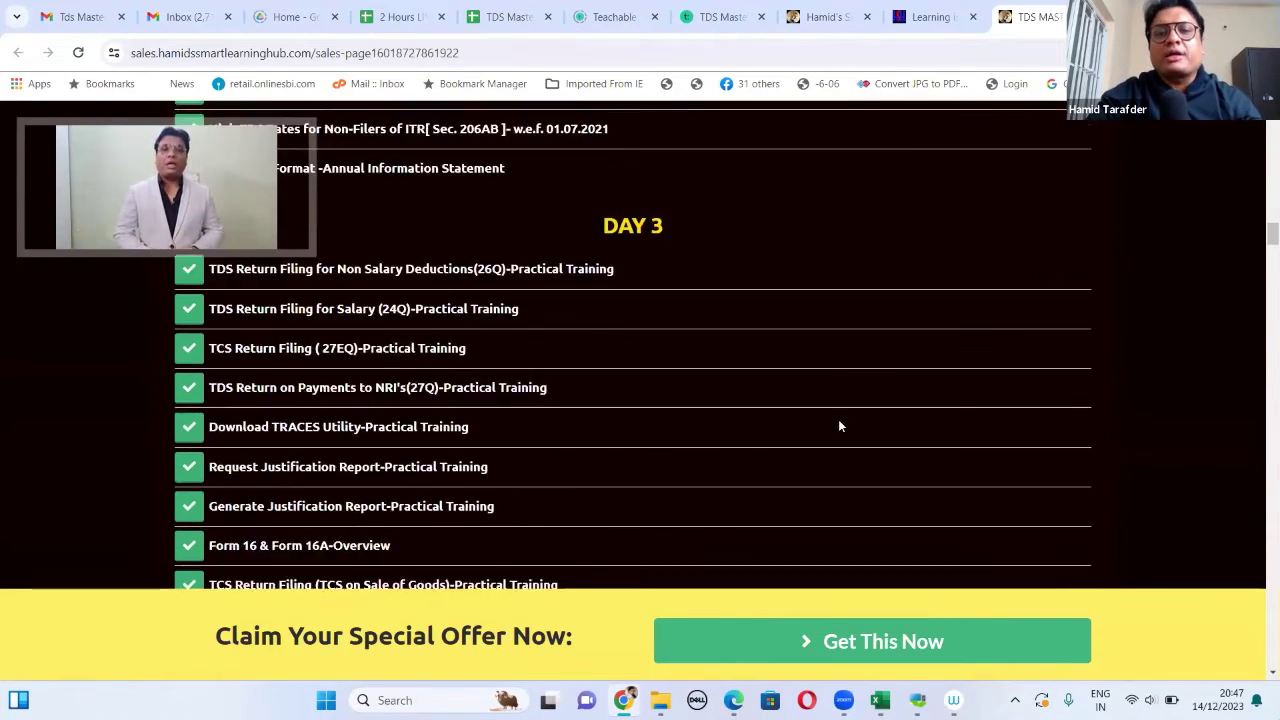
{"action": "scroll", "coordinate": [840, 425], "scroll_direction": "down", "scroll_amount": 15}
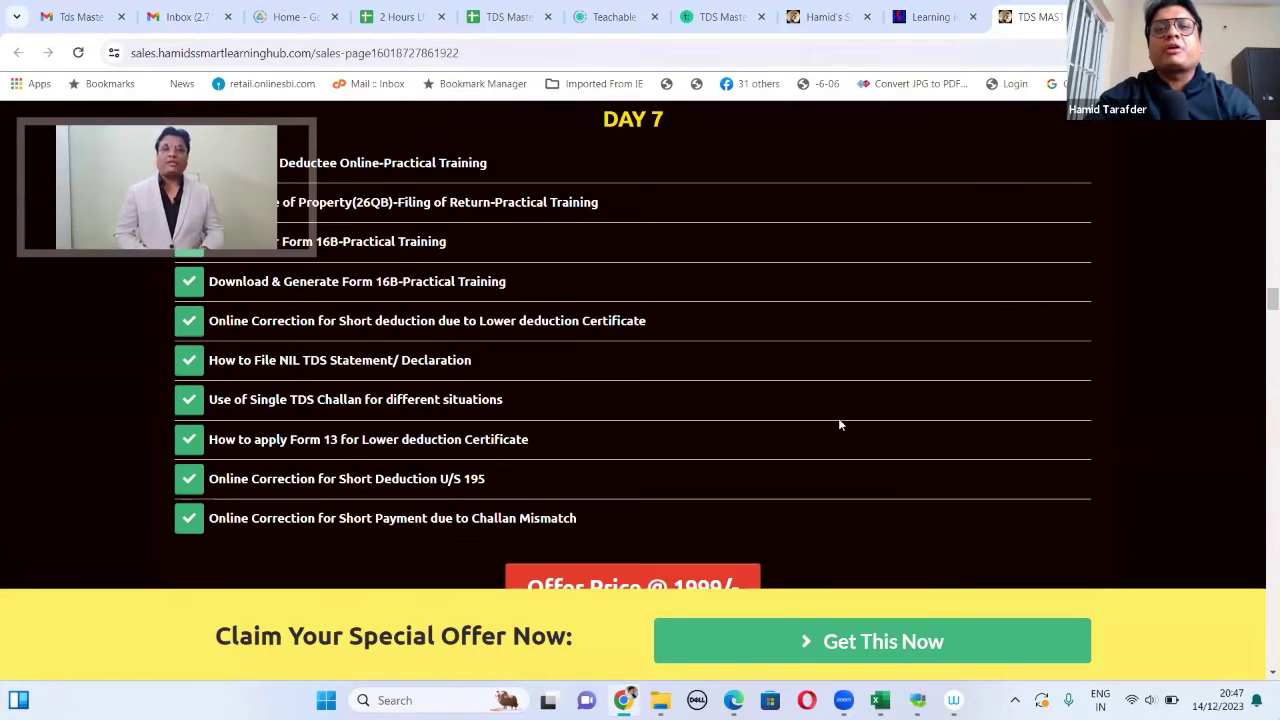
{"action": "scroll", "coordinate": [829, 420], "scroll_direction": "up", "scroll_amount": 2}
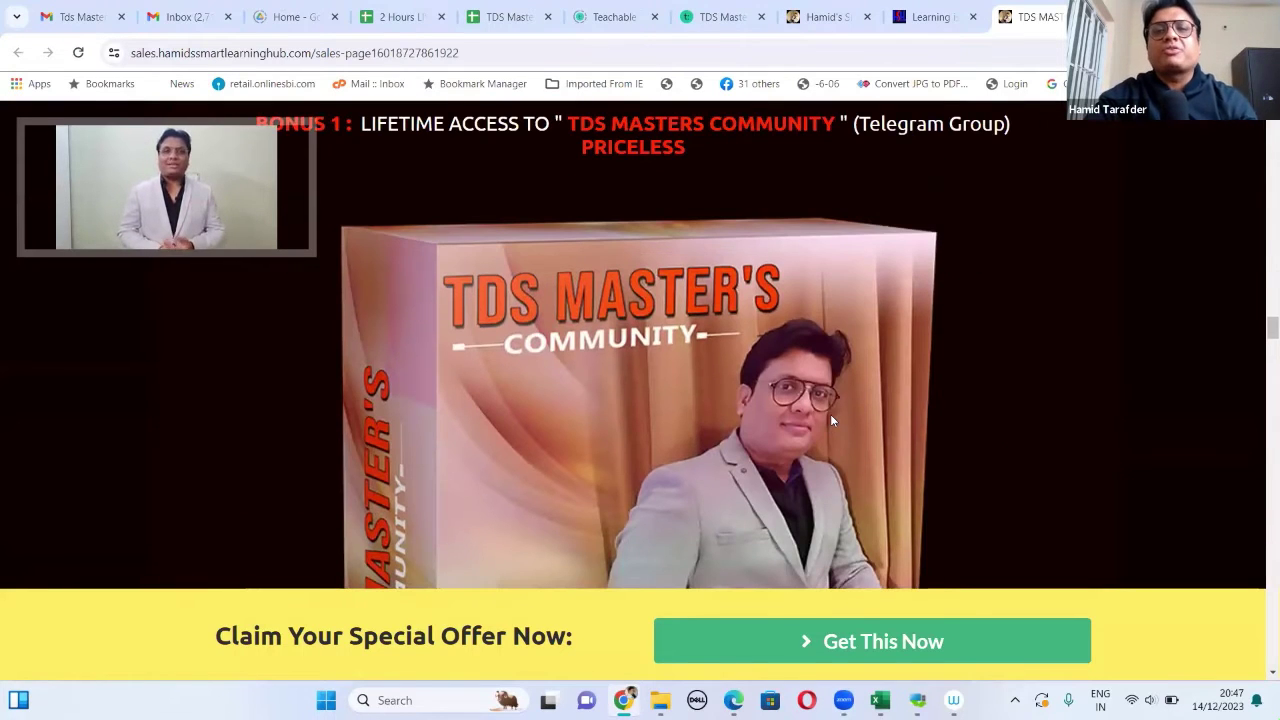
{"action": "scroll", "coordinate": [830, 414], "scroll_direction": "down", "scroll_amount": 3}
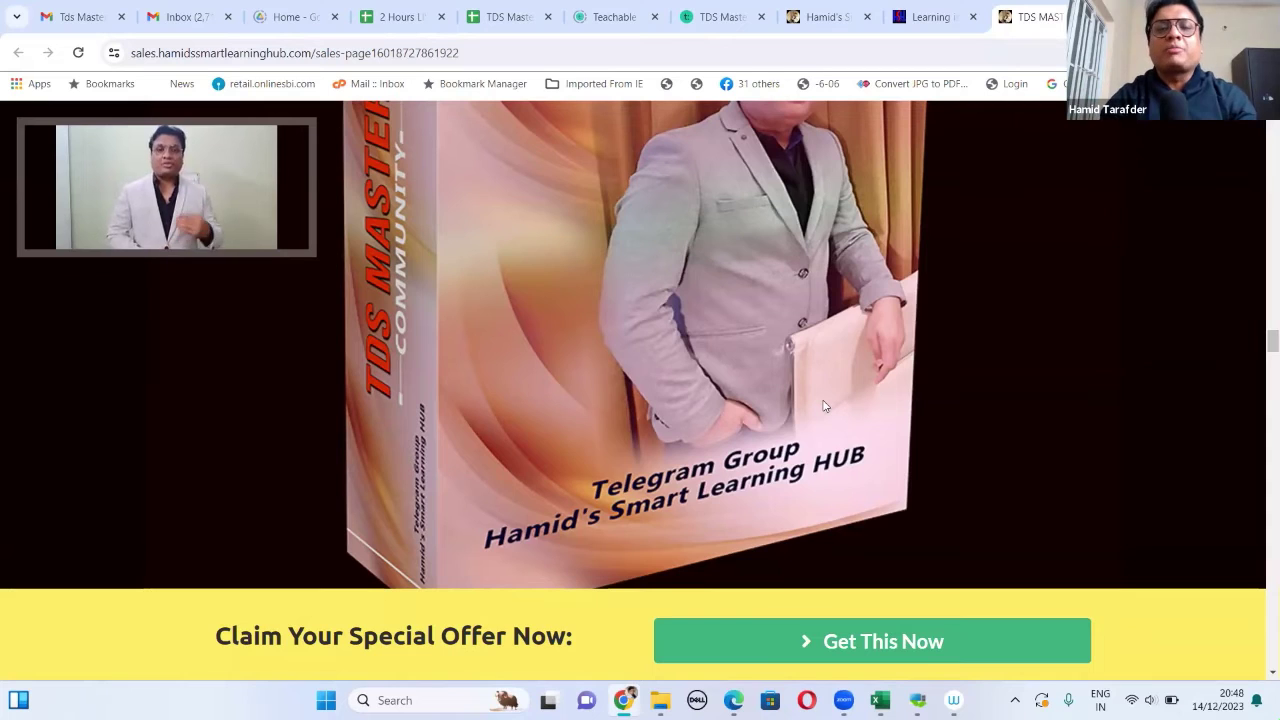
{"action": "left_click", "coordinate": [825, 405]}
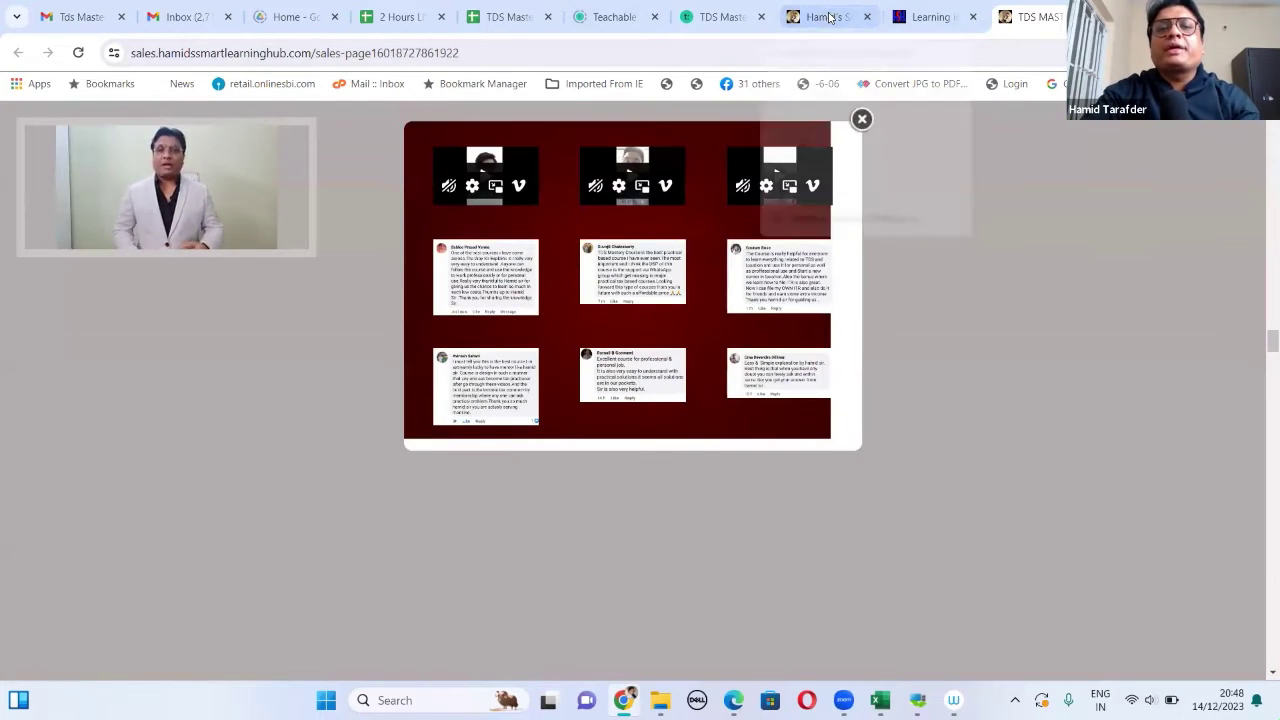
- Switch to the Hamid's Smart Learning Hub tab and scroll the curriculum to Day 3's 24Q and 27EQ lessons
{"action": "left_click", "coordinate": [807, 17]}
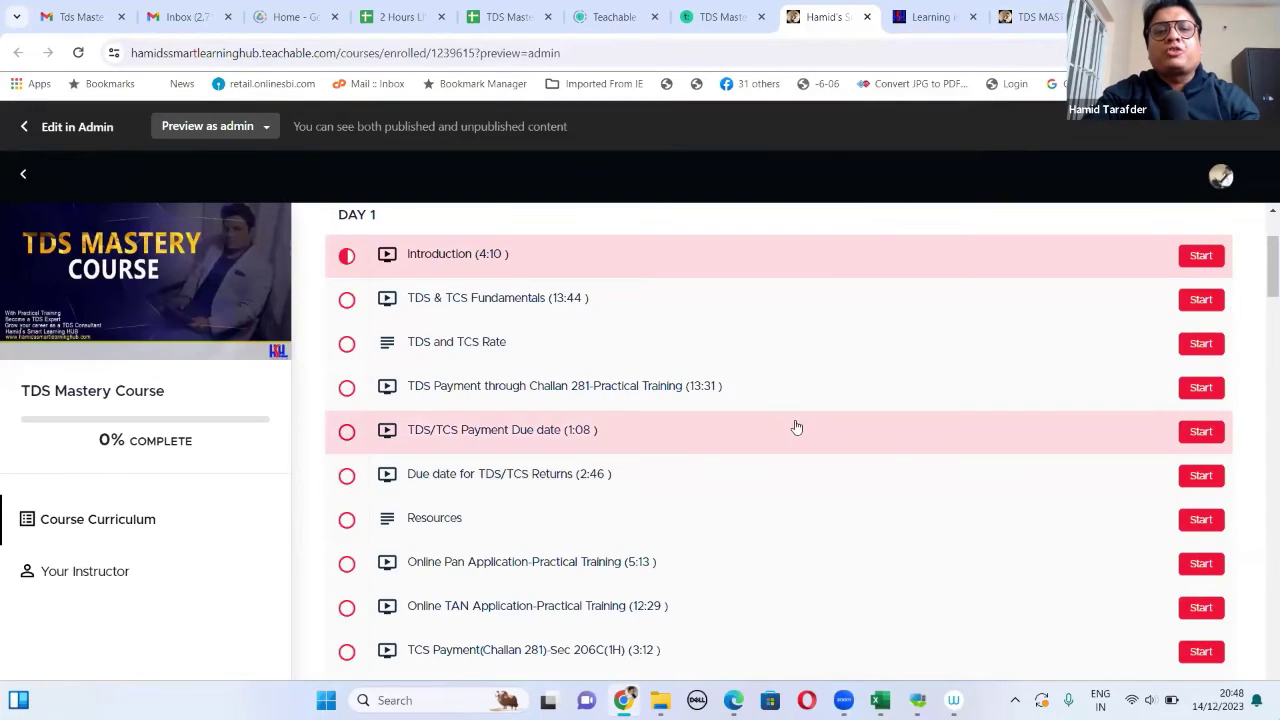
{"action": "scroll", "coordinate": [660, 410], "scroll_direction": "down", "scroll_amount": 3}
{"action": "scroll", "coordinate": [590, 340], "scroll_direction": "up", "scroll_amount": 2}
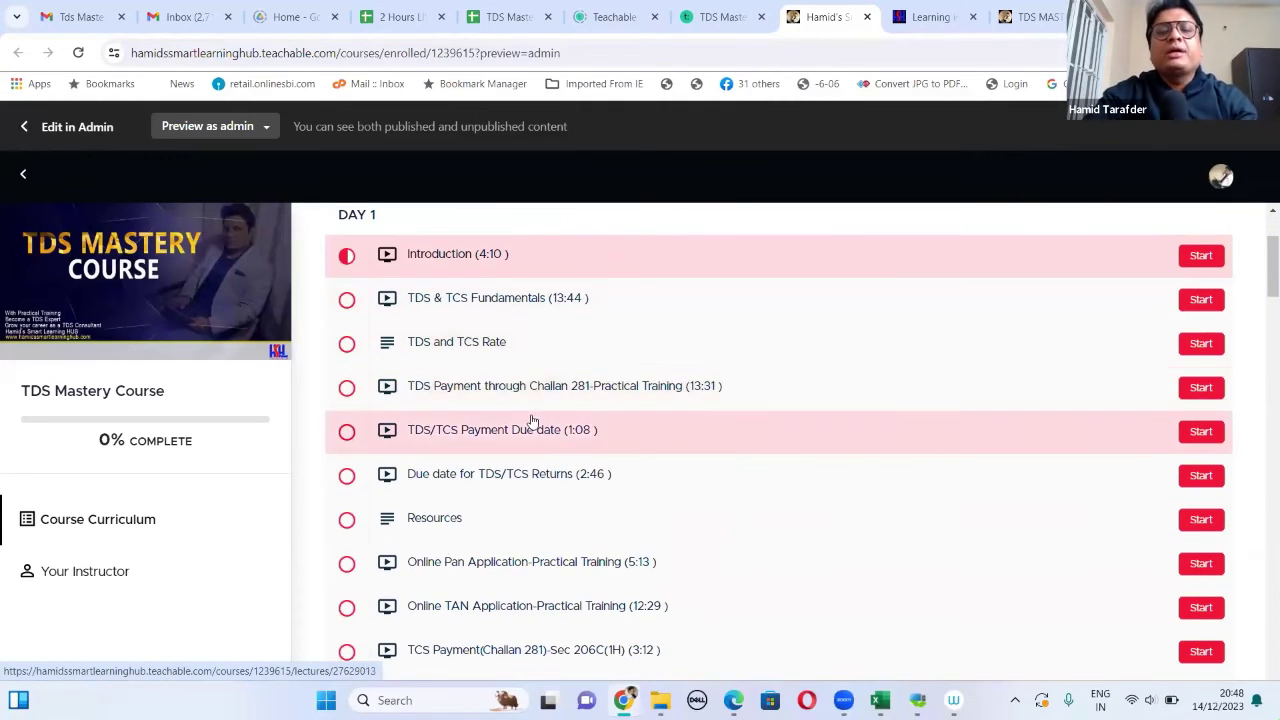
{"action": "scroll", "coordinate": [565, 377], "scroll_direction": "down", "scroll_amount": 1}
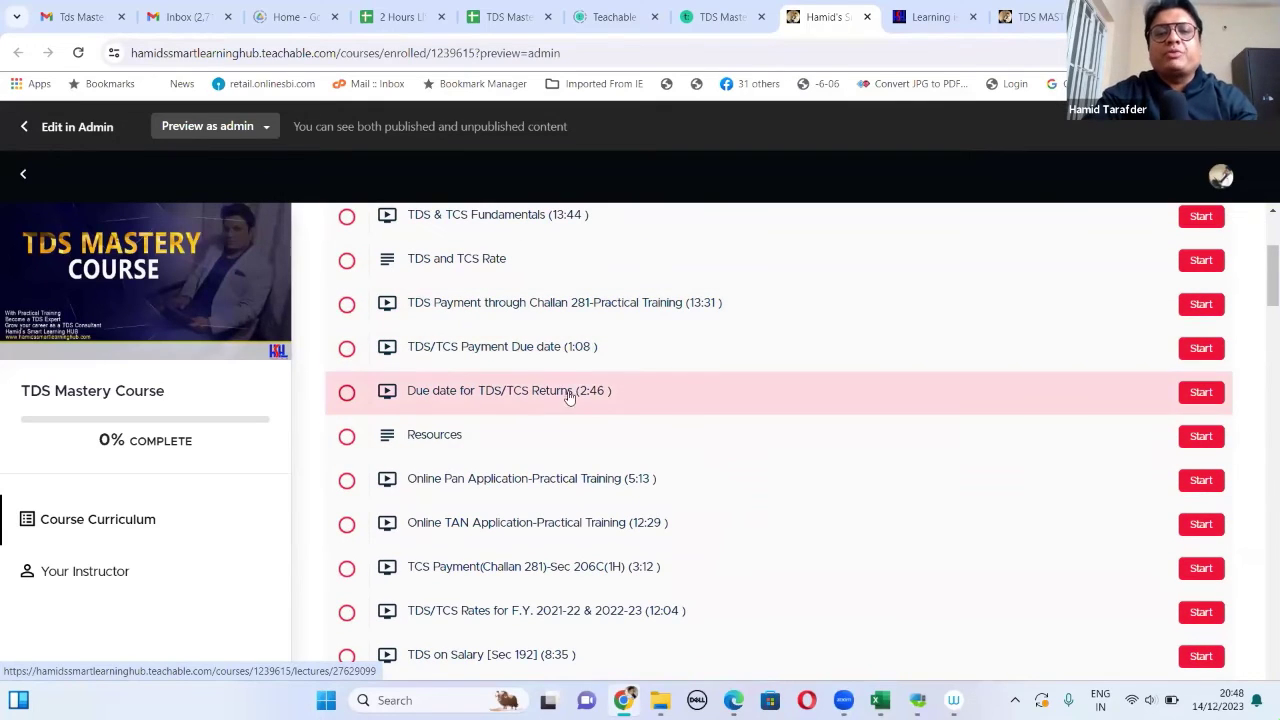
{"action": "scroll", "coordinate": [605, 398], "scroll_direction": "down", "scroll_amount": 1}
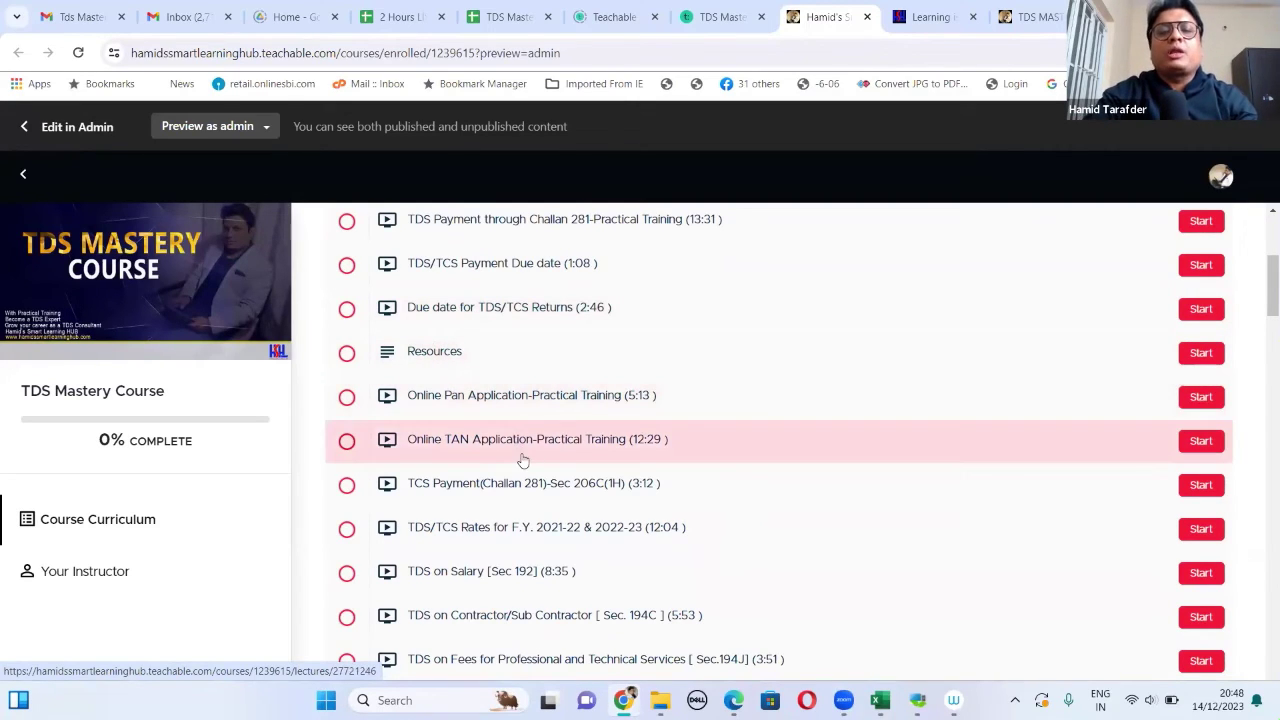
{"action": "scroll", "coordinate": [553, 443], "scroll_direction": "down", "scroll_amount": 2}
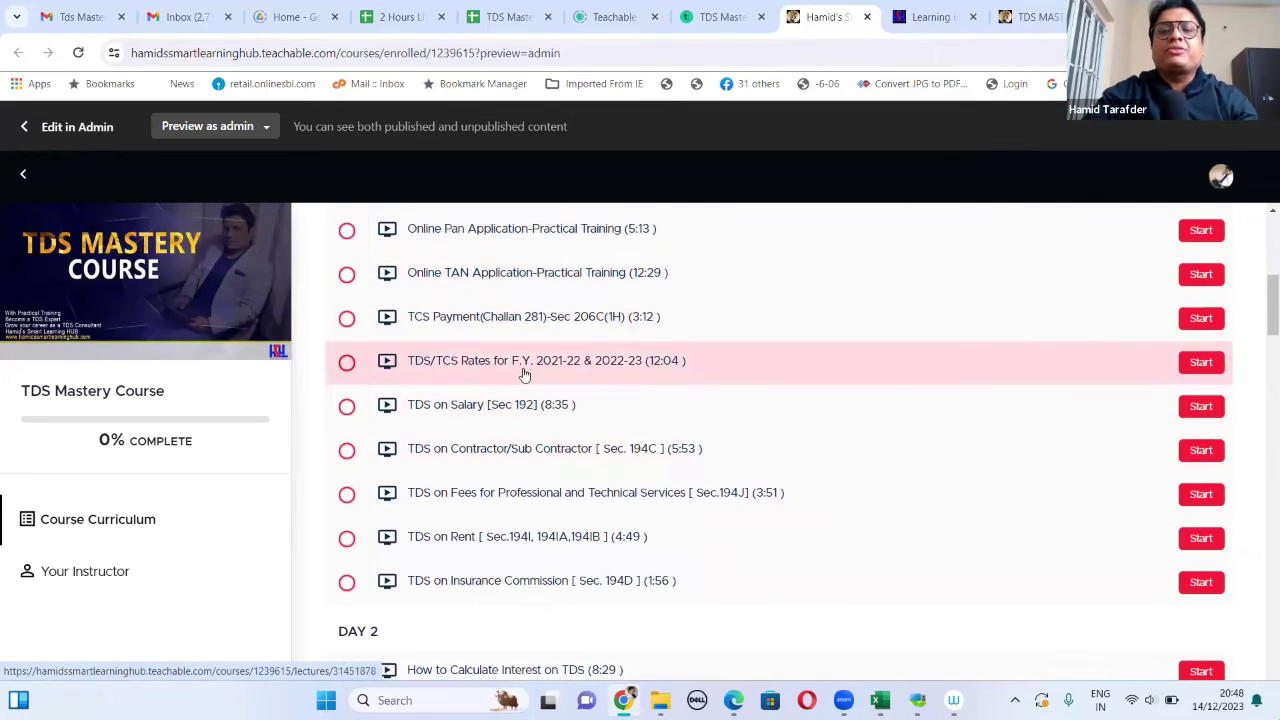
{"action": "scroll", "coordinate": [518, 432], "scroll_direction": "down", "scroll_amount": 1}
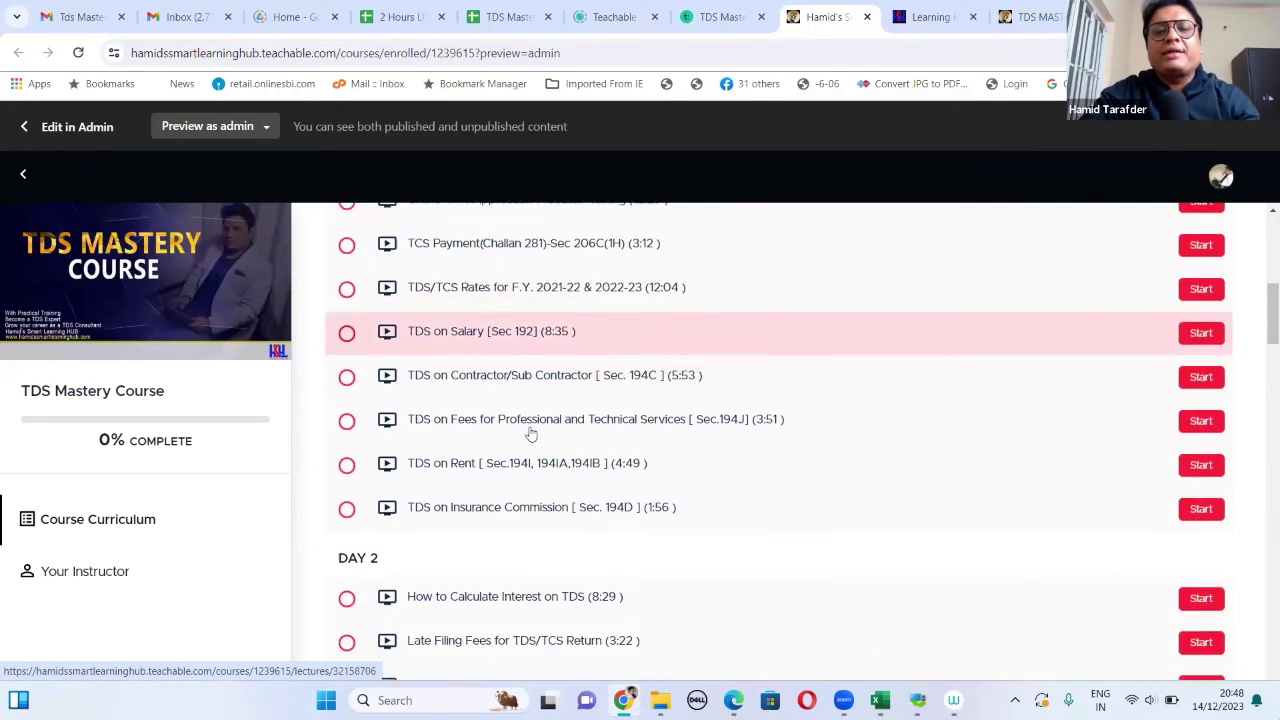
{"action": "scroll", "coordinate": [510, 400], "scroll_direction": "down", "scroll_amount": 1}
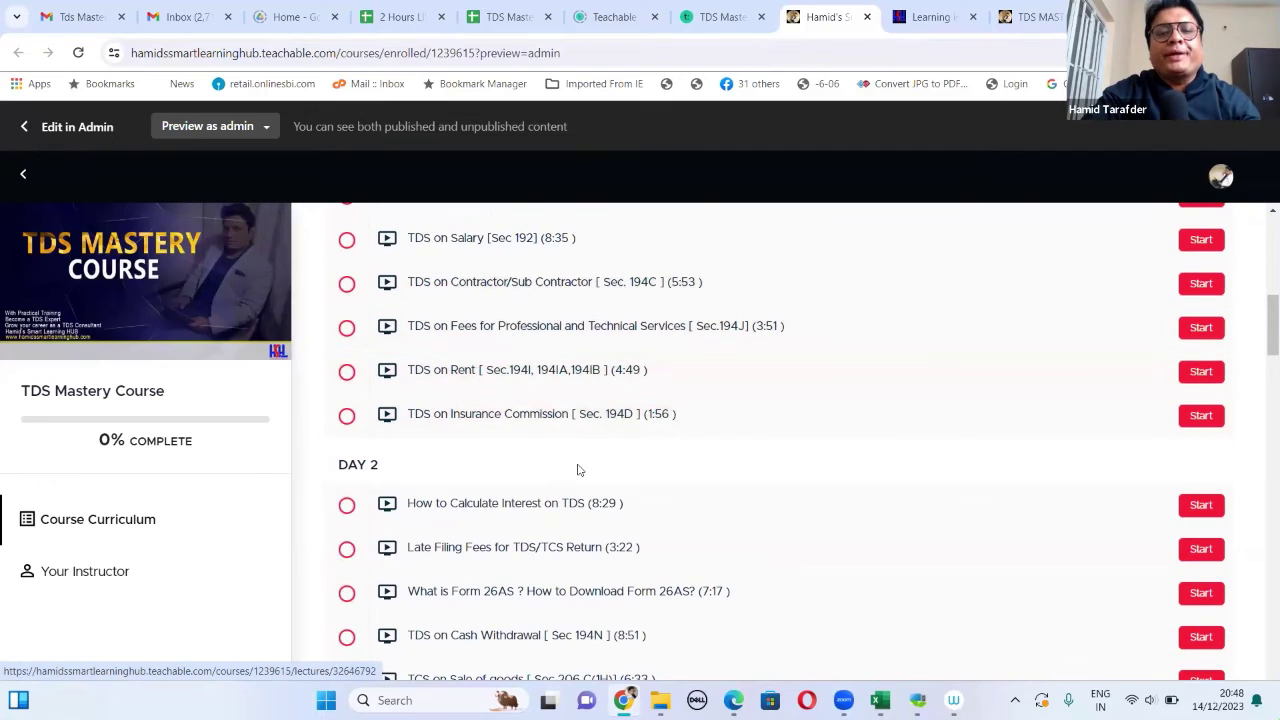
{"action": "scroll", "coordinate": [580, 466], "scroll_direction": "down", "scroll_amount": 2}
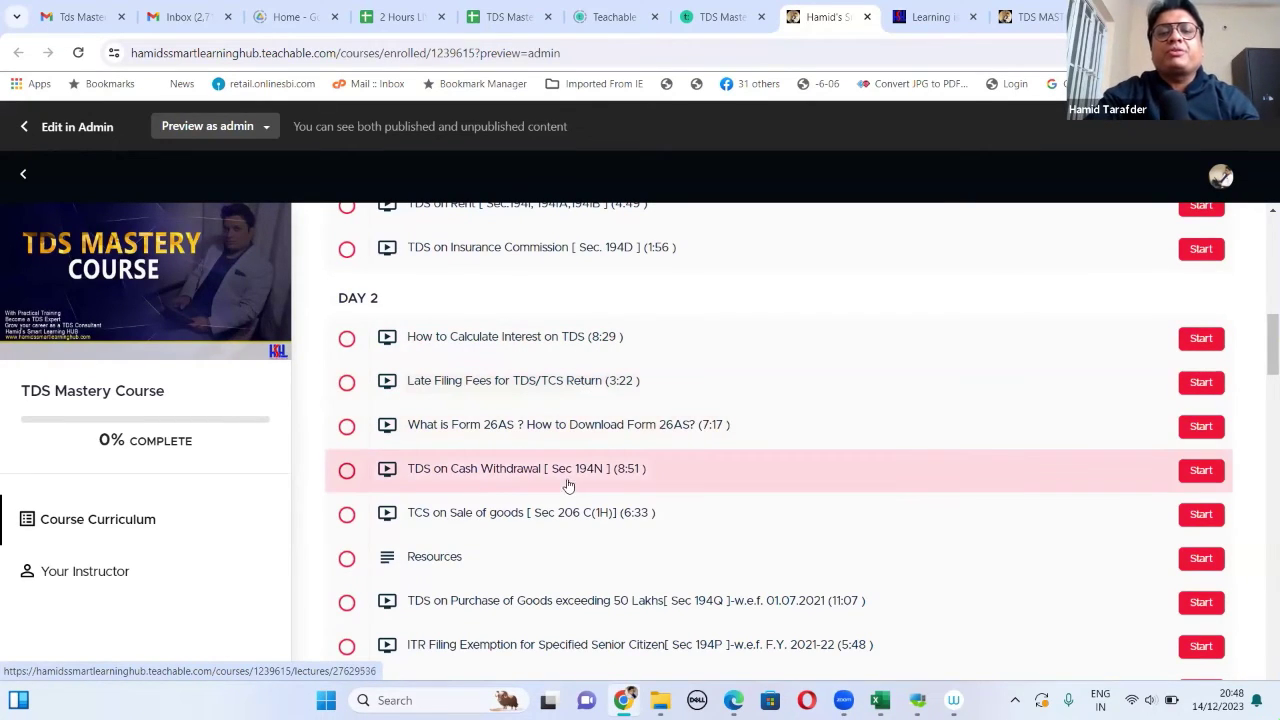
{"action": "scroll", "coordinate": [510, 490], "scroll_direction": "down", "scroll_amount": 5}
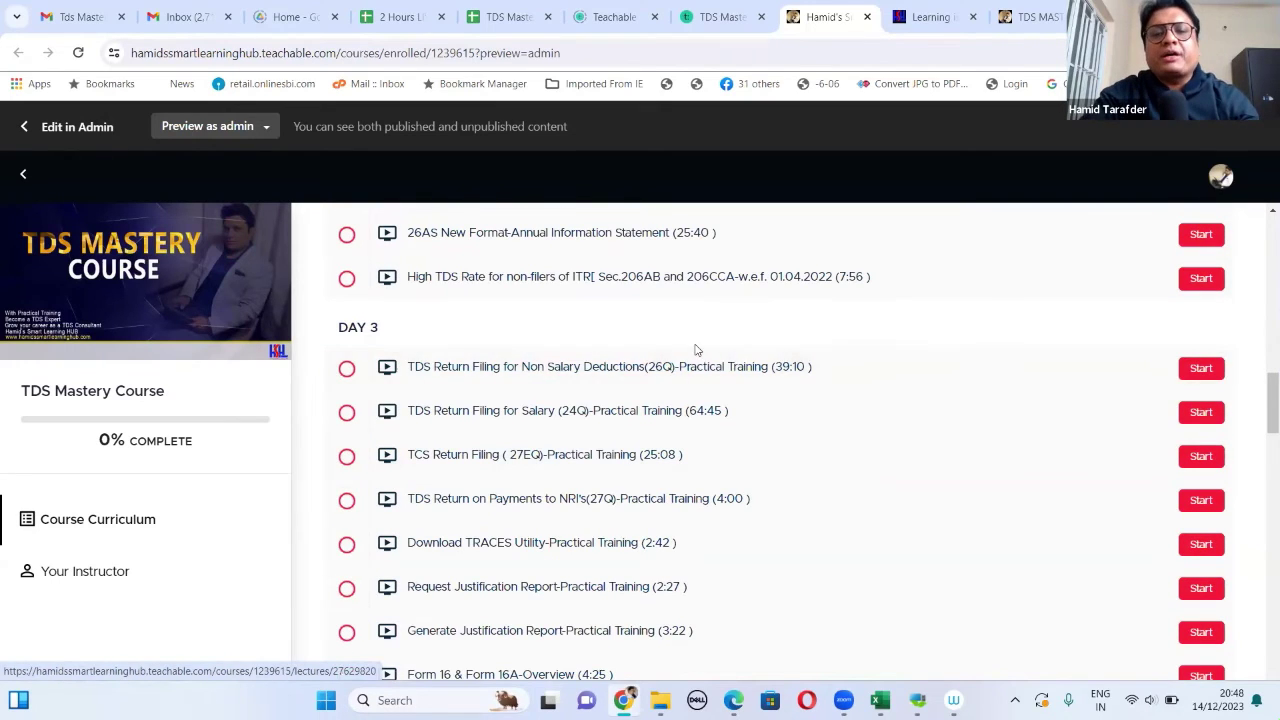
{"action": "scroll", "coordinate": [697, 385], "scroll_direction": "down", "scroll_amount": 2}
{"action": "scroll", "coordinate": [697, 380], "scroll_direction": "up", "scroll_amount": 1}
{"action": "scroll", "coordinate": [697, 380], "scroll_direction": "up", "scroll_amount": 1}
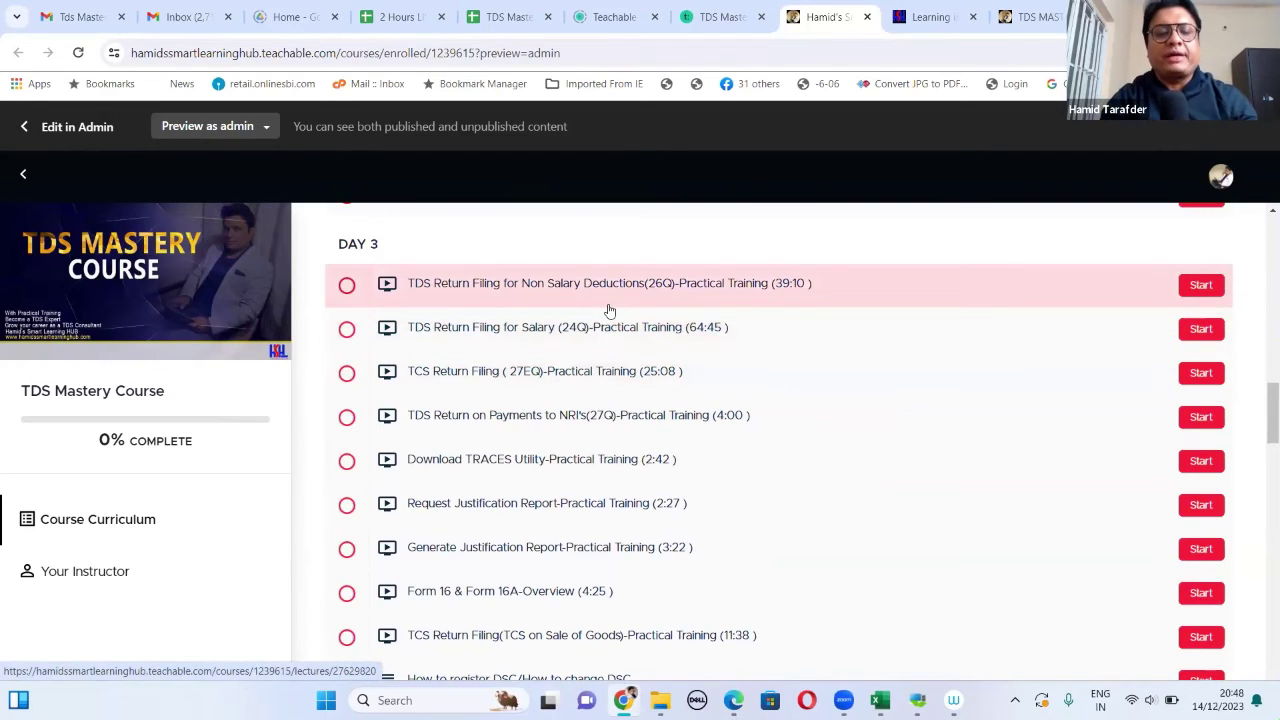
{"action": "scroll", "coordinate": [597, 343], "scroll_direction": "down", "scroll_amount": 1}
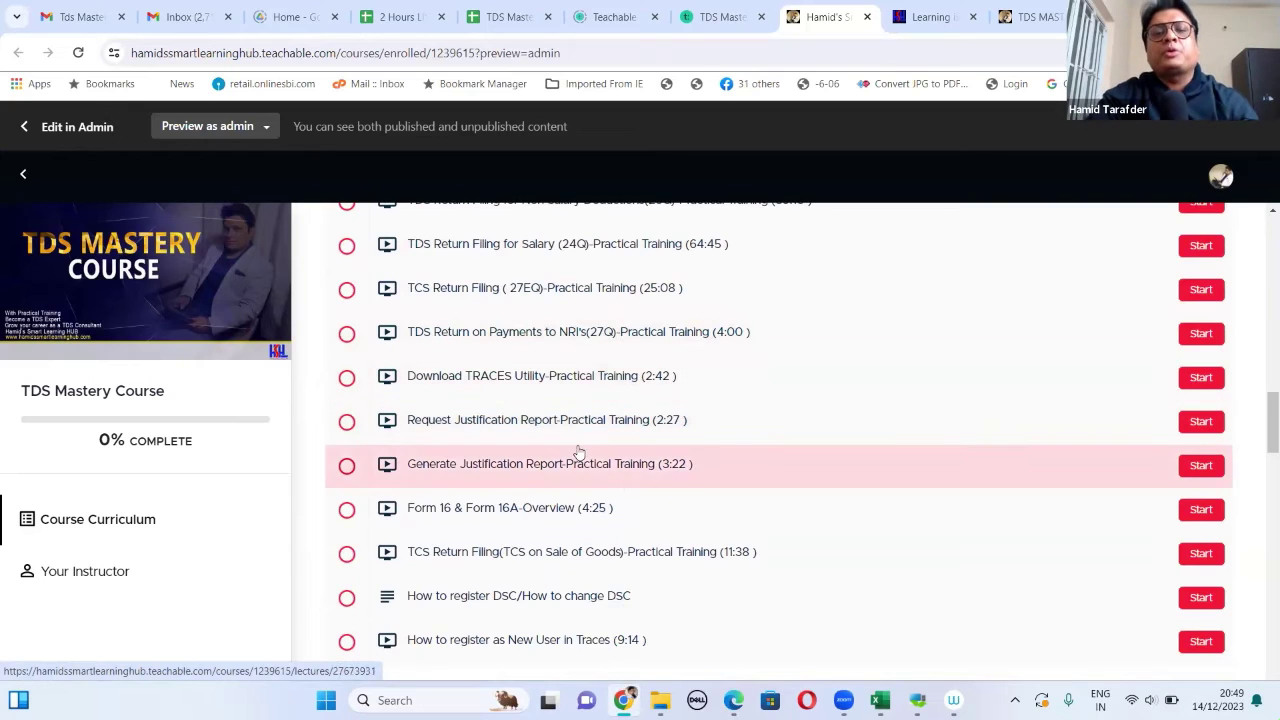
- Scroll through Days 4 and 5 to Day 6 Traces lessons like PAN verification and challan correction
{"action": "scroll", "coordinate": [590, 508], "scroll_direction": "down", "scroll_amount": 2}
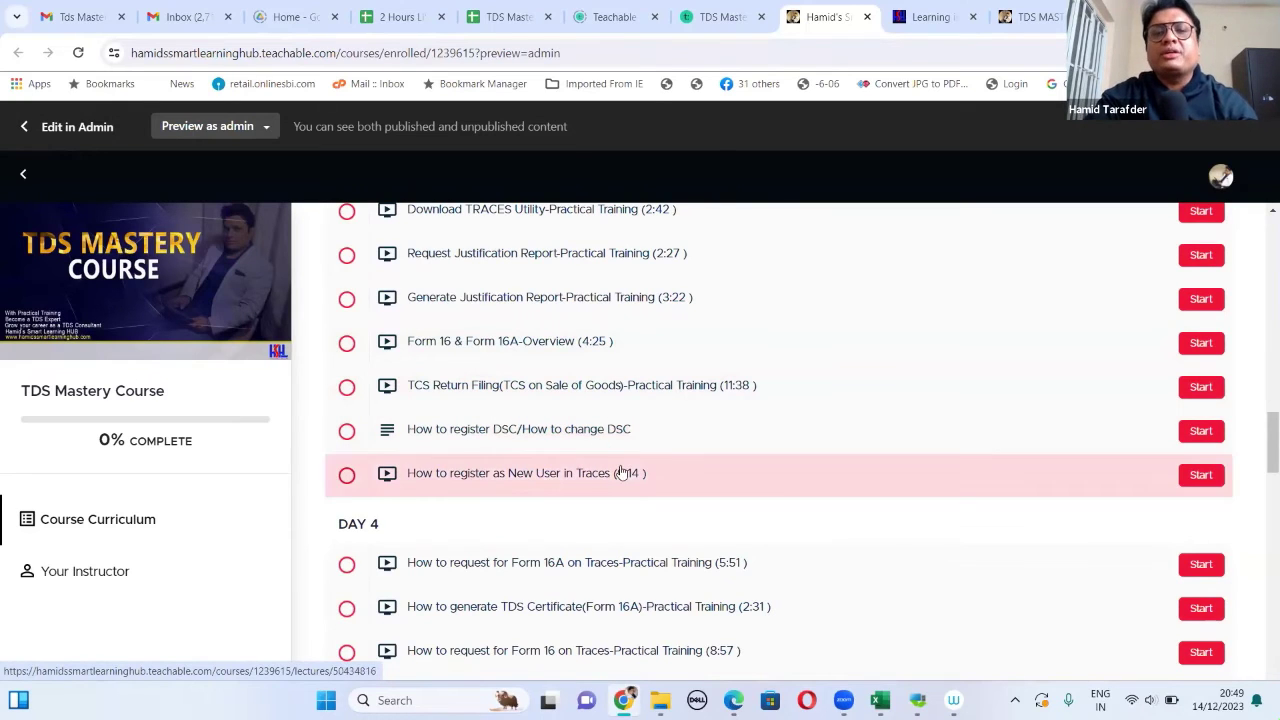
{"action": "scroll", "coordinate": [614, 606], "scroll_direction": "down", "scroll_amount": 3}
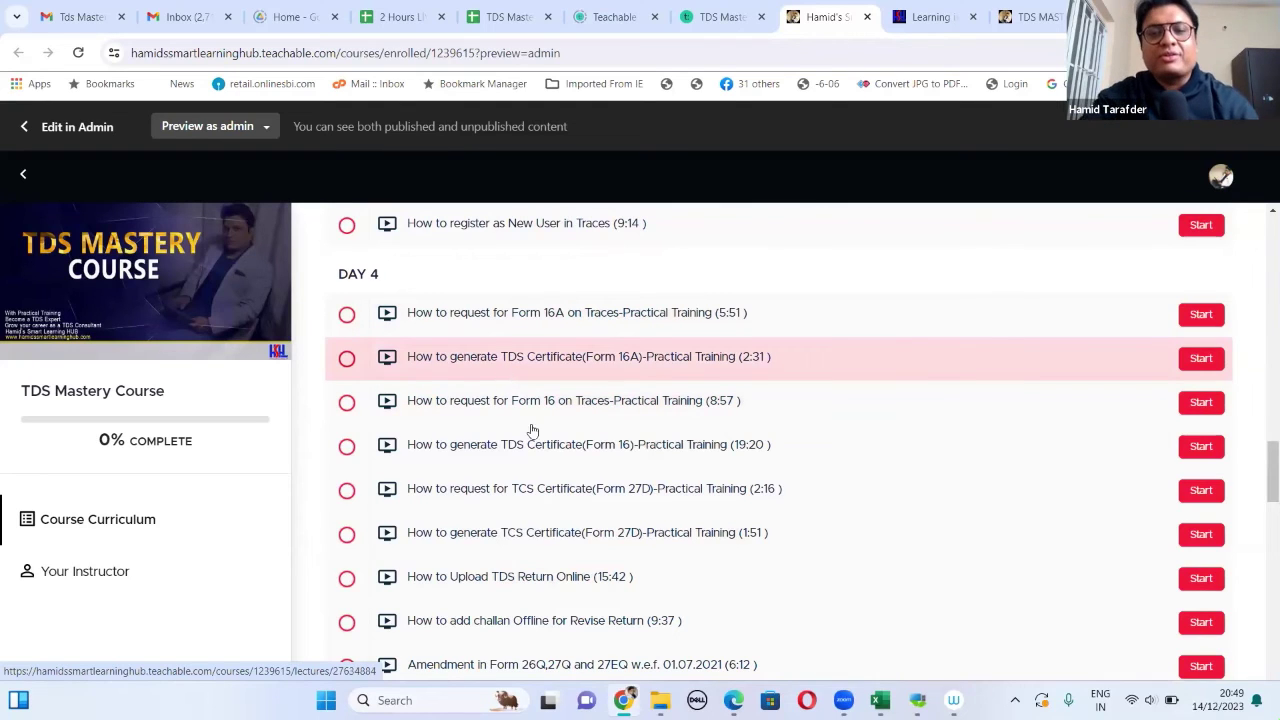
{"action": "scroll", "coordinate": [575, 510], "scroll_direction": "down", "scroll_amount": 2}
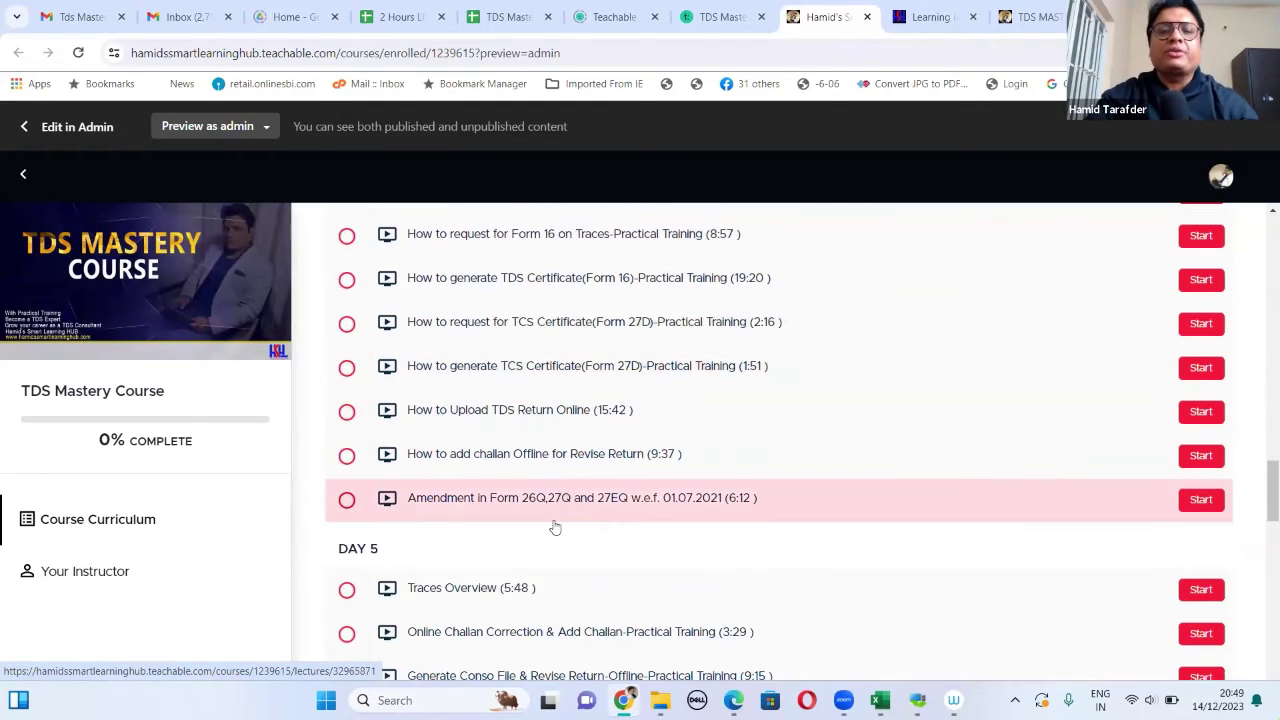
{"action": "scroll", "coordinate": [555, 527], "scroll_direction": "down", "scroll_amount": 1}
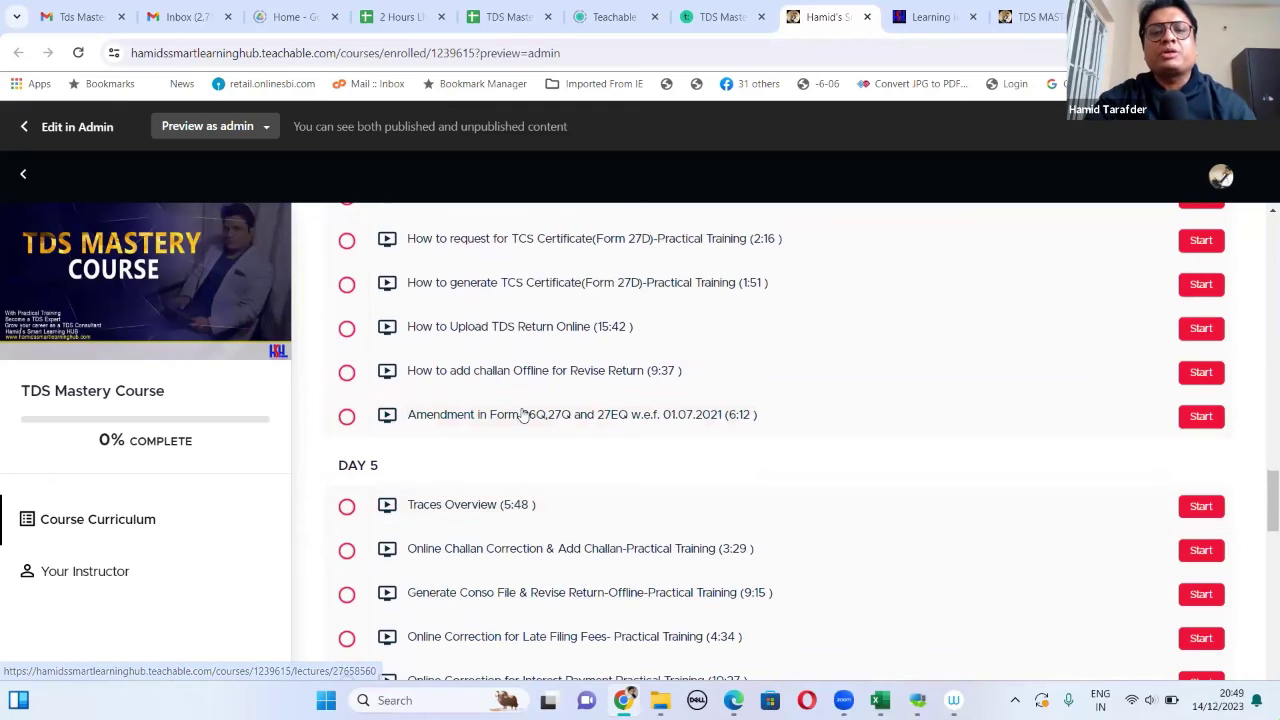
{"action": "scroll", "coordinate": [550, 487], "scroll_direction": "down", "scroll_amount": 1}
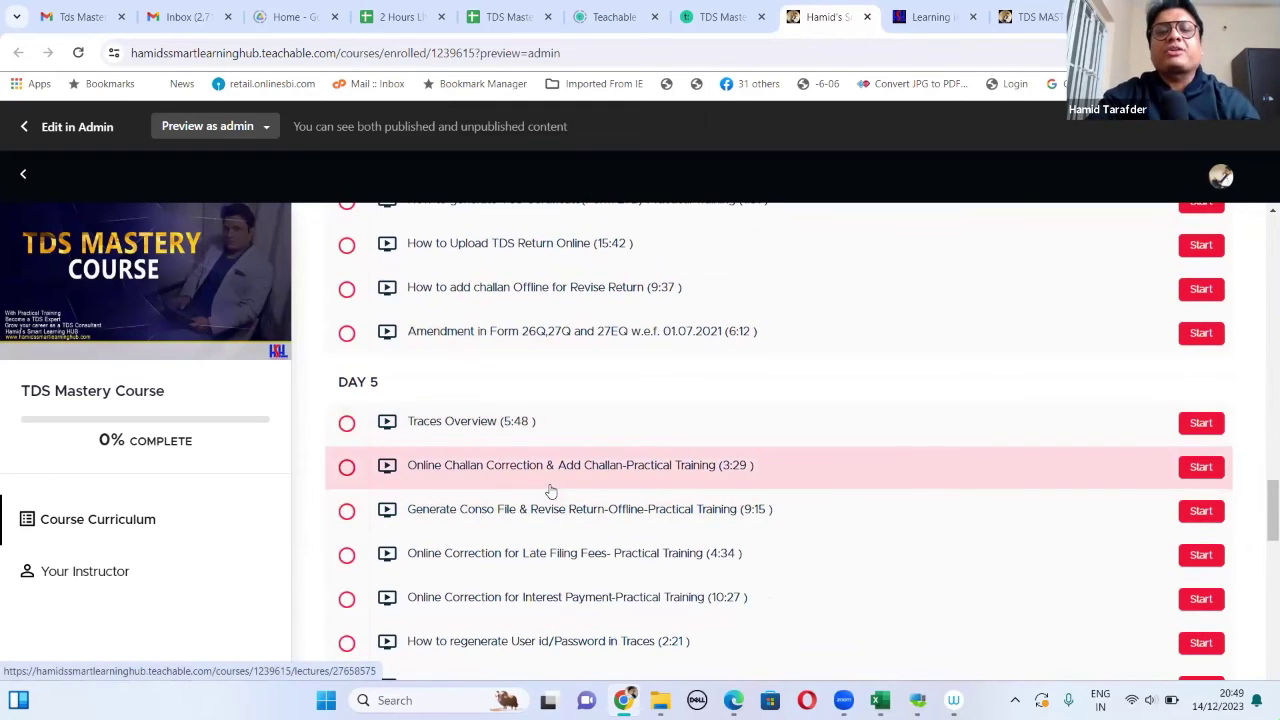
{"action": "scroll", "coordinate": [550, 490], "scroll_direction": "down", "scroll_amount": 1}
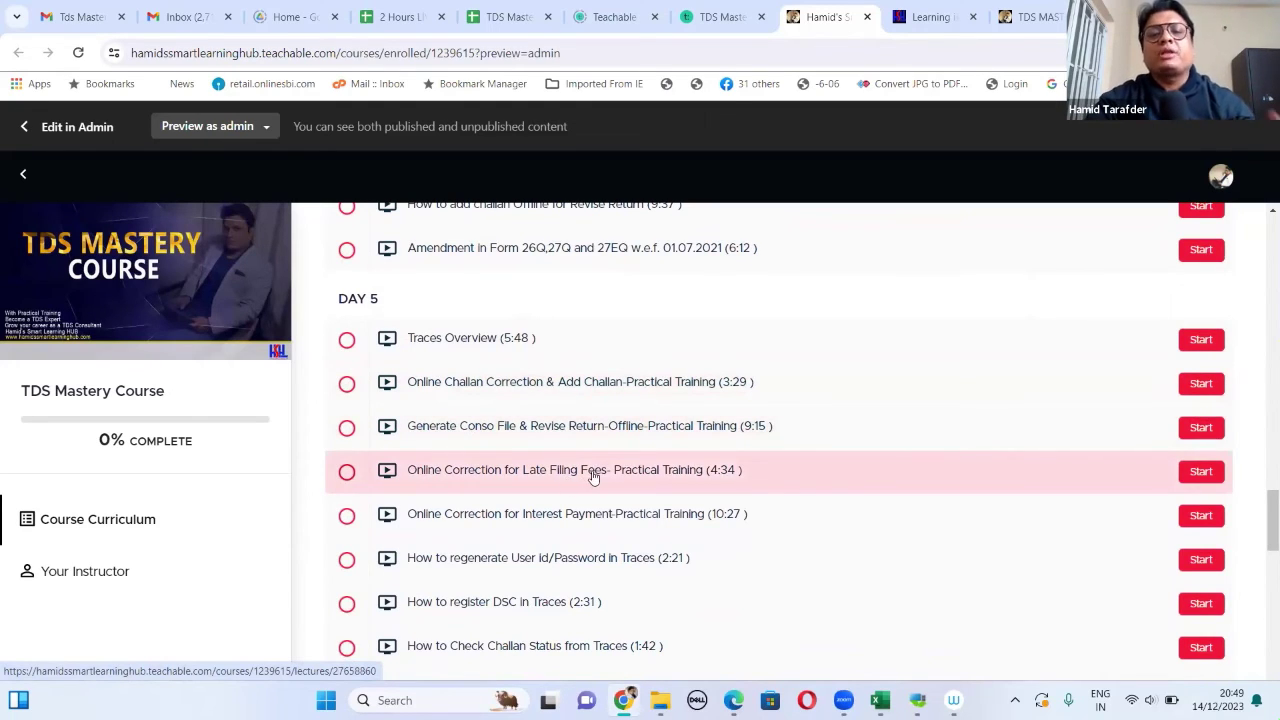
{"action": "scroll", "coordinate": [592, 478], "scroll_direction": "down", "scroll_amount": 1}
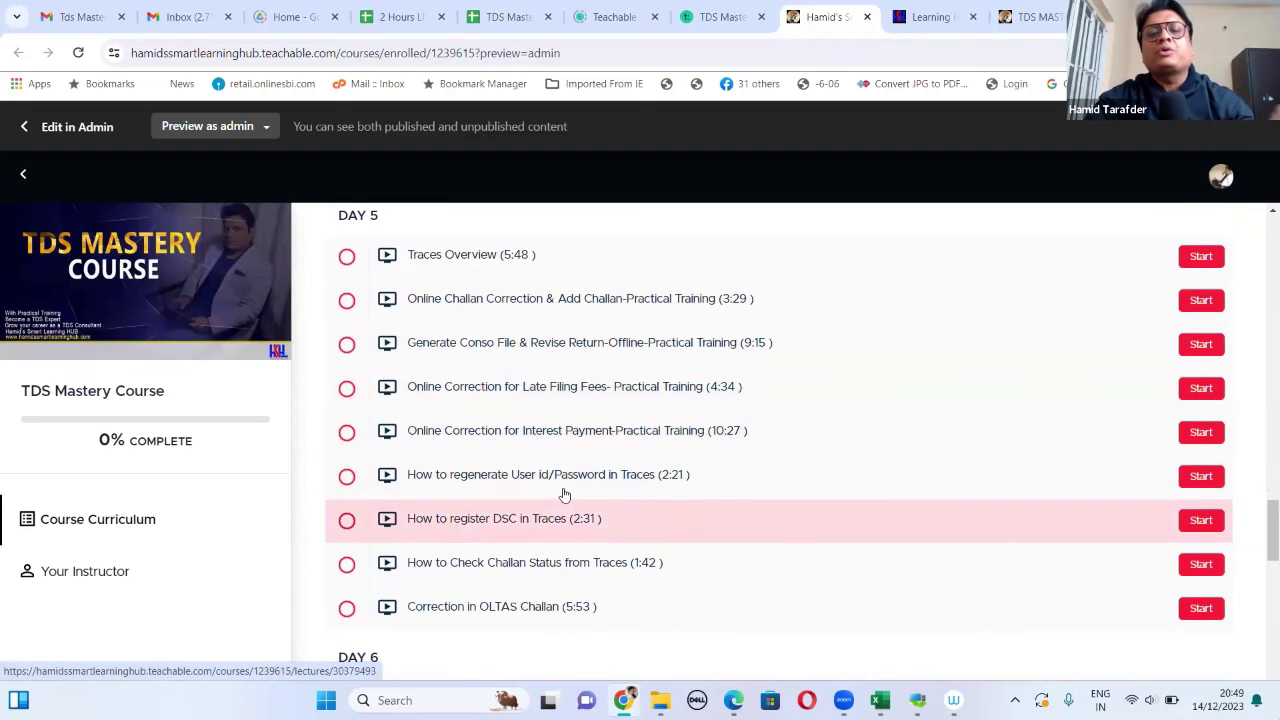
{"action": "scroll", "coordinate": [593, 539], "scroll_direction": "down", "scroll_amount": 2}
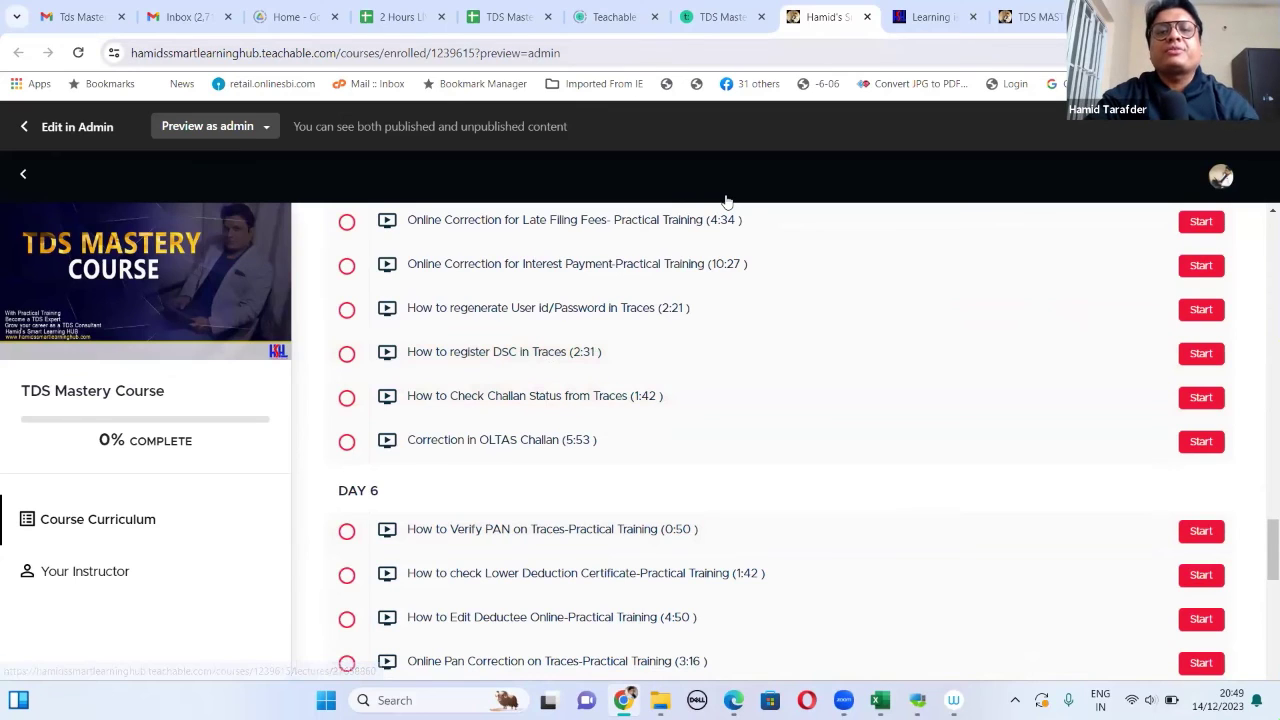
{"action": "scroll", "coordinate": [623, 371], "scroll_direction": "down", "scroll_amount": 1}
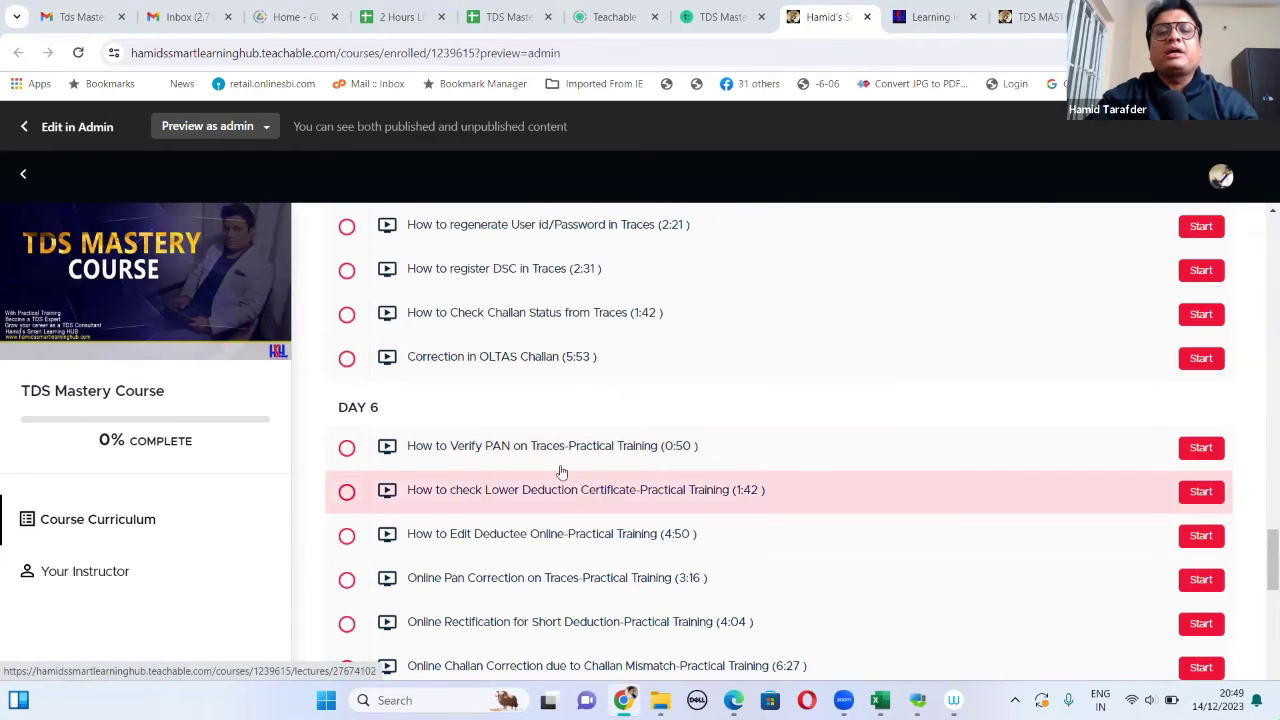
{"action": "scroll", "coordinate": [620, 455], "scroll_direction": "down", "scroll_amount": 2}
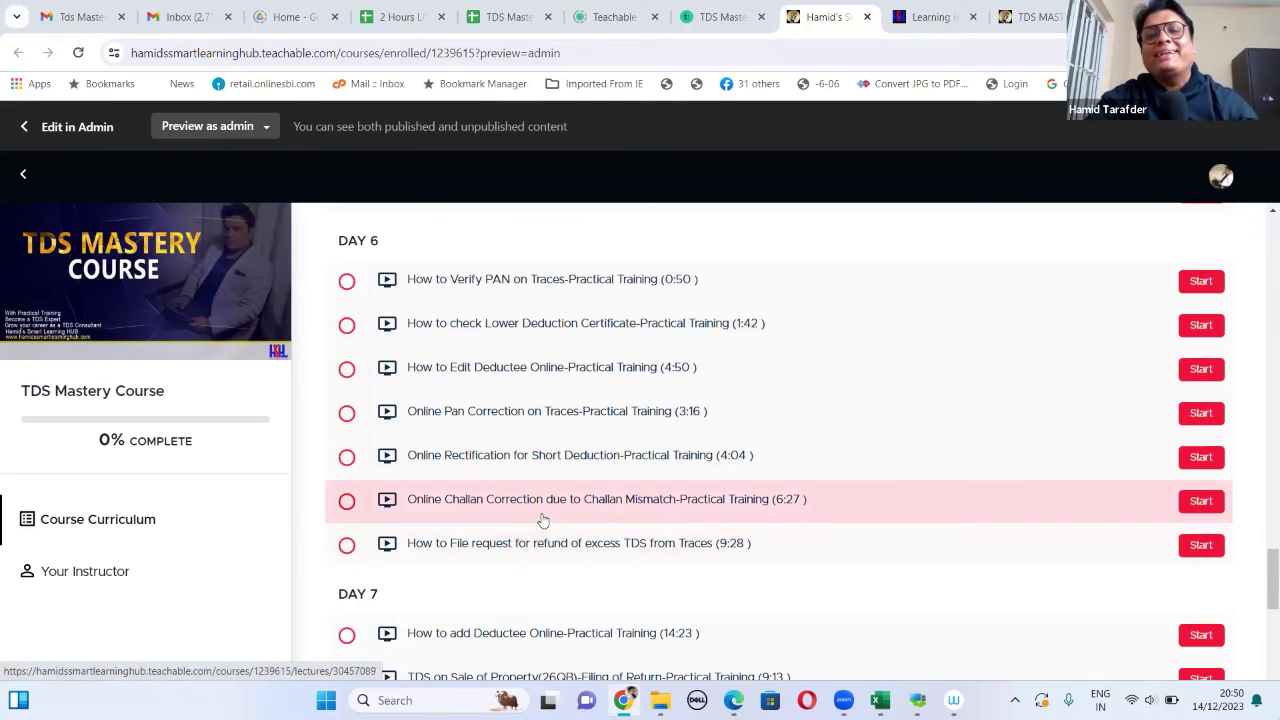
{"action": "scroll", "coordinate": [545, 540], "scroll_direction": "down", "scroll_amount": 3}
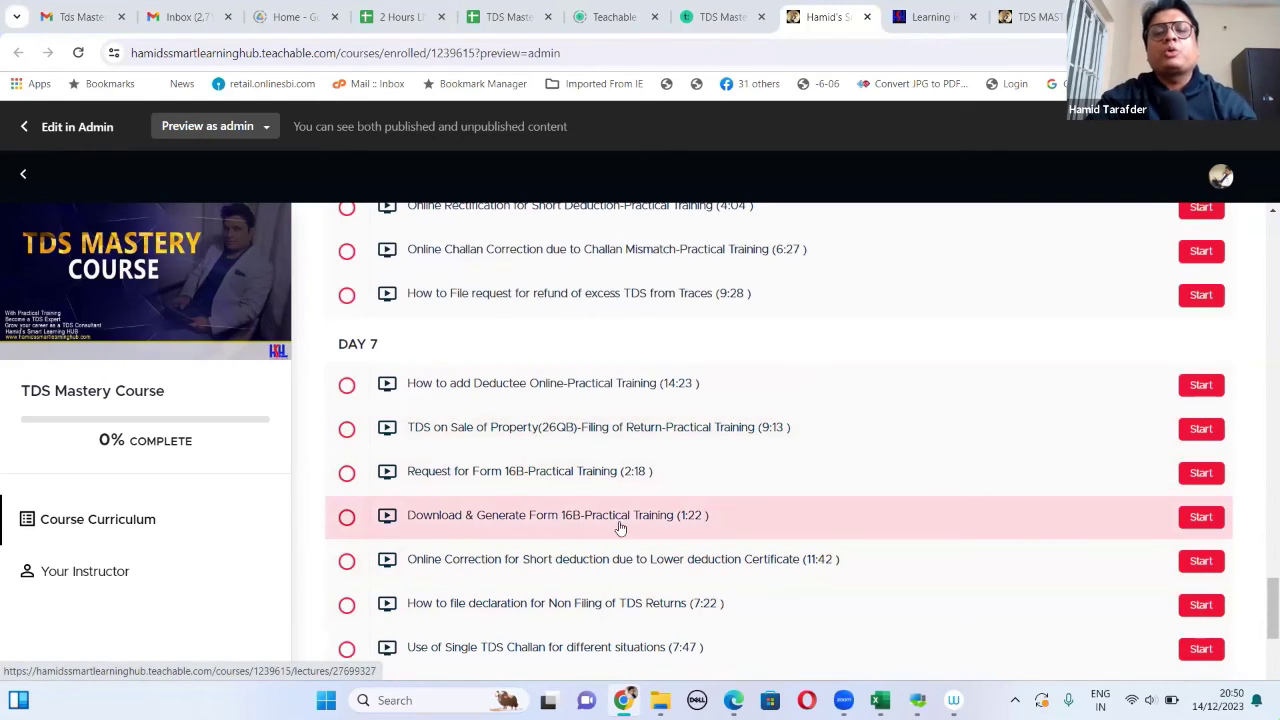
{"action": "scroll", "coordinate": [620, 528], "scroll_direction": "down", "scroll_amount": 2}
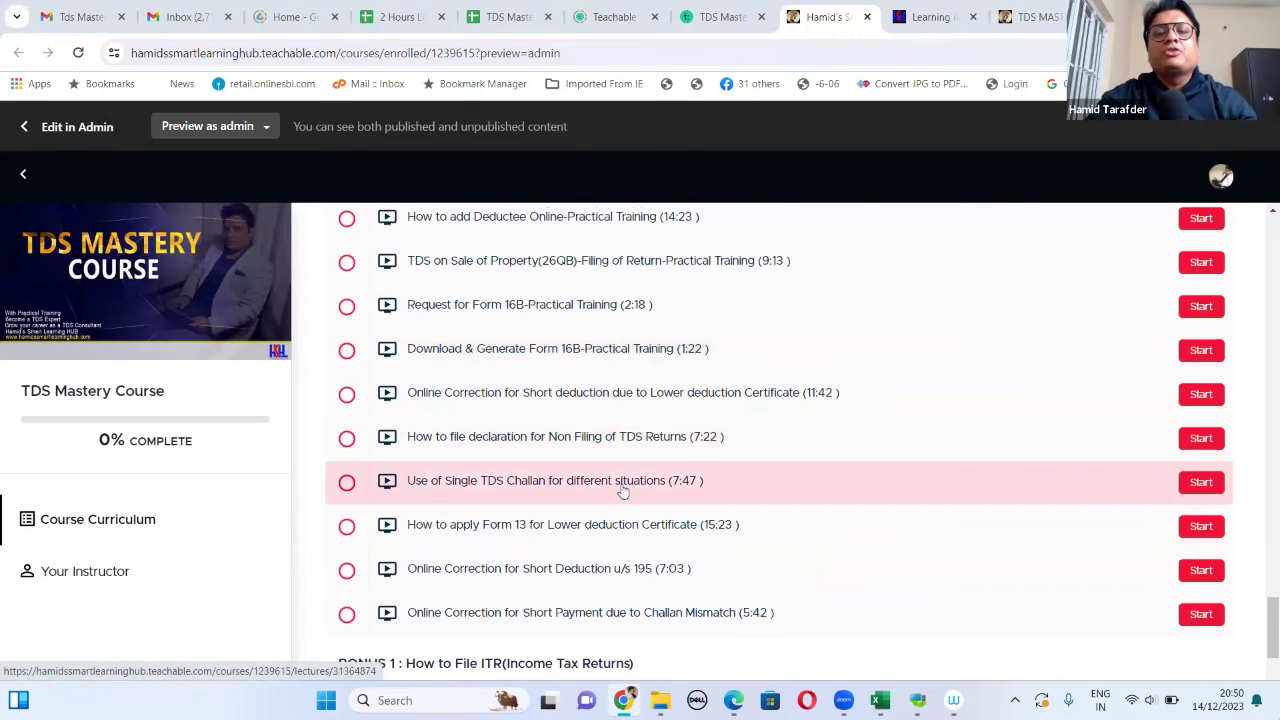
{"action": "scroll", "coordinate": [622, 490], "scroll_direction": "down", "scroll_amount": 2}
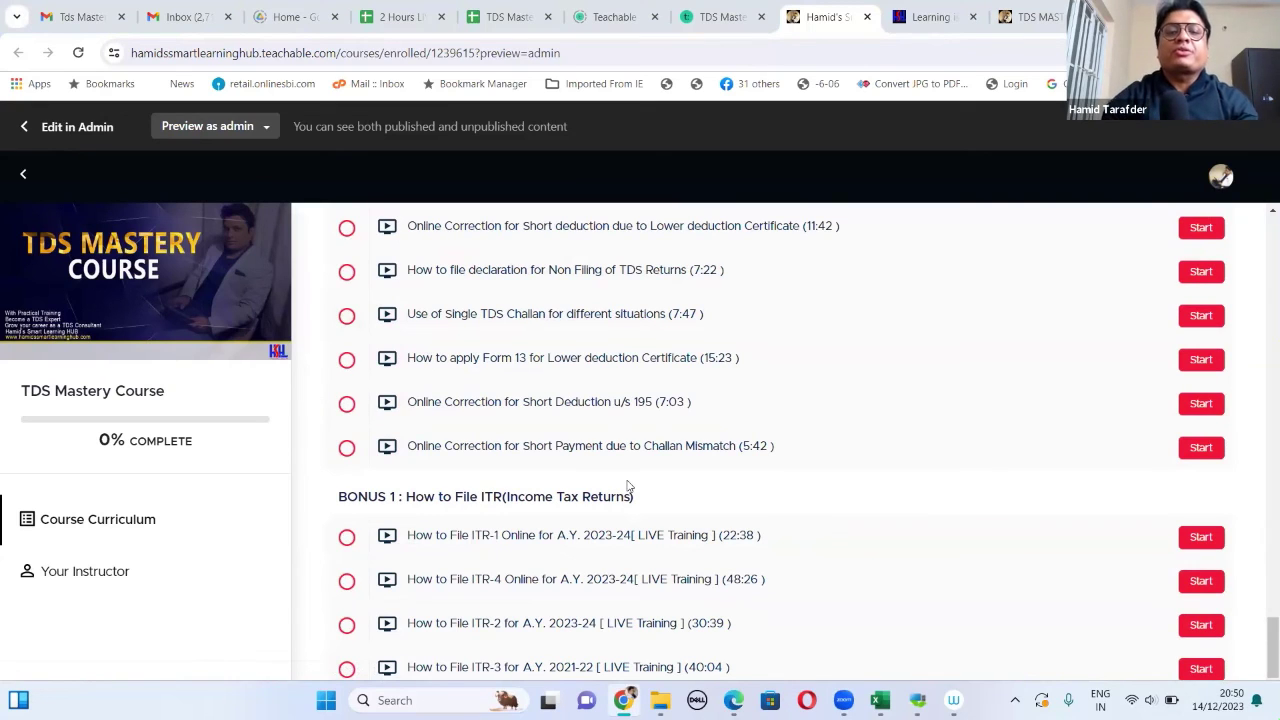
{"action": "scroll", "coordinate": [629, 471], "scroll_direction": "down", "scroll_amount": 1}
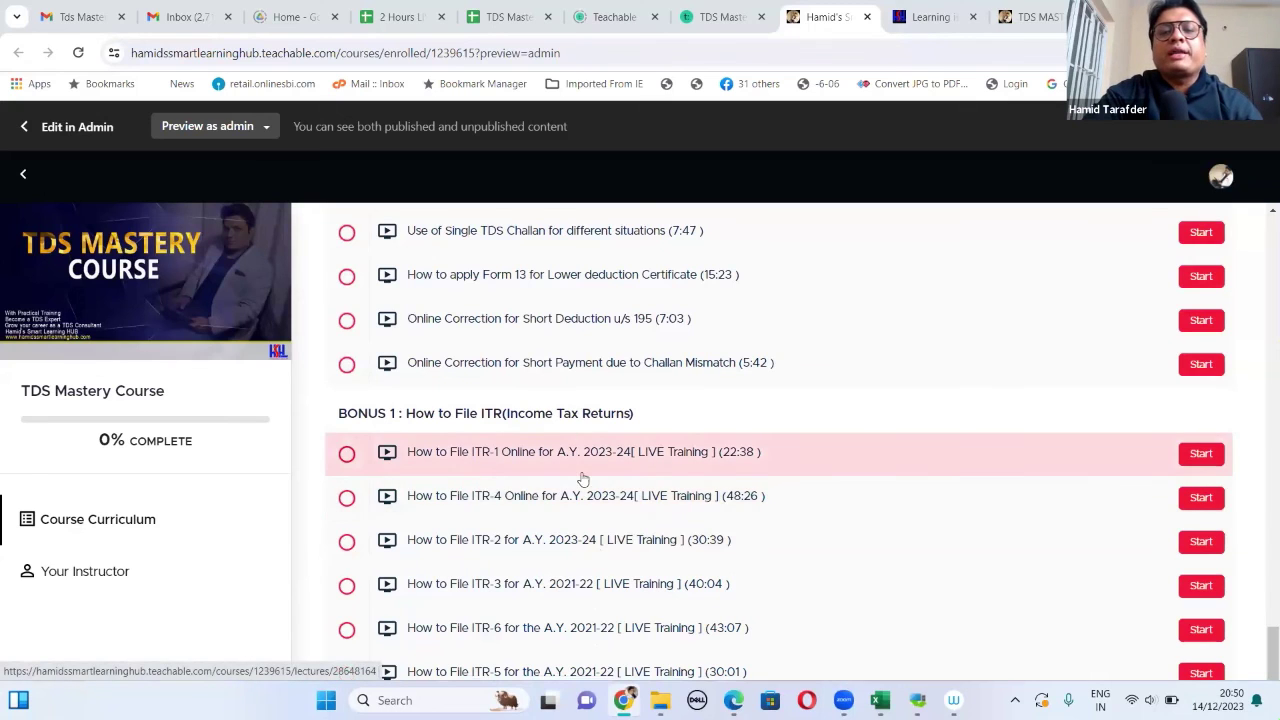
{"action": "scroll", "coordinate": [600, 505], "scroll_direction": "down", "scroll_amount": 2}
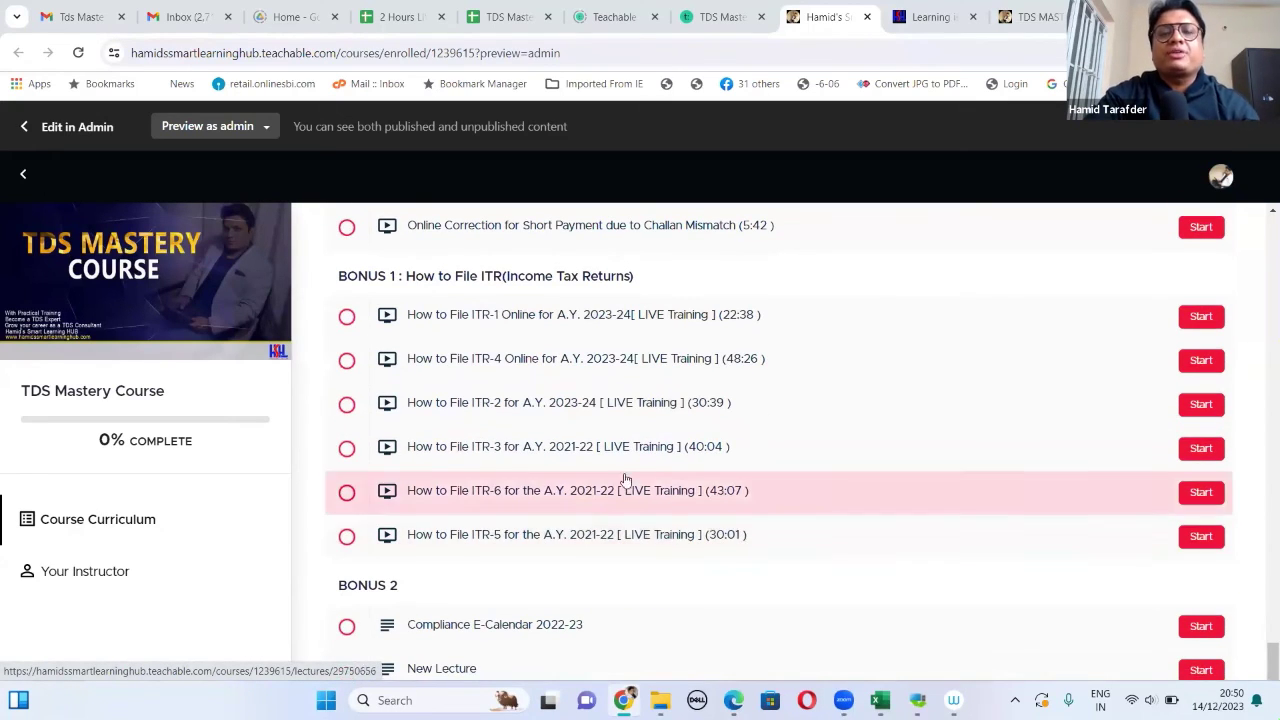
{"action": "scroll", "coordinate": [646, 503], "scroll_direction": "up", "scroll_amount": 10}
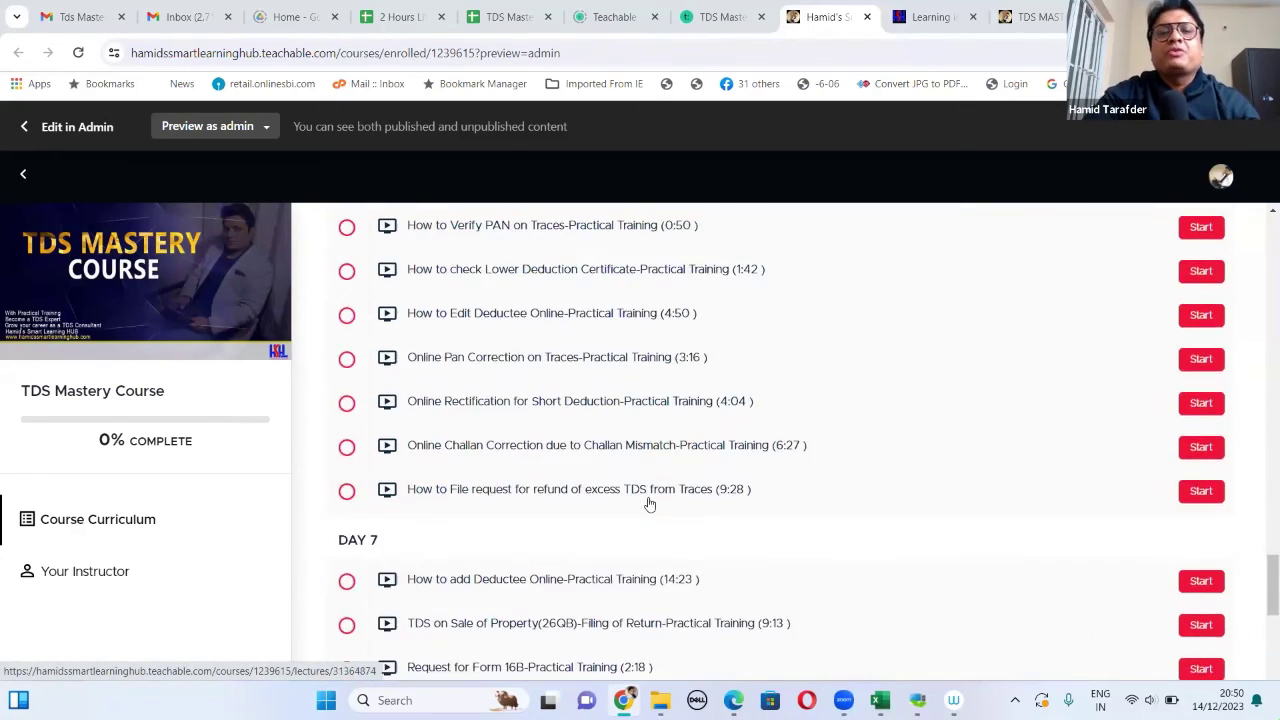